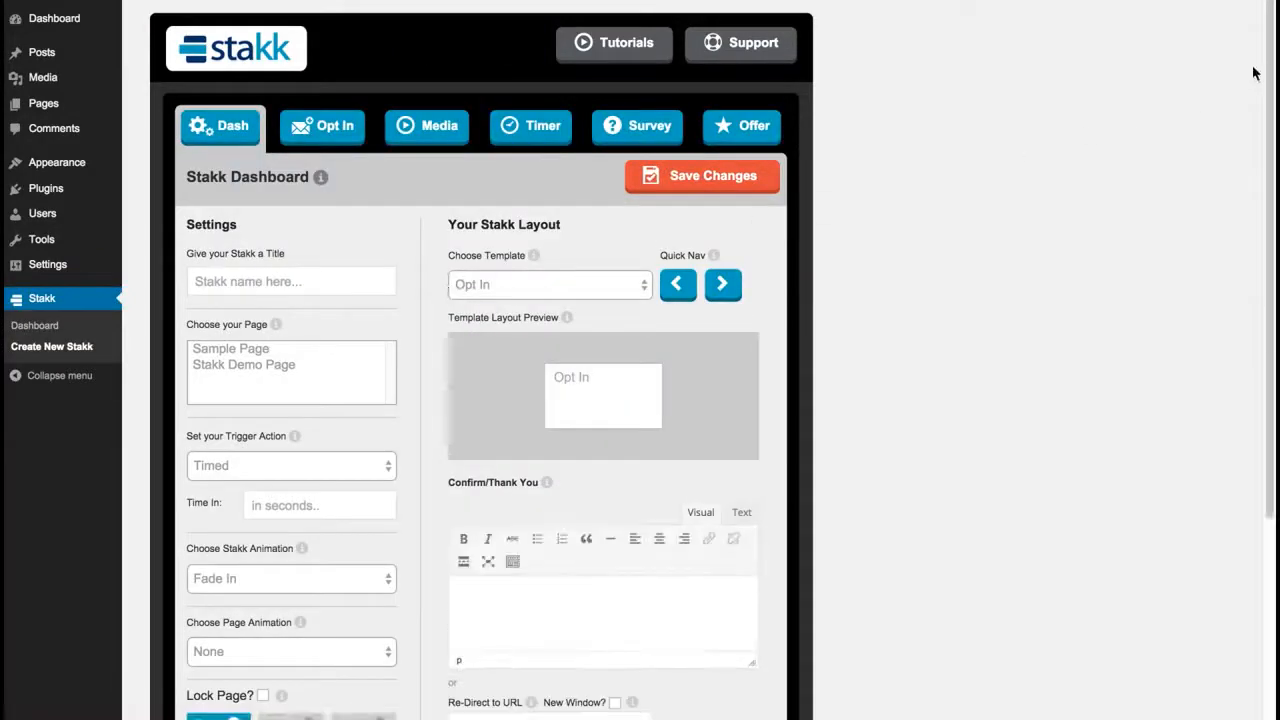
Step: Title the new Stakk "Stakk Demo" and assign it to the Stakk Demo Page
scroll(1260, 100, down, 2)
click(333, 207)
text(Stakk Demo)
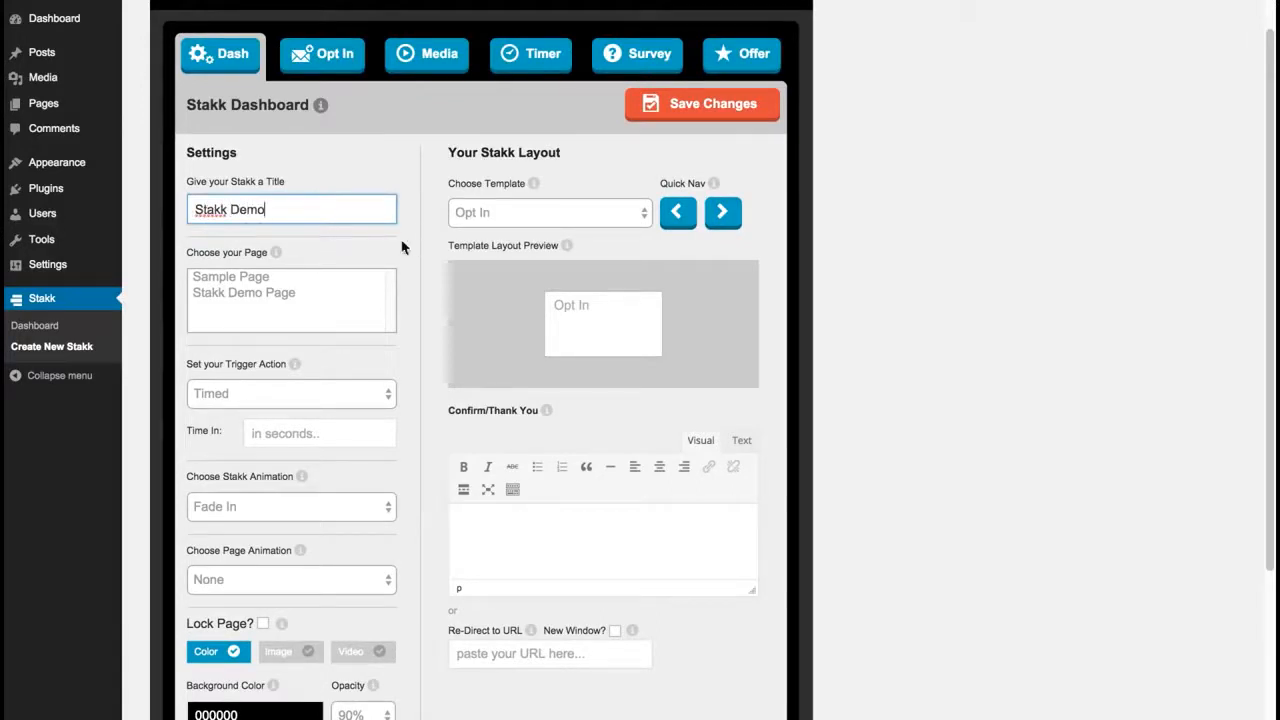
click(303, 277)
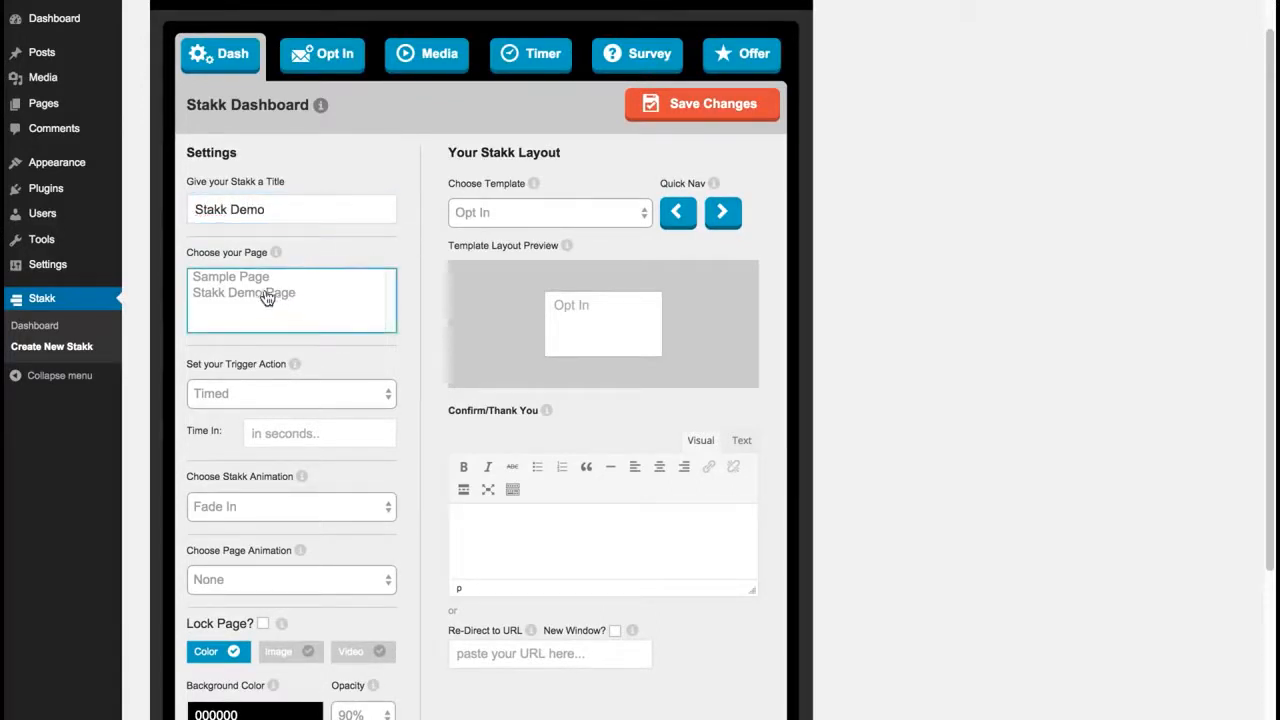
click(273, 300)
click(406, 323)
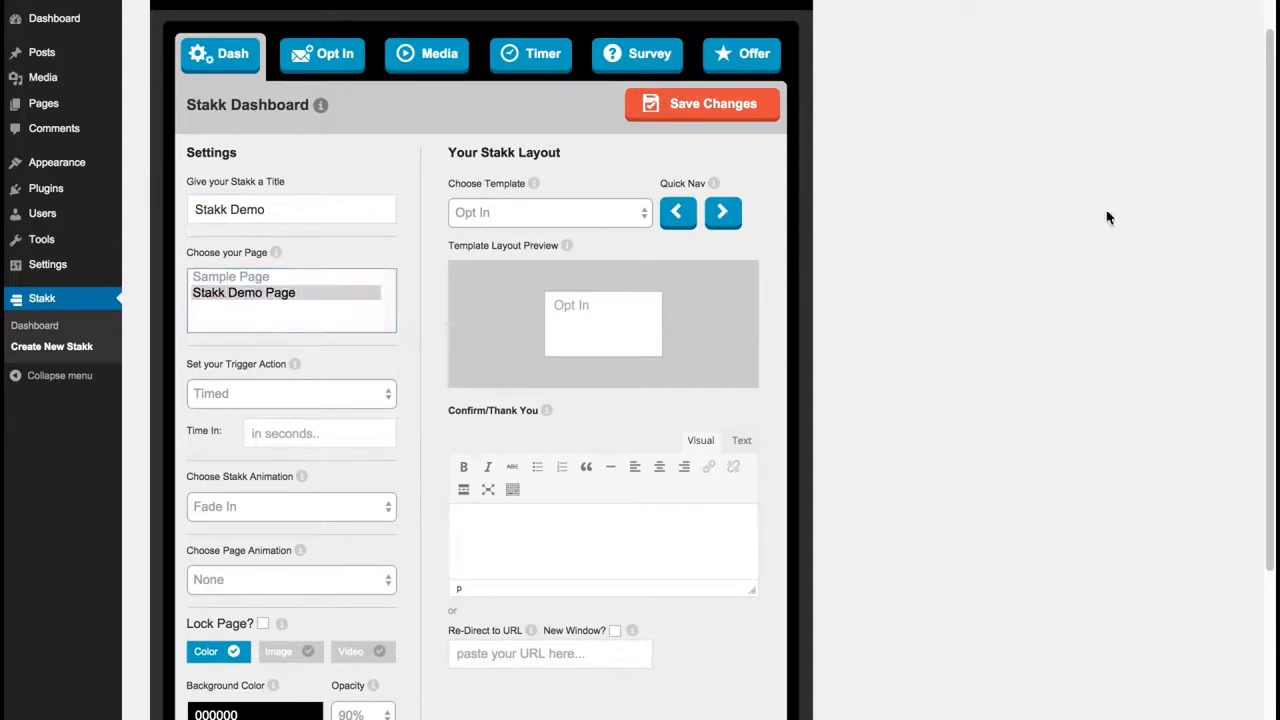
Step: Keep the trigger action on Timed and set its time in to 2 seconds
scroll(1274, 195, down, 3)
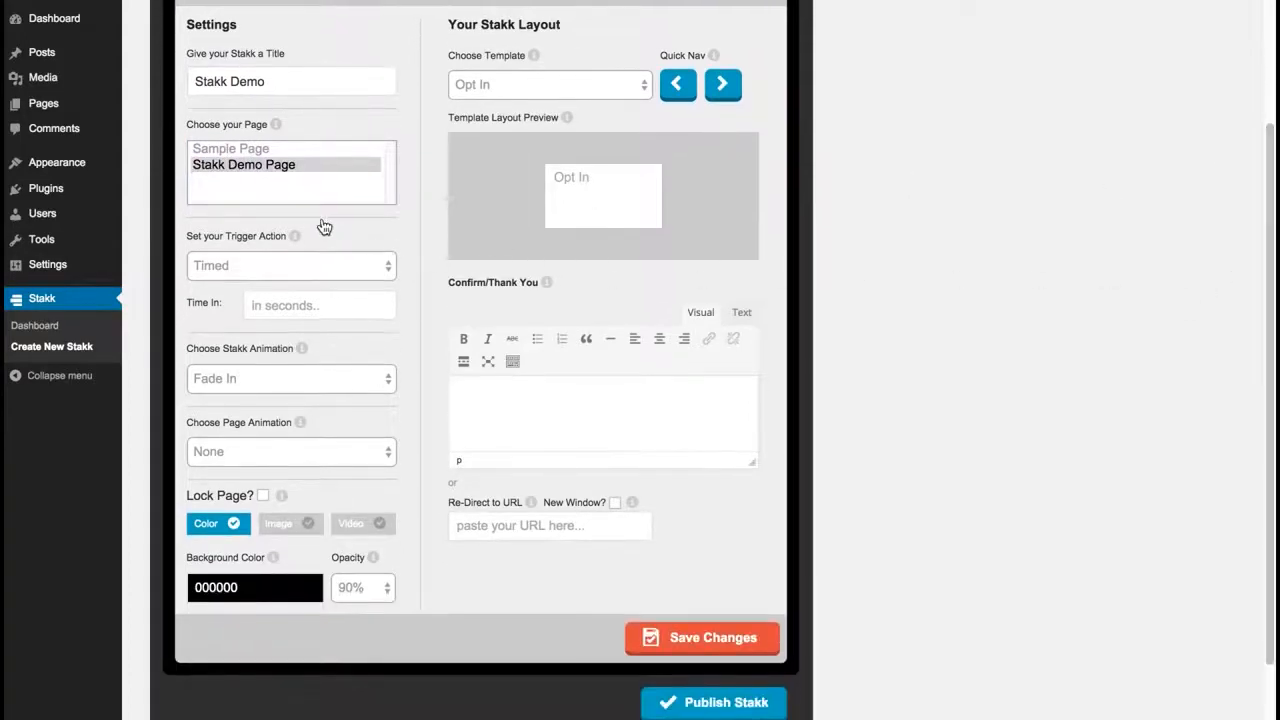
click(351, 262)
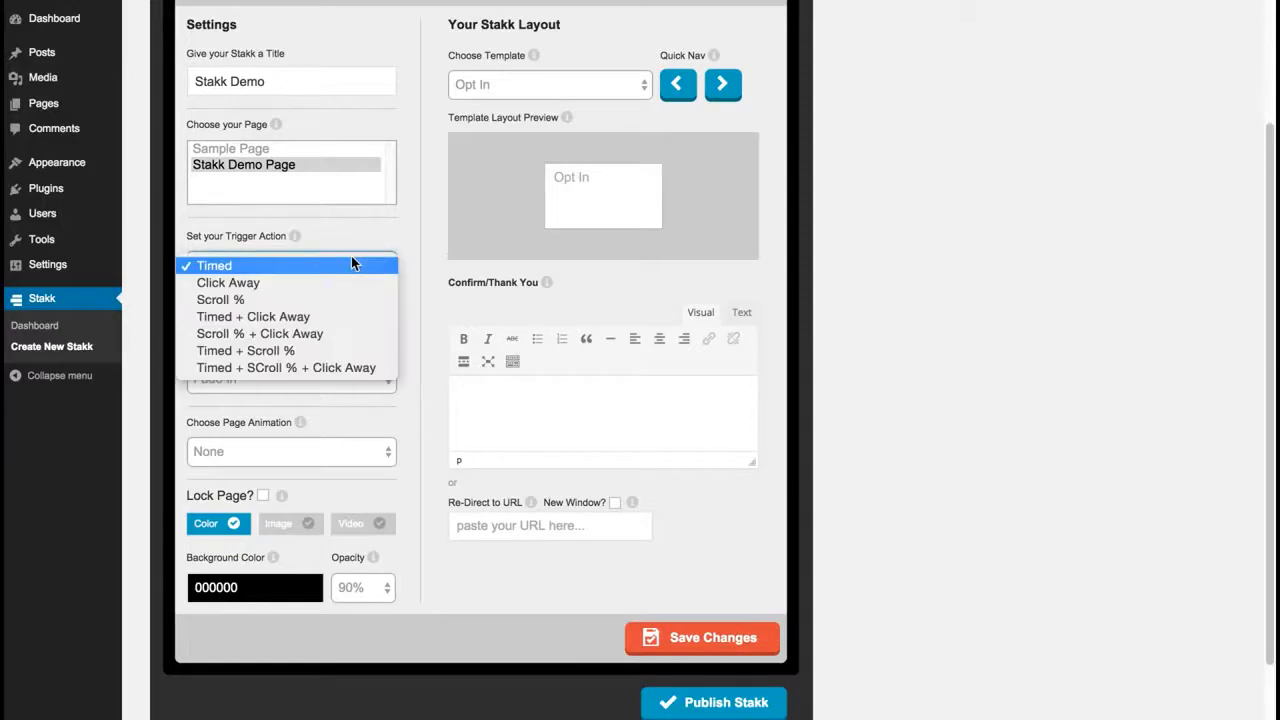
click(350, 257)
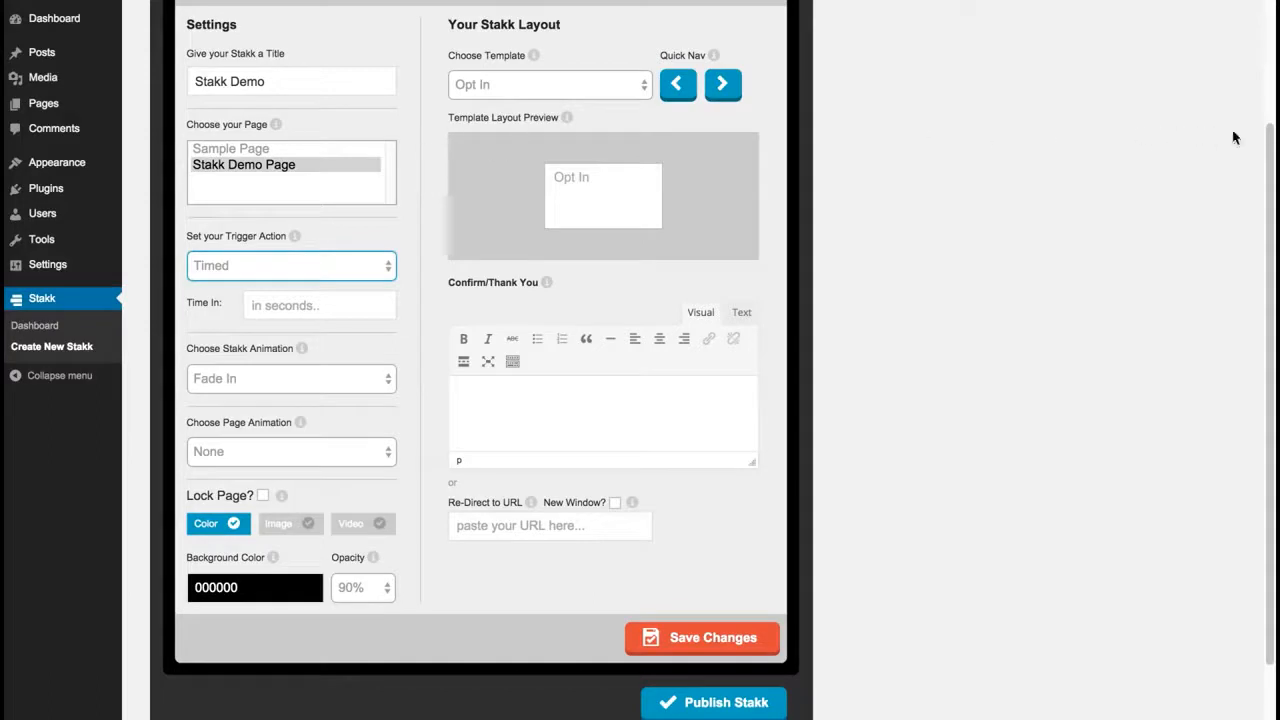
drag(1270, 143, 1249, 194)
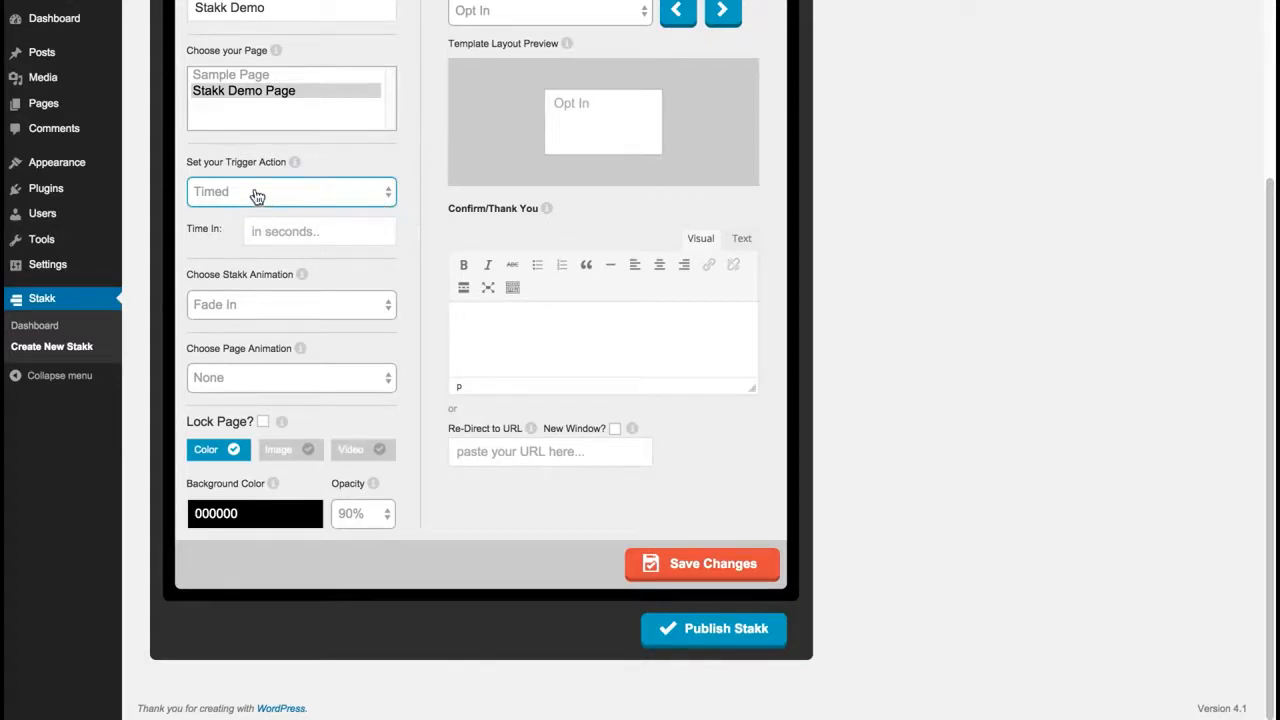
click(309, 229)
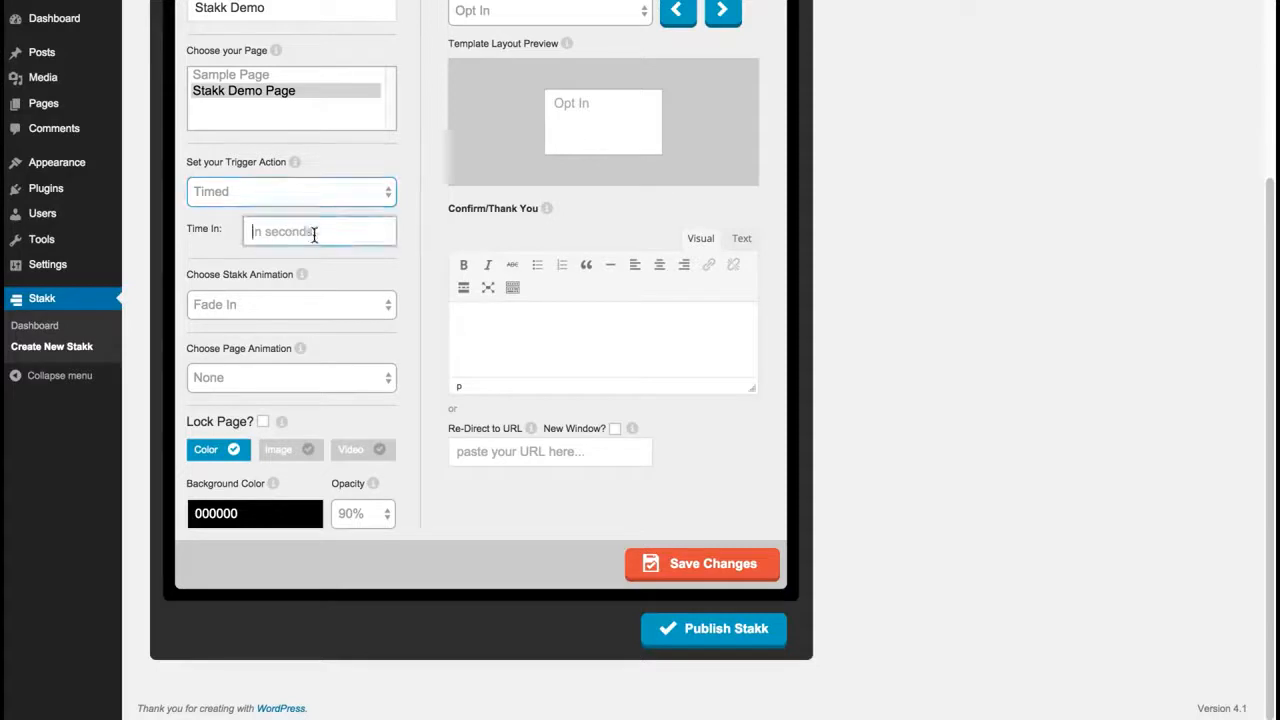
text(2)
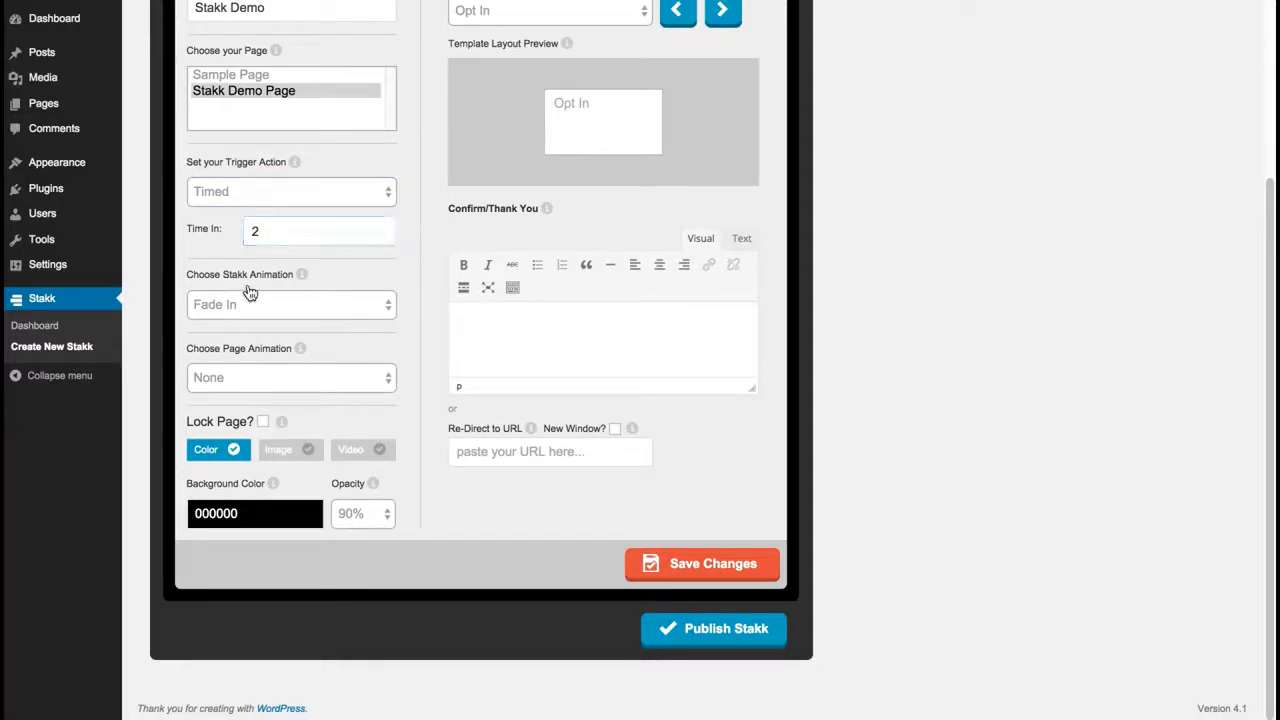
Step: Set the Stakk animation to Bounce and the page animation to Content Push
click(295, 308)
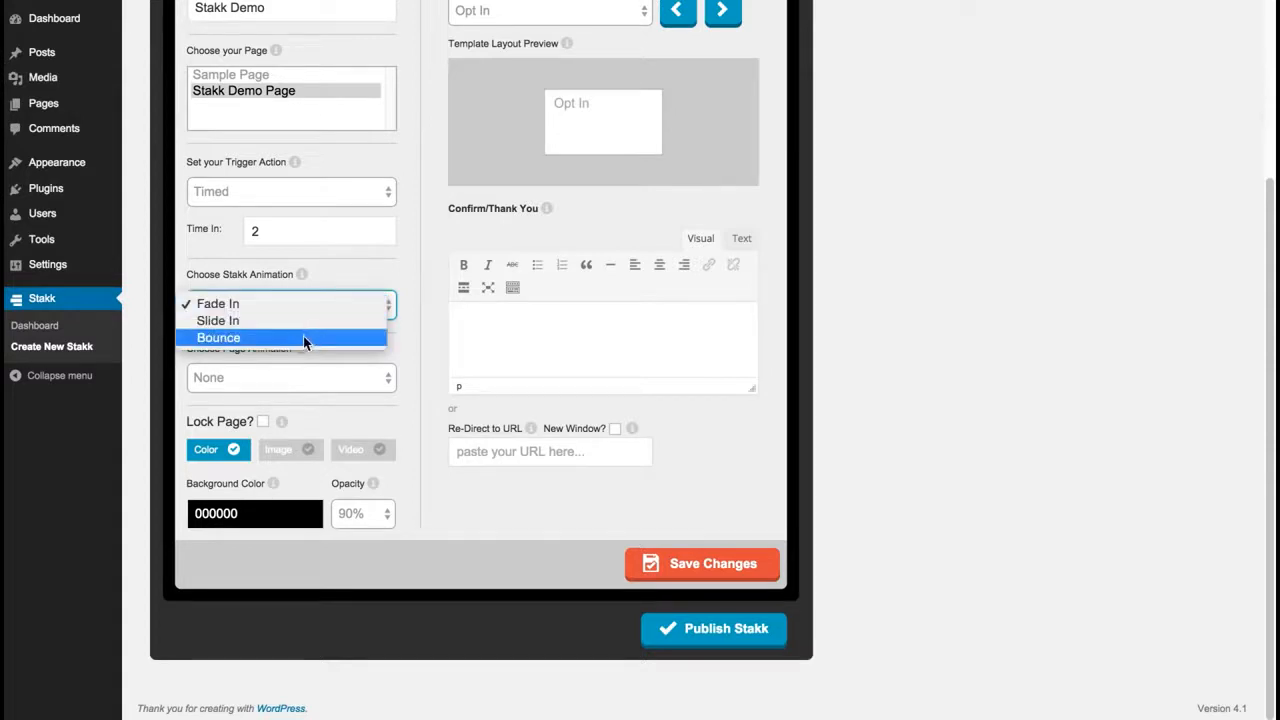
click(300, 337)
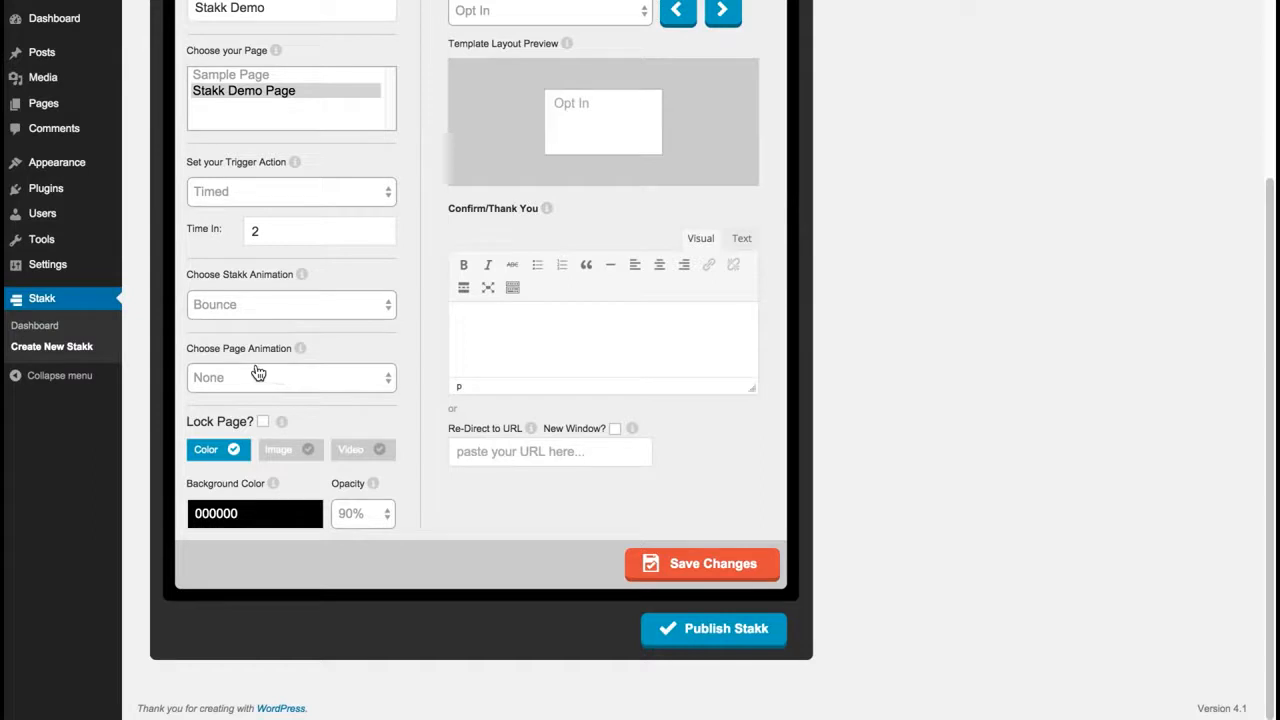
click(362, 384)
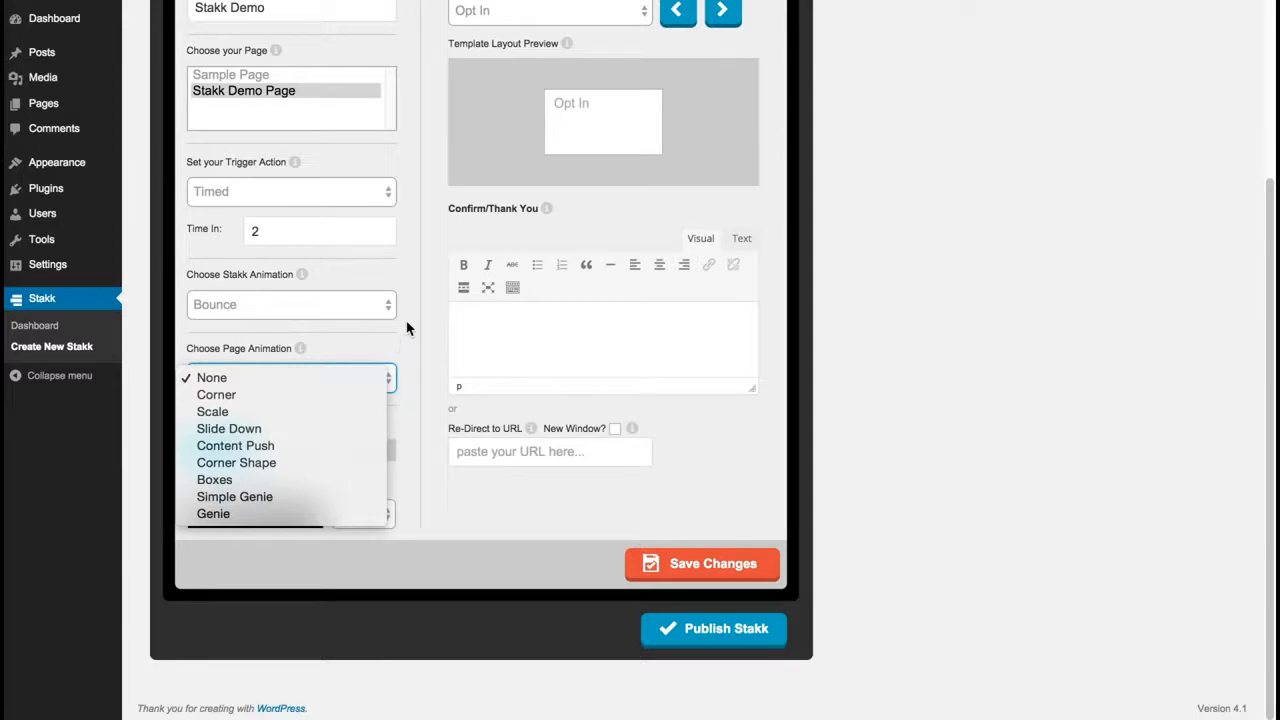
click(424, 270)
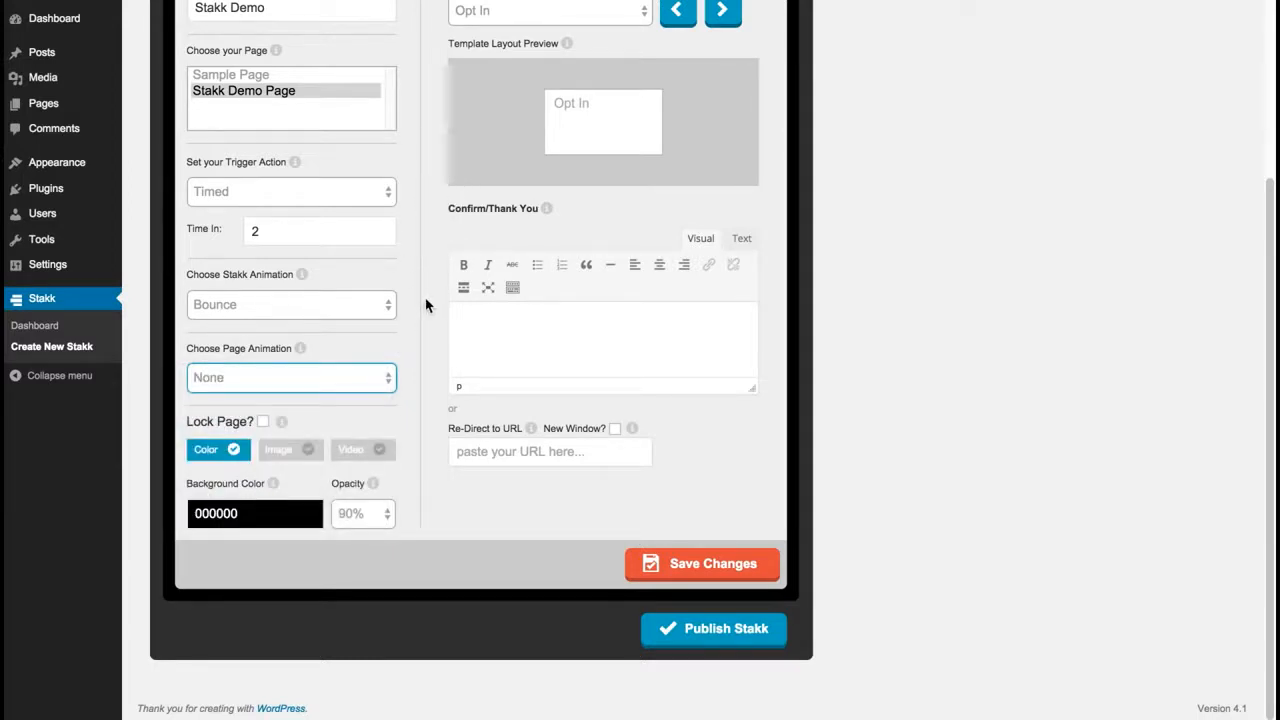
click(318, 381)
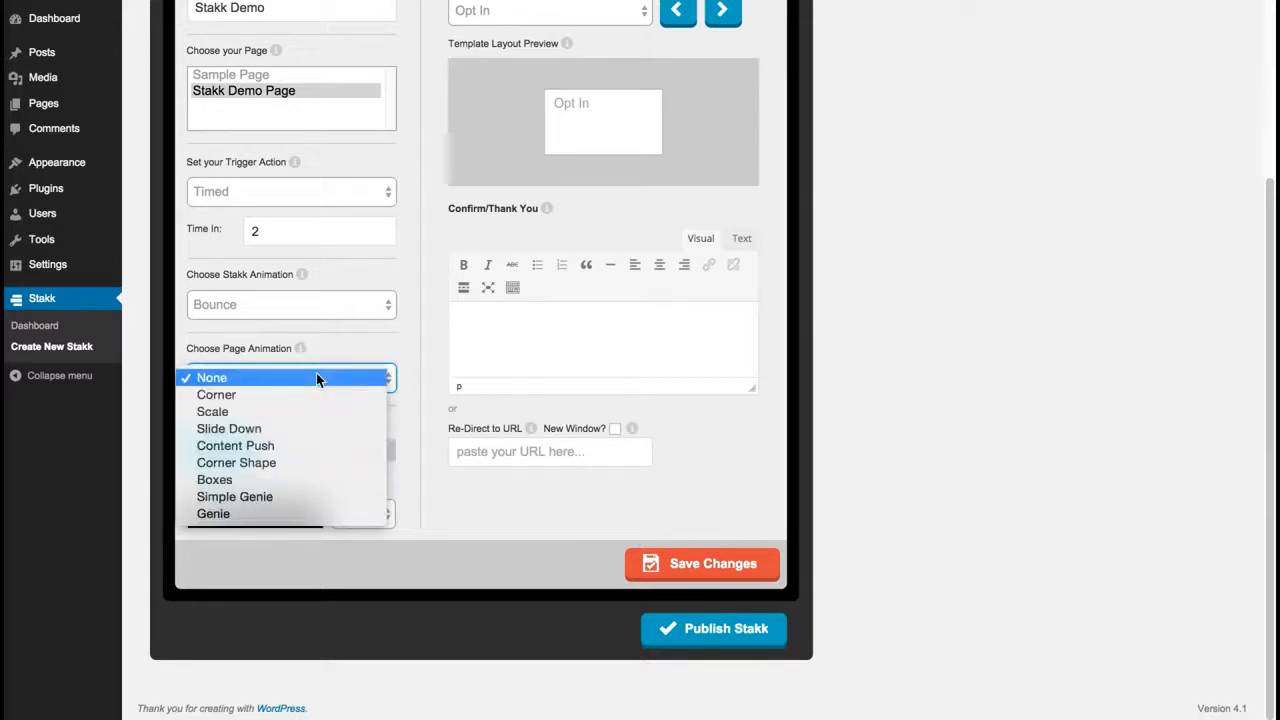
click(322, 448)
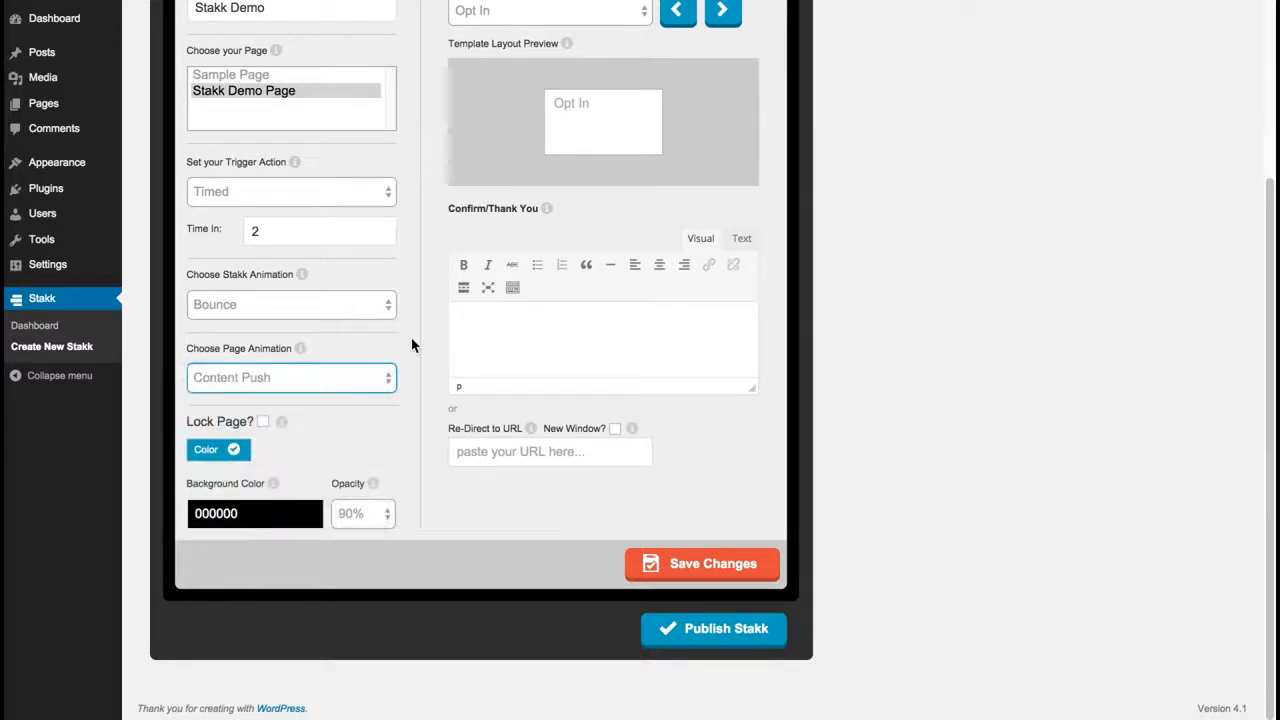
Step: Set the Stakk's background color to orange FF9900 and its opacity to 100%
click(262, 511)
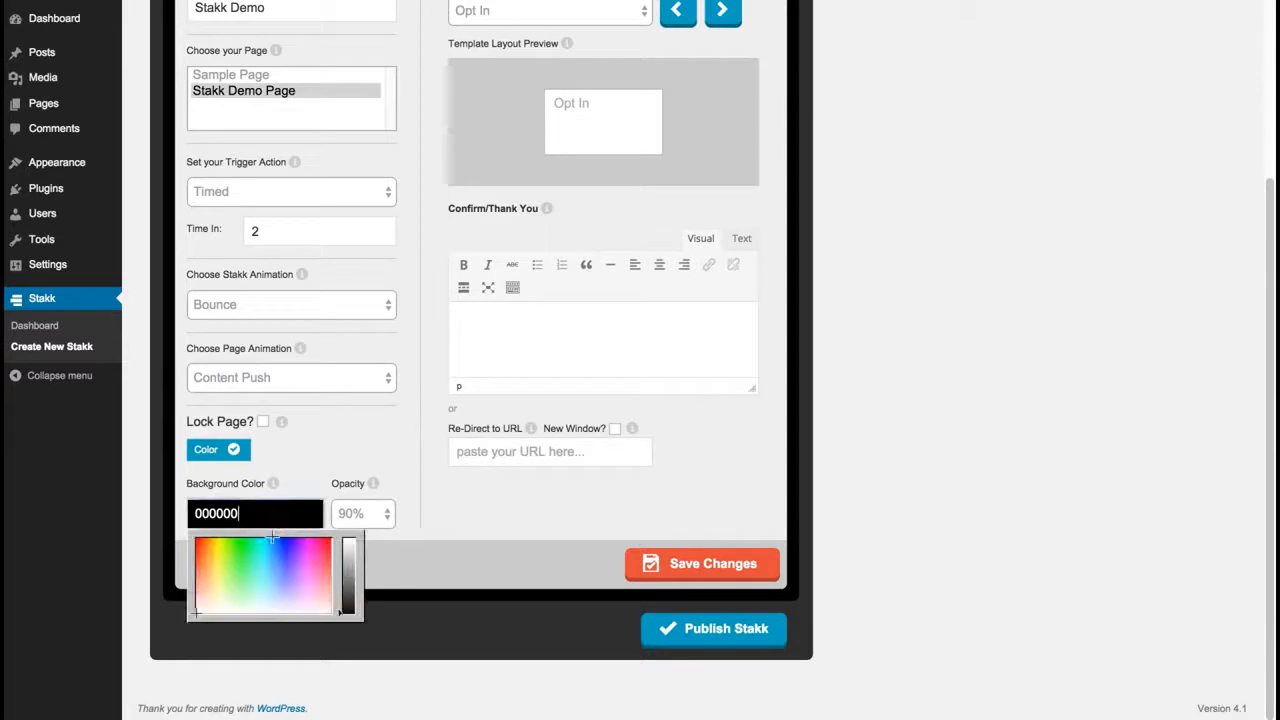
click(208, 540)
click(386, 500)
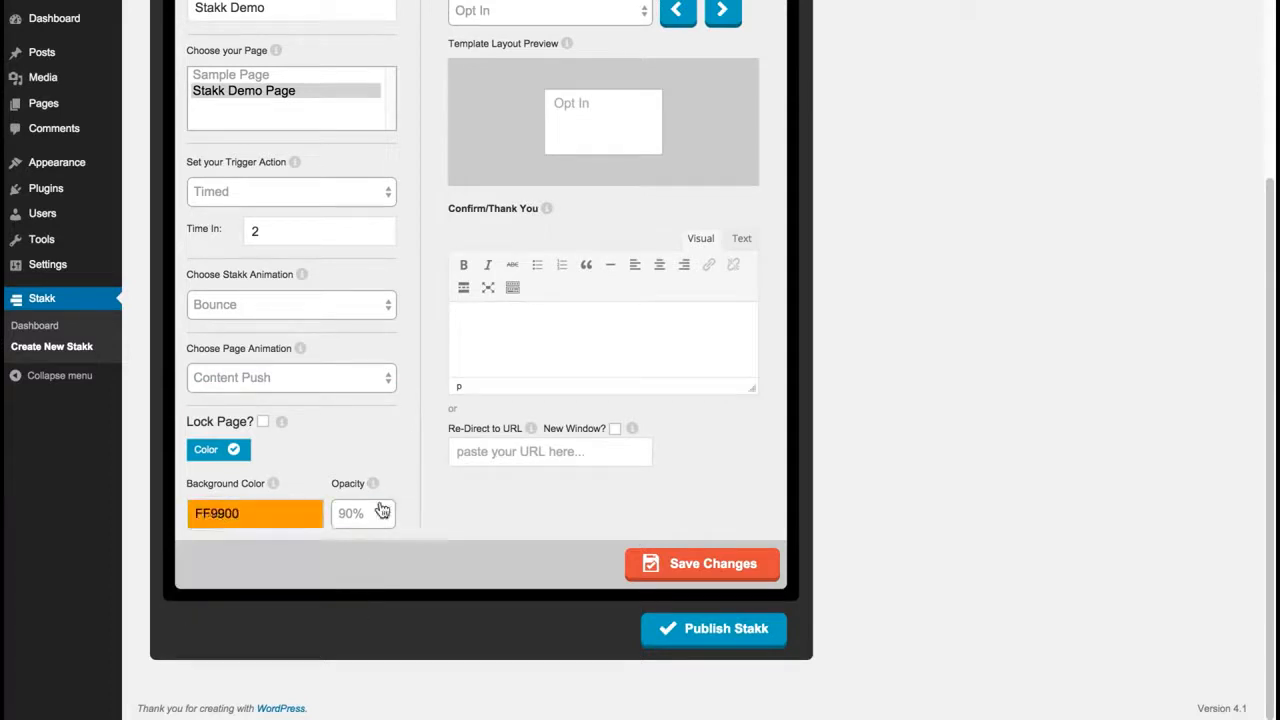
click(386, 508)
click(383, 493)
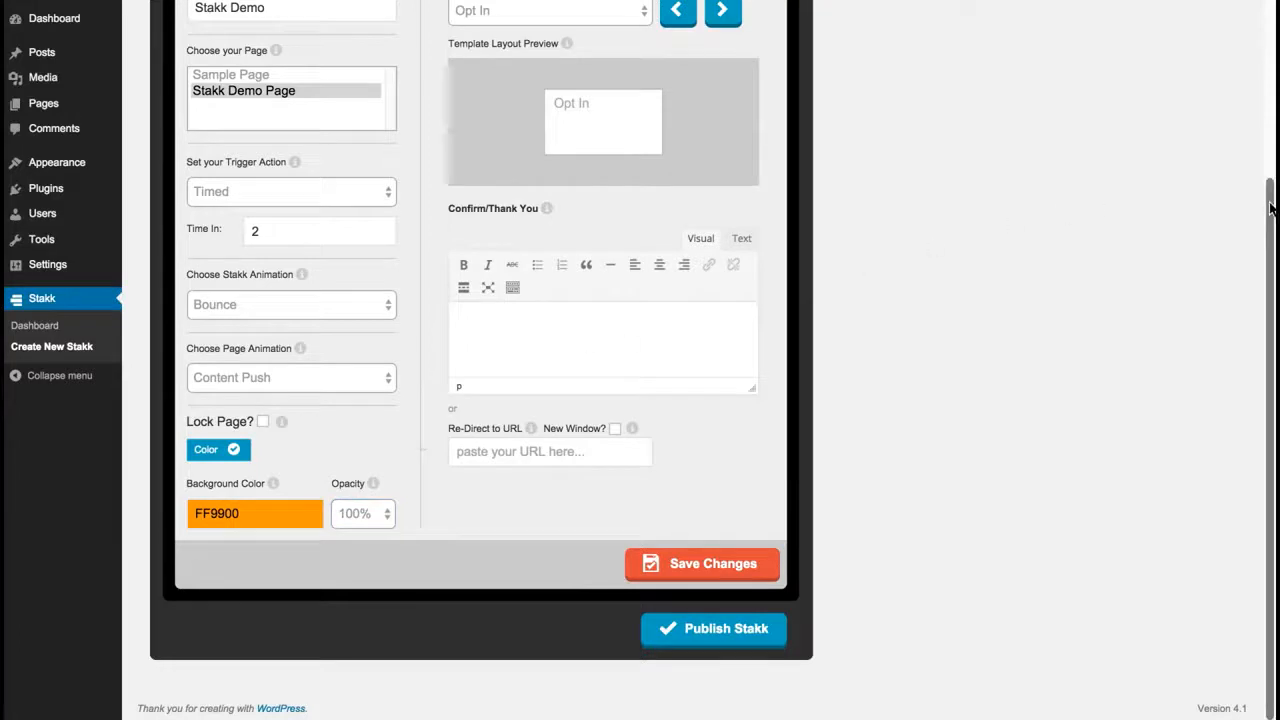
Step: Examine the available layout templates and their combinations of opt-in, media, survey, offer and timer
drag(1268, 194, 1264, 120)
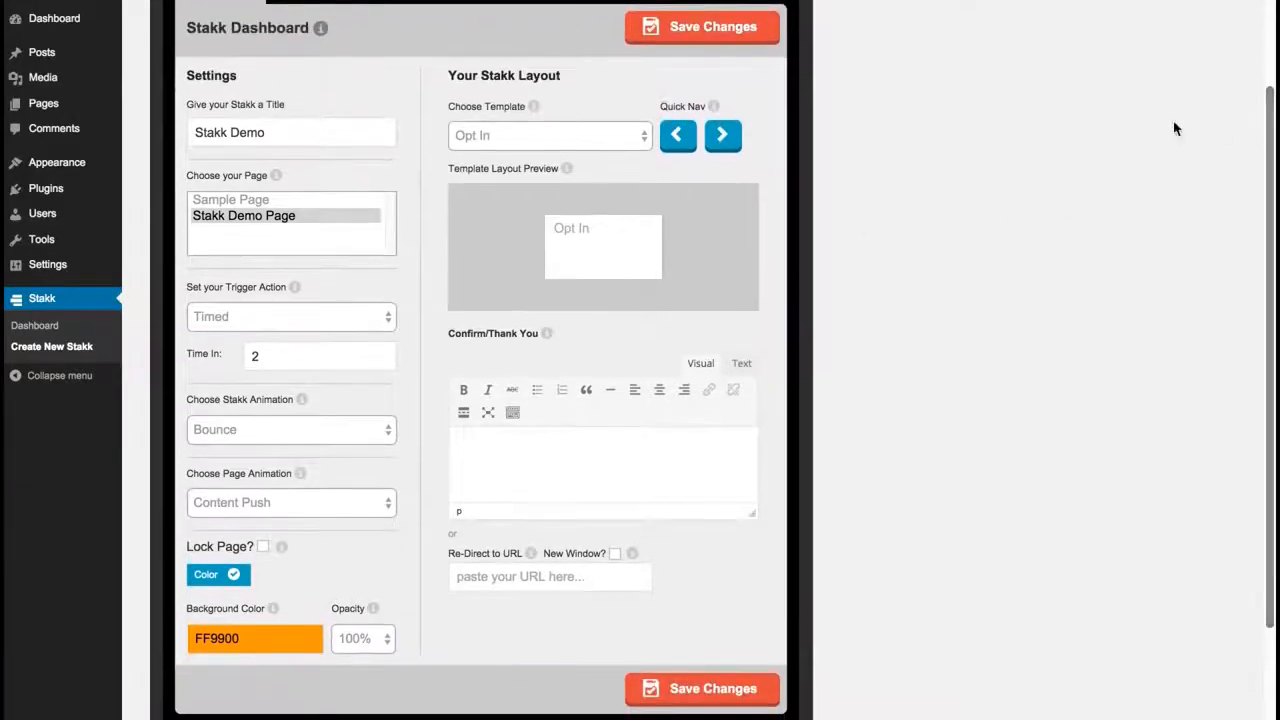
click(625, 140)
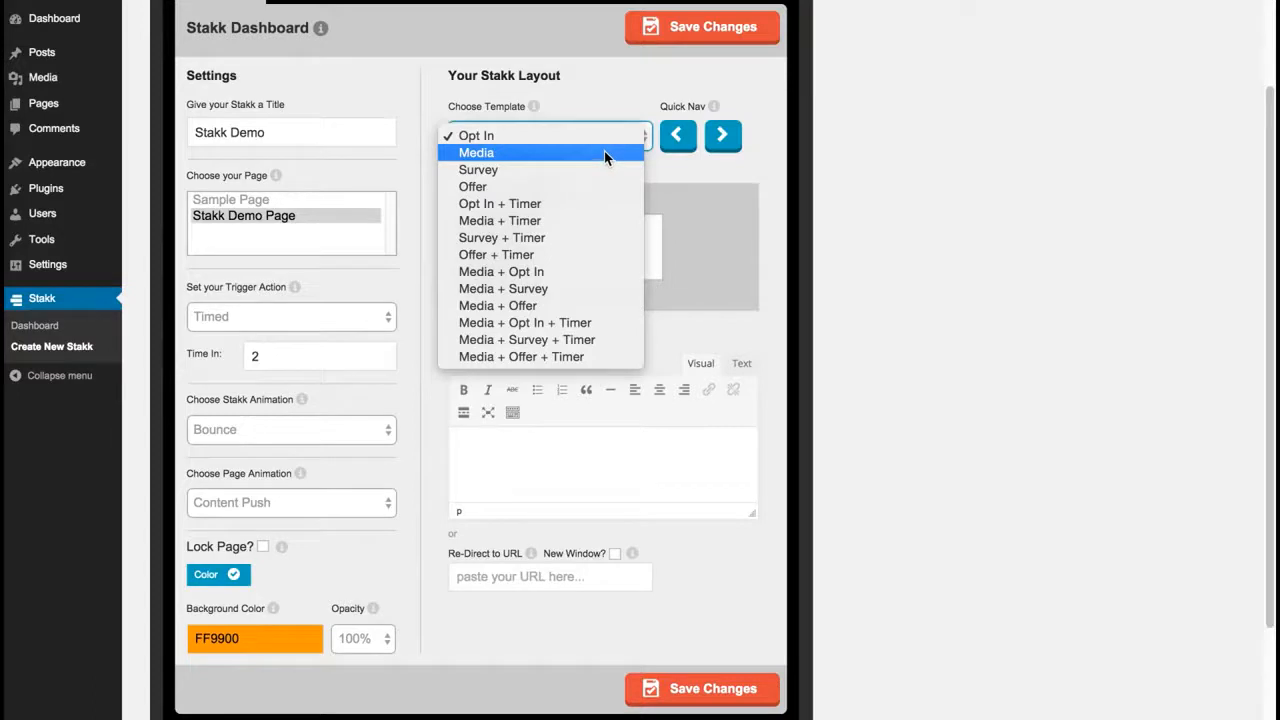
click(610, 134)
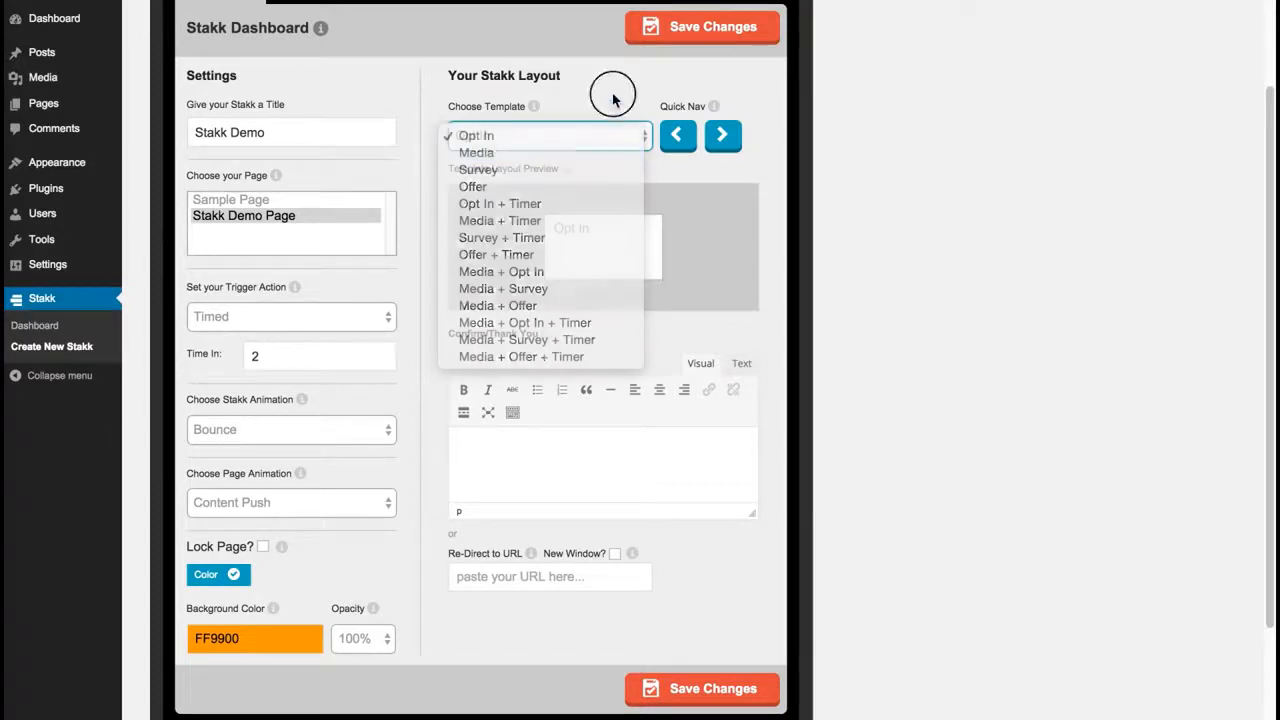
scroll(1257, 103, up, 2)
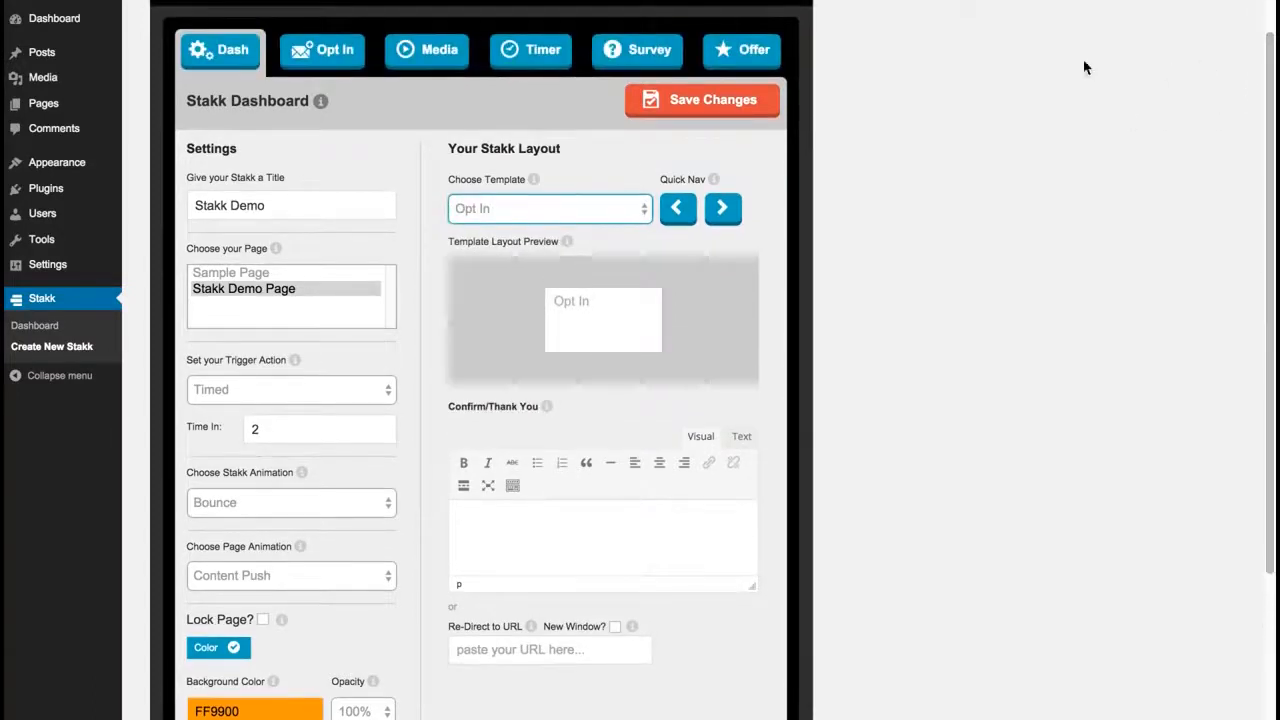
click(612, 206)
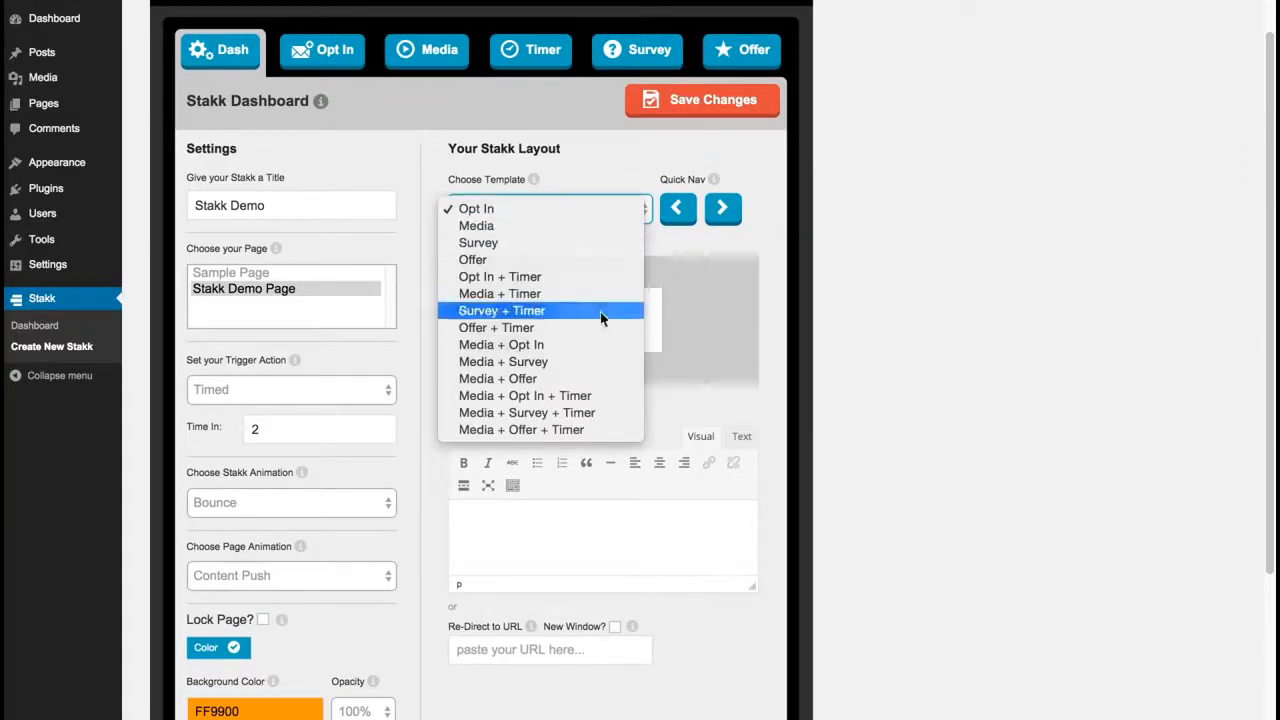
click(605, 155)
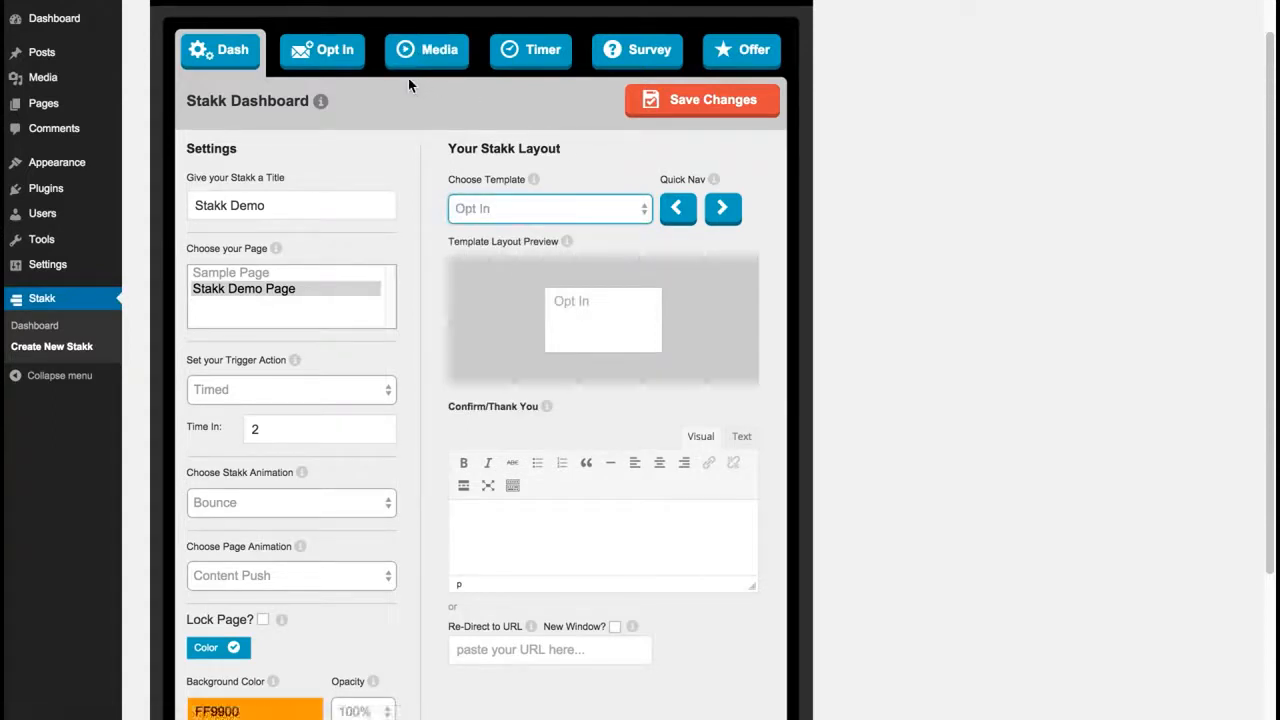
mouse_move(1269, 89)
mouse_down()
mouse_move(1265, 78)
mouse_move(1266, 92)
mouse_up()
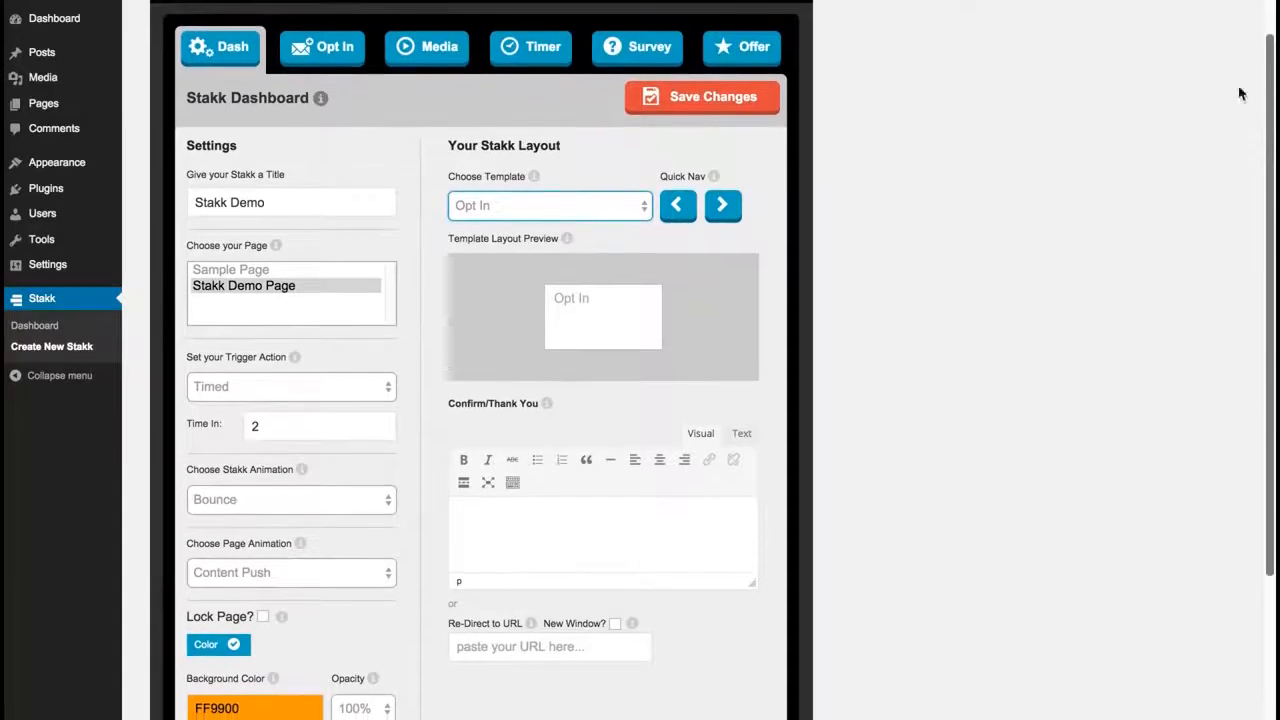
click(576, 206)
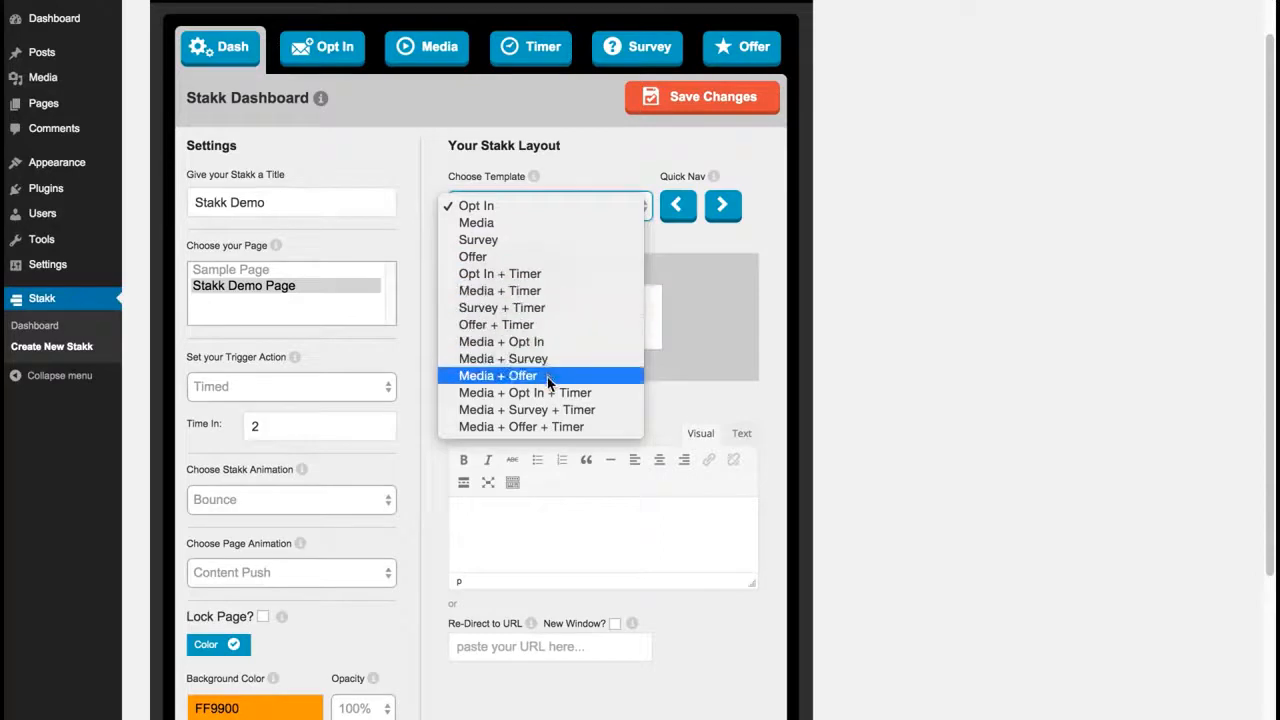
click(591, 199)
Step: Step through the layout templates with the quick navigation and choose Offer + Timer
click(723, 207)
click(723, 207)
click(723, 207)
click(723, 207)
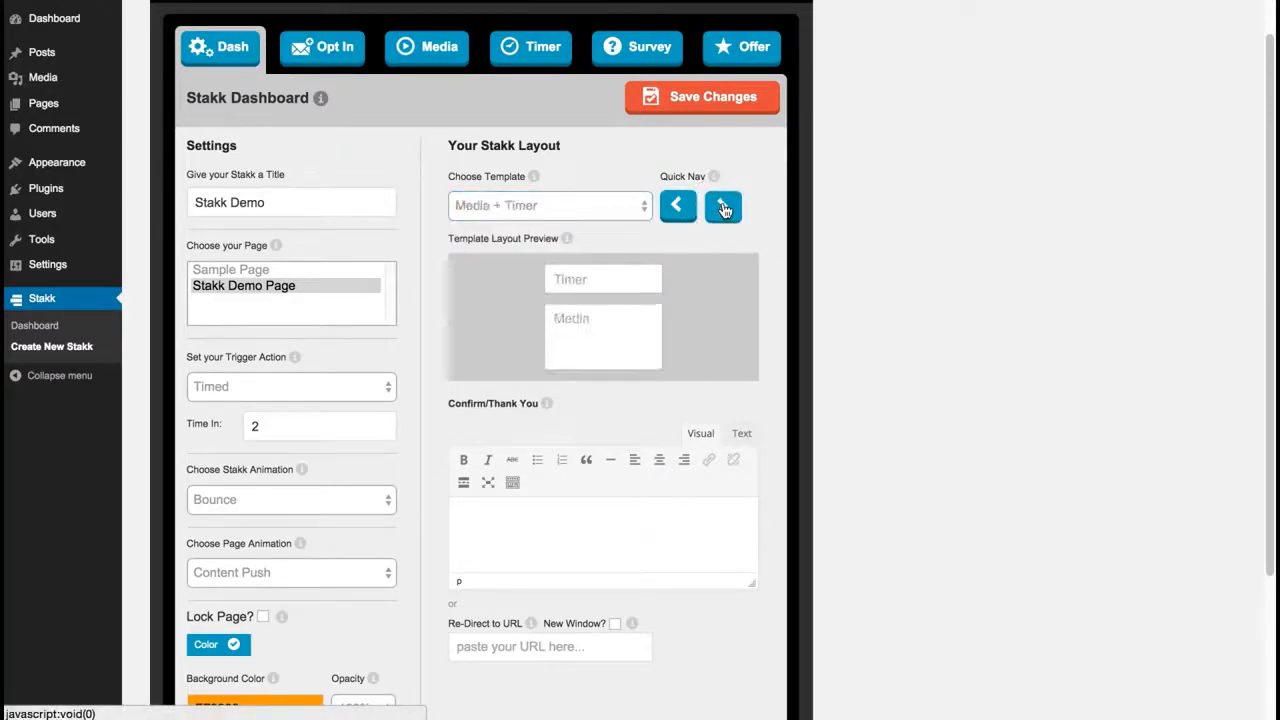
click(723, 207)
click(723, 207)
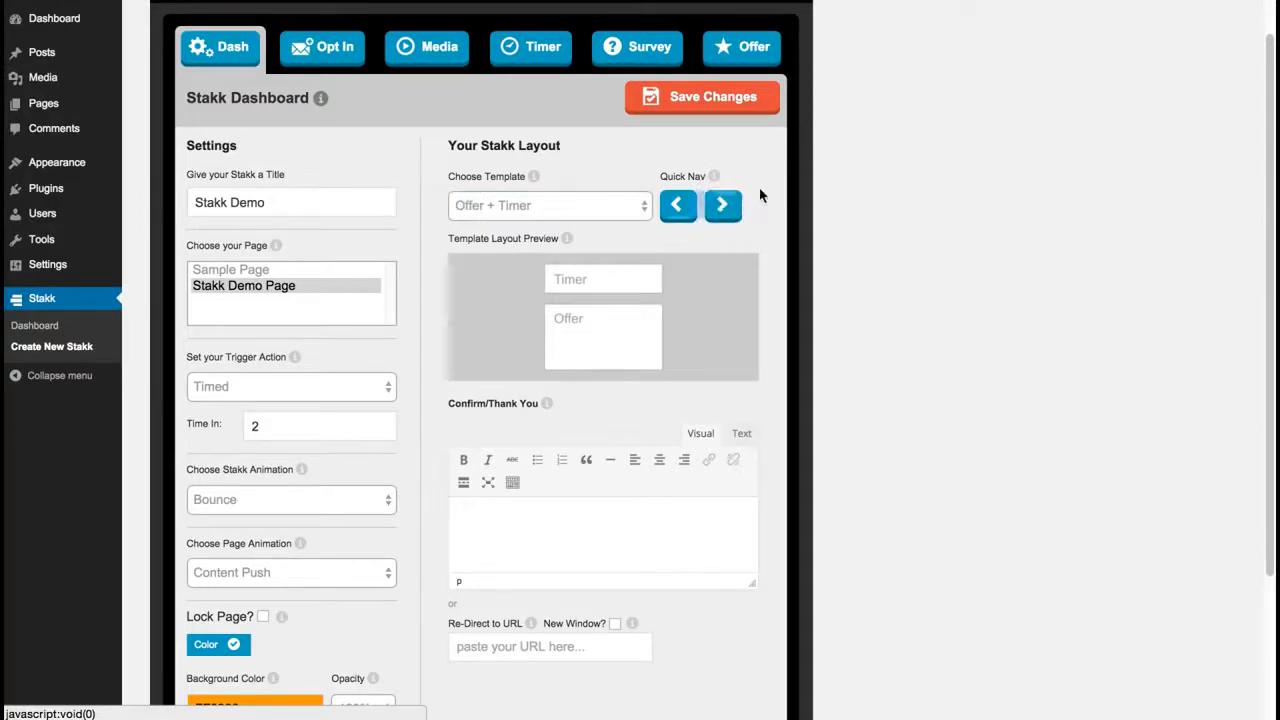
Step: Enter "Thank you!" as the confirmation message with the redirect set to a new window, and save the changes
scroll(1257, 186, down, 1)
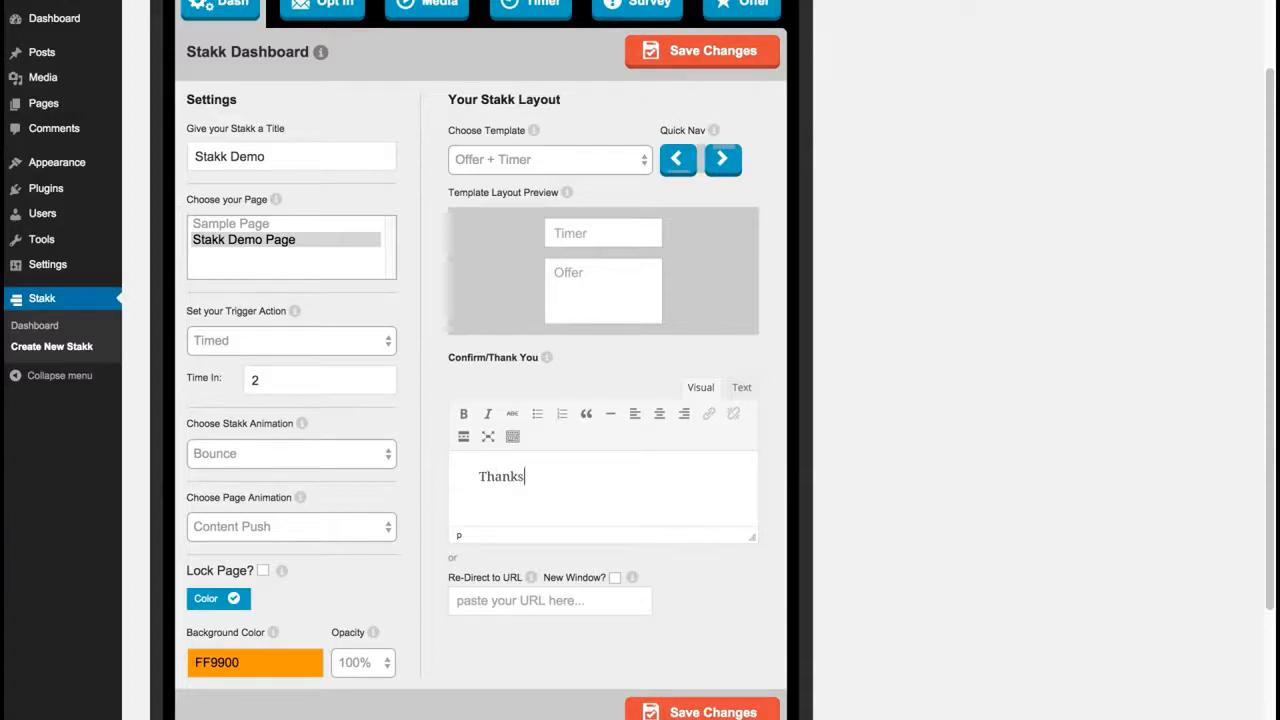
text(you!)
click(615, 577)
click(725, 58)
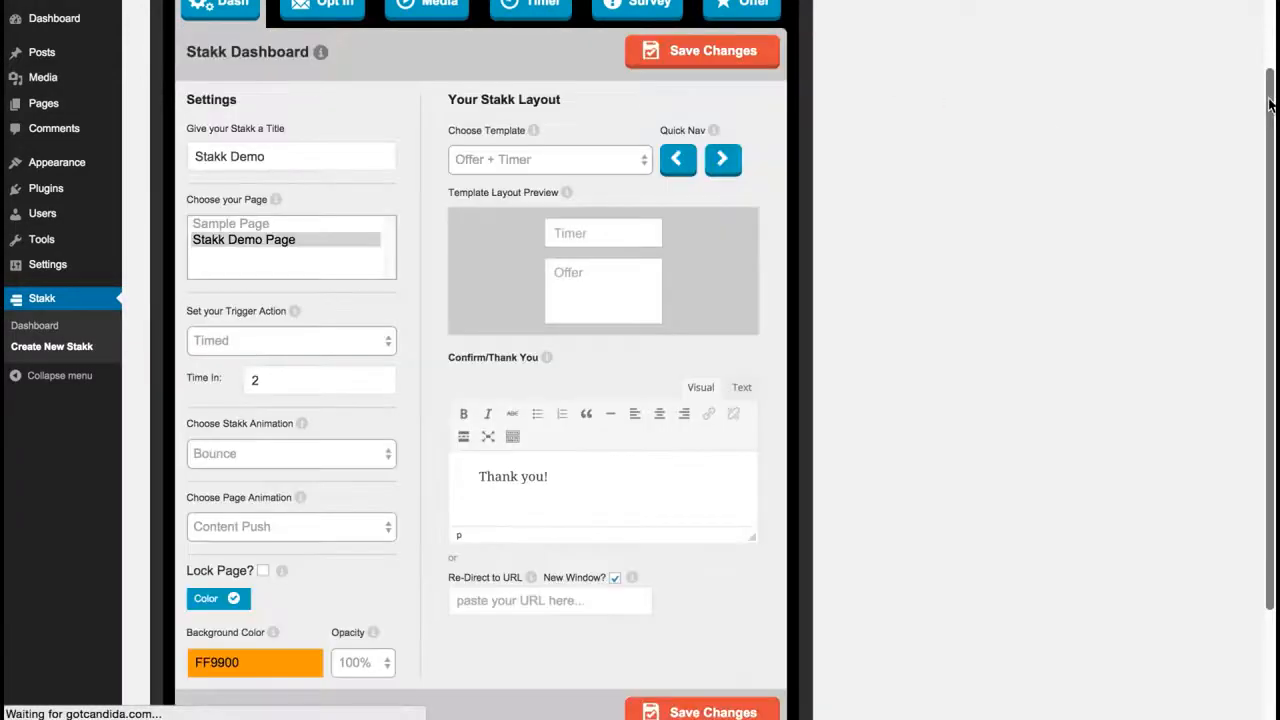
drag(1271, 105, 1270, 26)
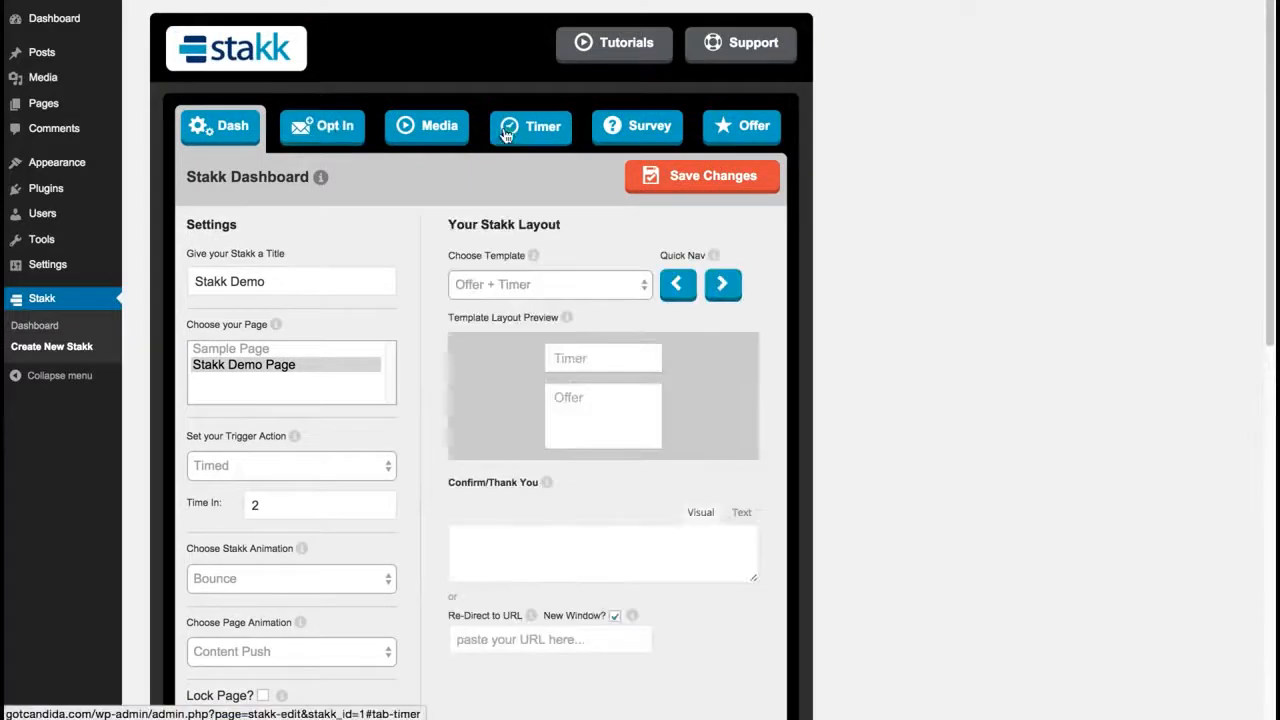
Step: Look over the opt-in and media settings and open the countdown timer settings
drag(1264, 96, 1264, 97)
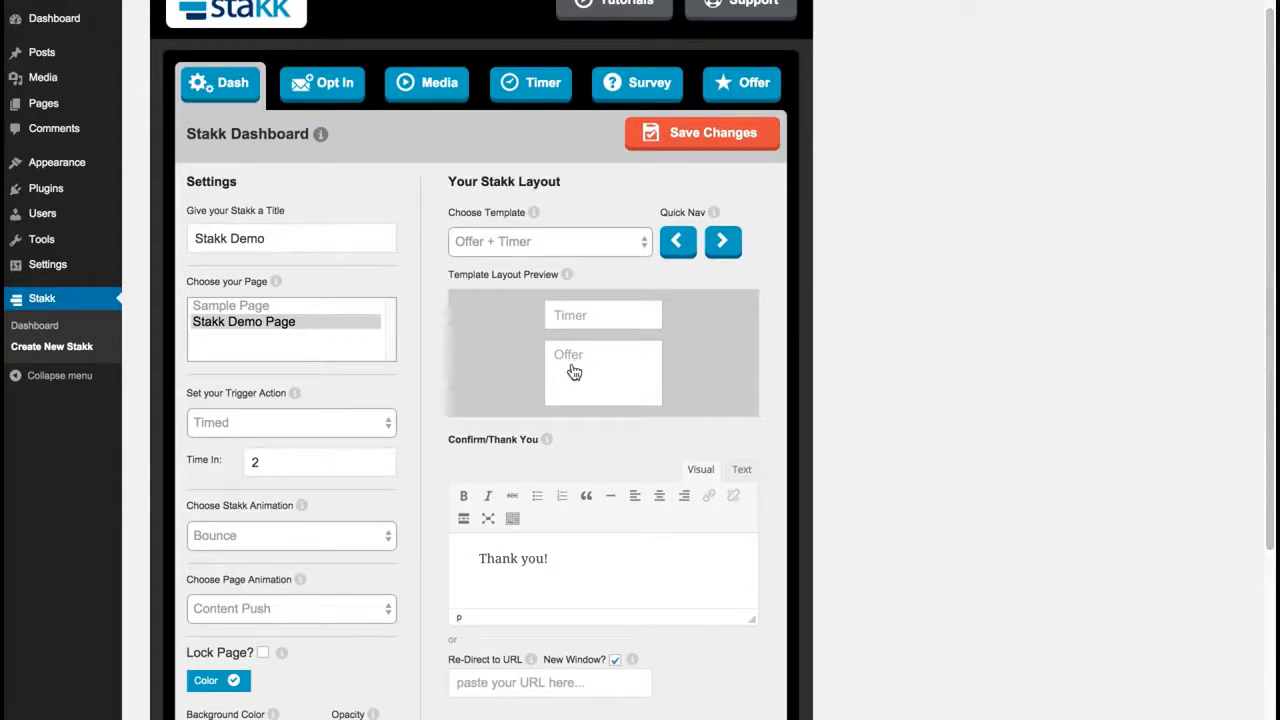
click(334, 85)
click(434, 86)
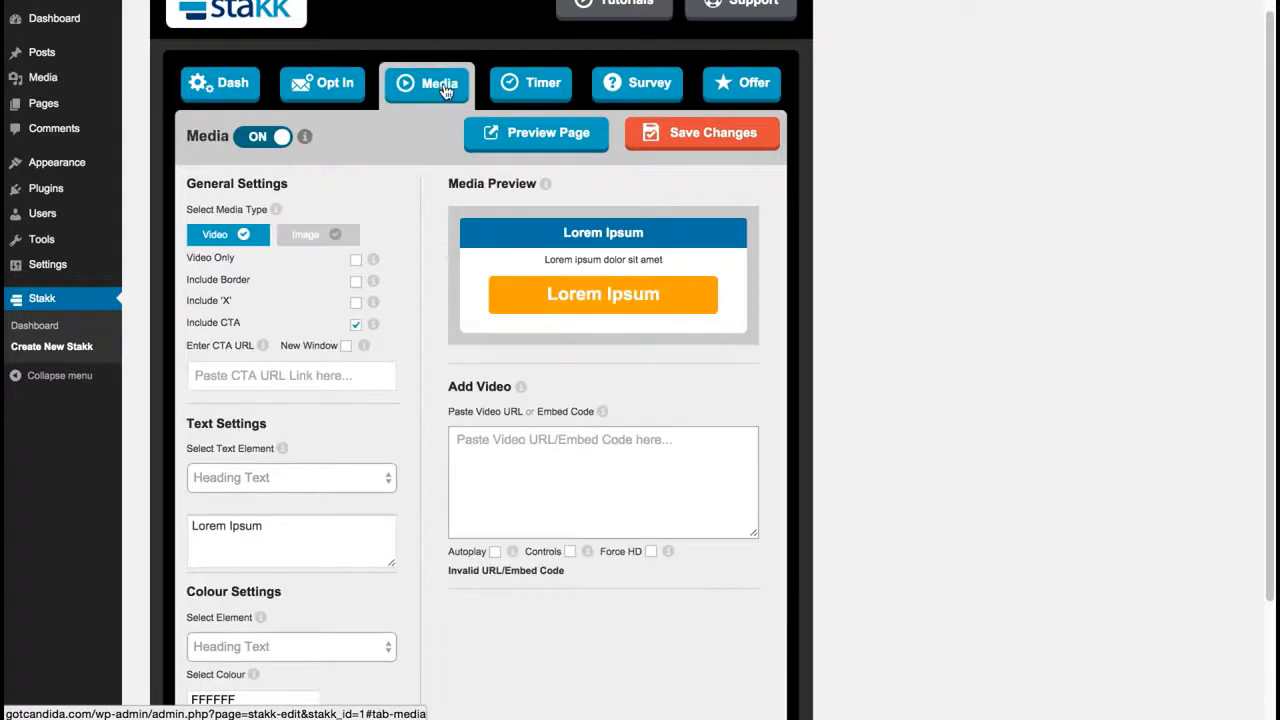
click(533, 86)
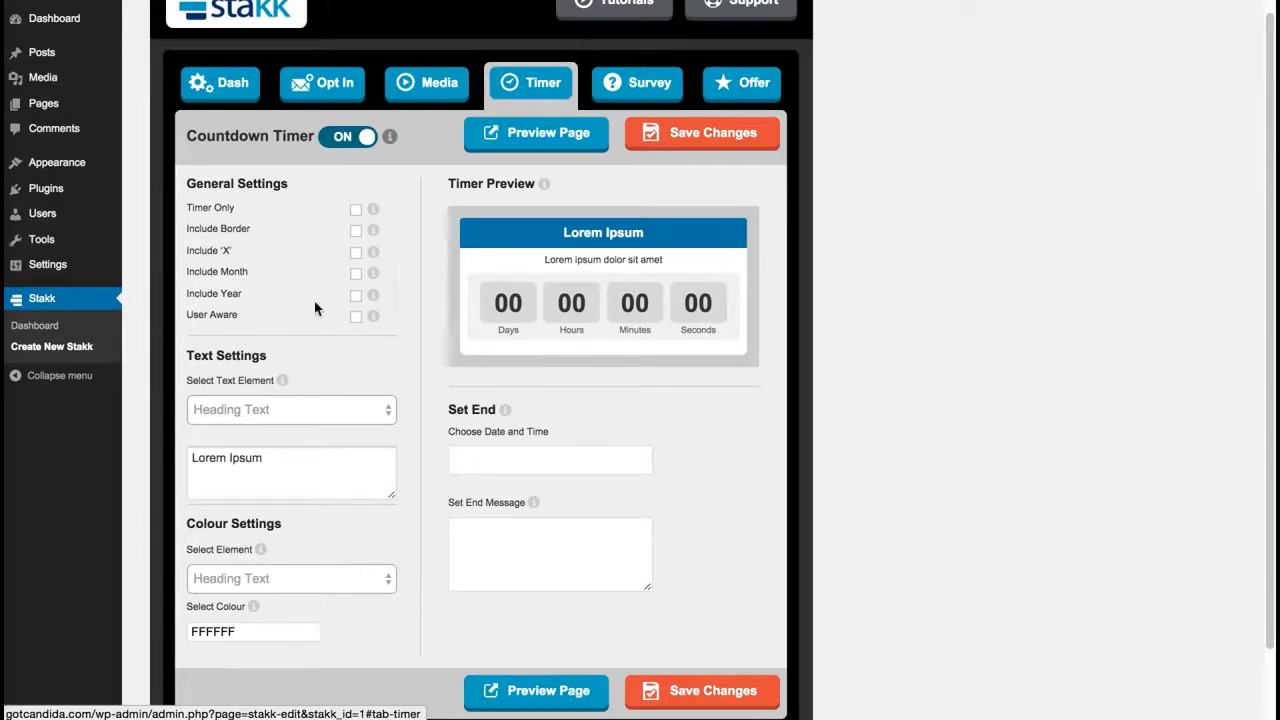
Step: Try the countdown timer's Timer Only, Include Border, Include 'X', Include Month and Include Year options
click(357, 212)
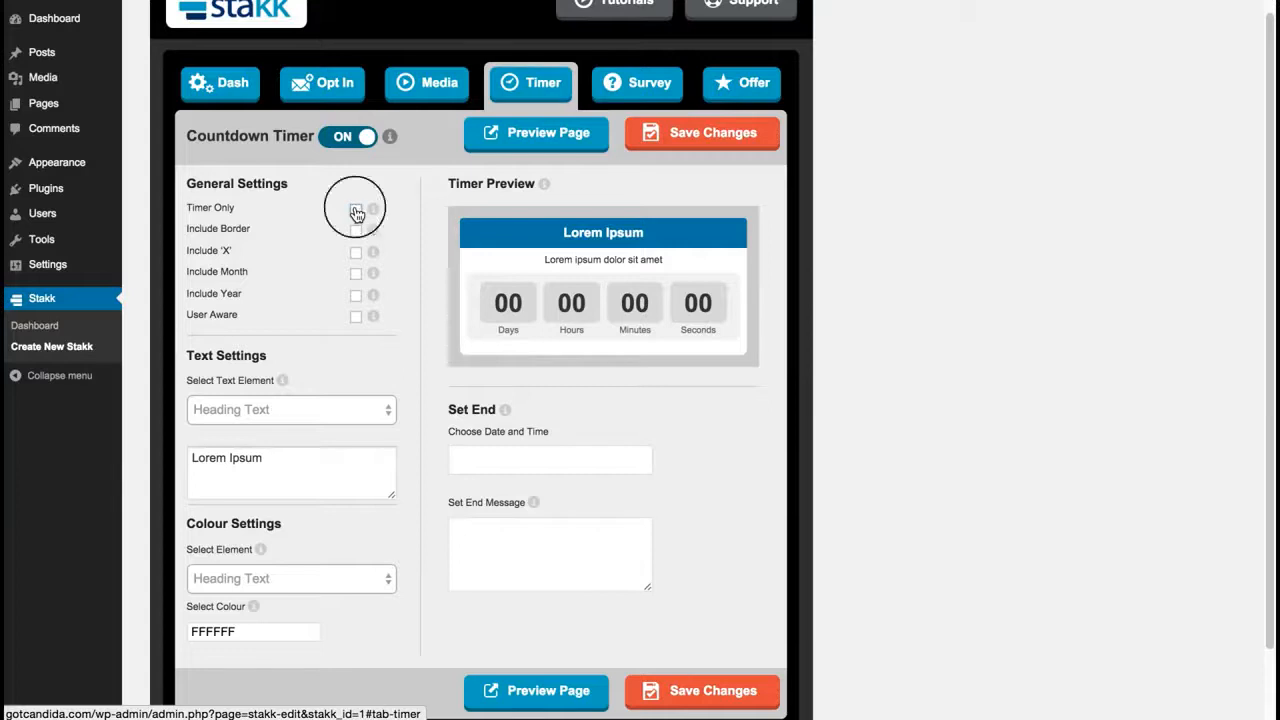
click(357, 212)
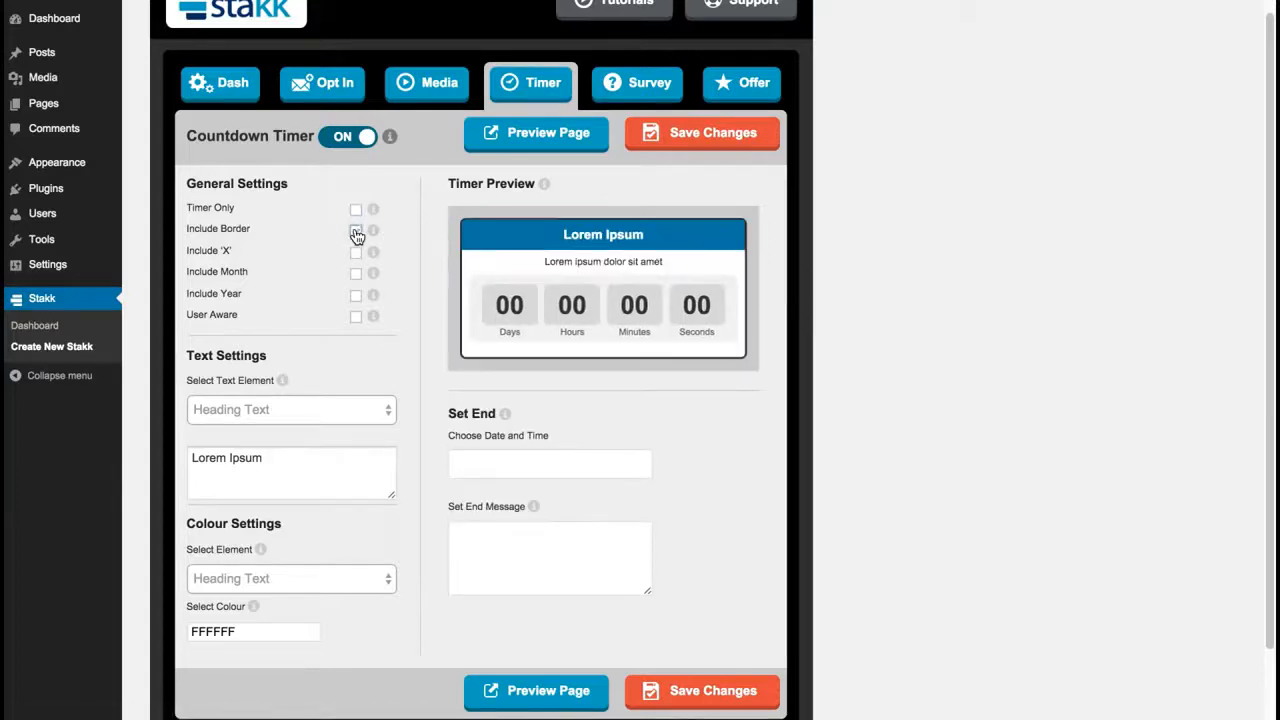
click(356, 252)
click(357, 272)
click(356, 294)
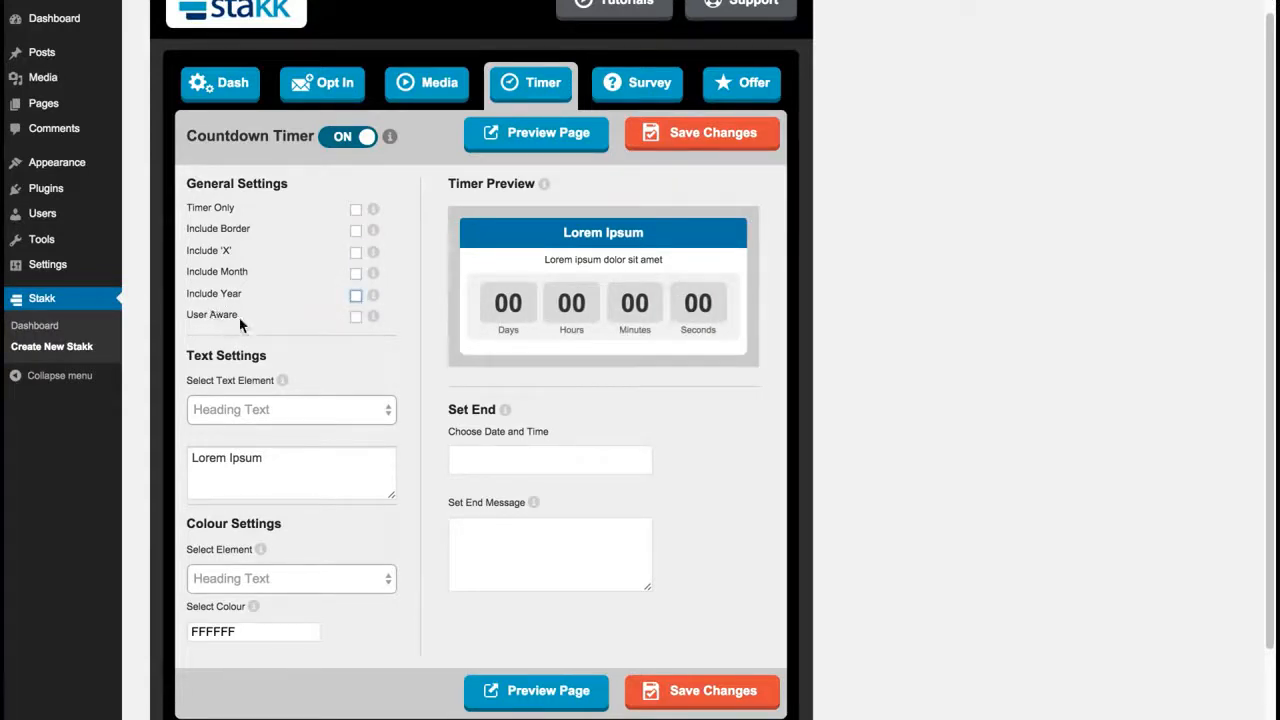
Step: Try the timer's User Aware option and compare its number-of-days end setting with the date and time picker
click(357, 317)
click(472, 456)
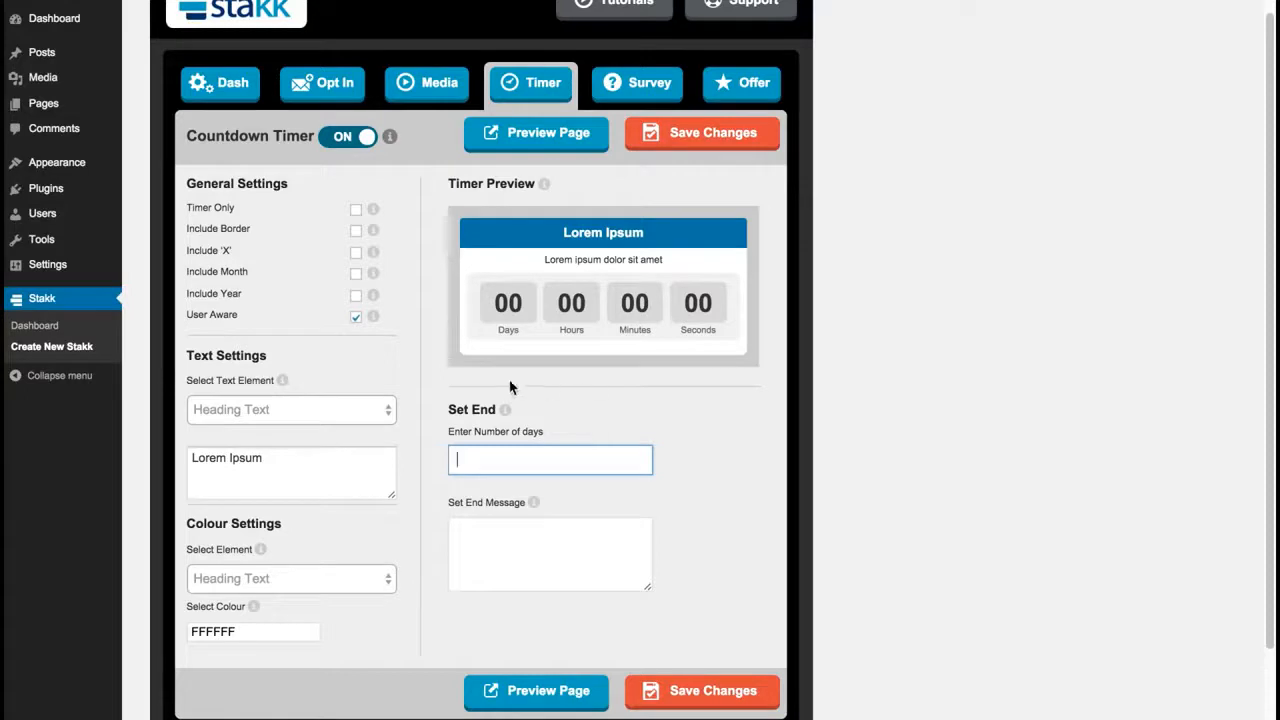
click(355, 317)
click(562, 460)
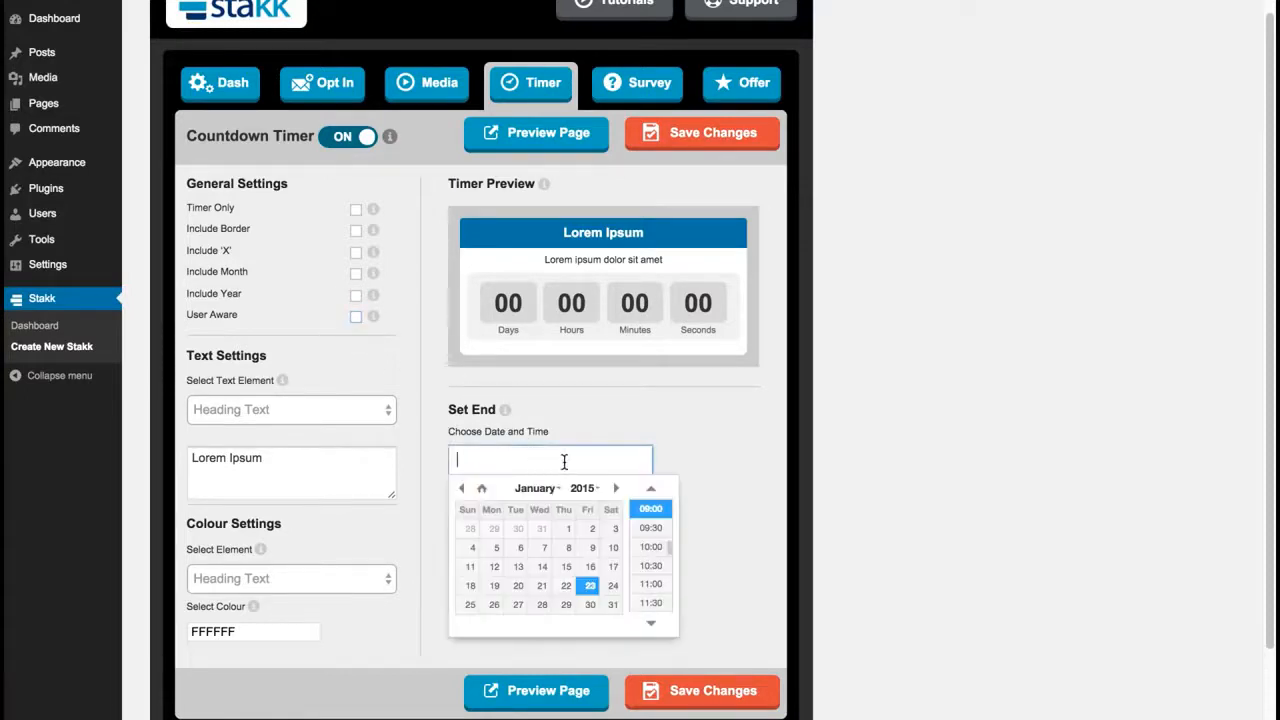
click(709, 447)
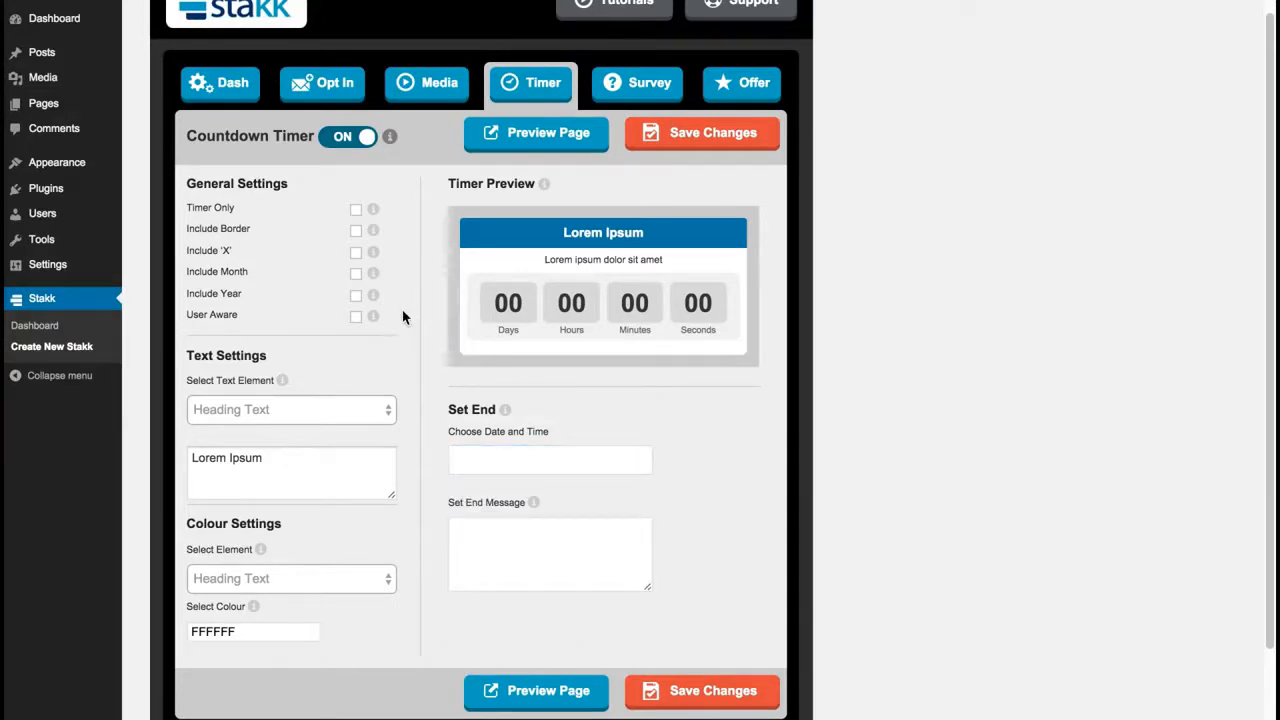
Step: Configure the countdown timer as User Aware with 3 days and Timer Only, and save the changes
click(357, 318)
click(469, 457)
text(3)
click(677, 437)
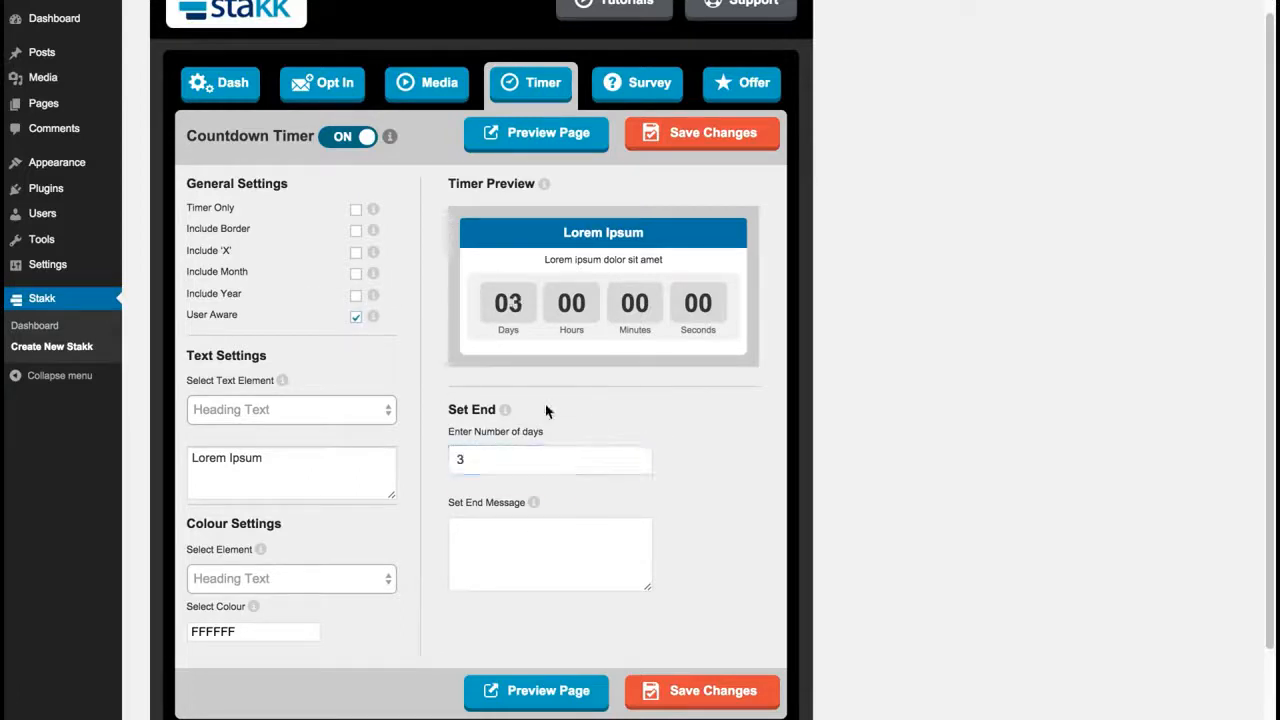
click(357, 210)
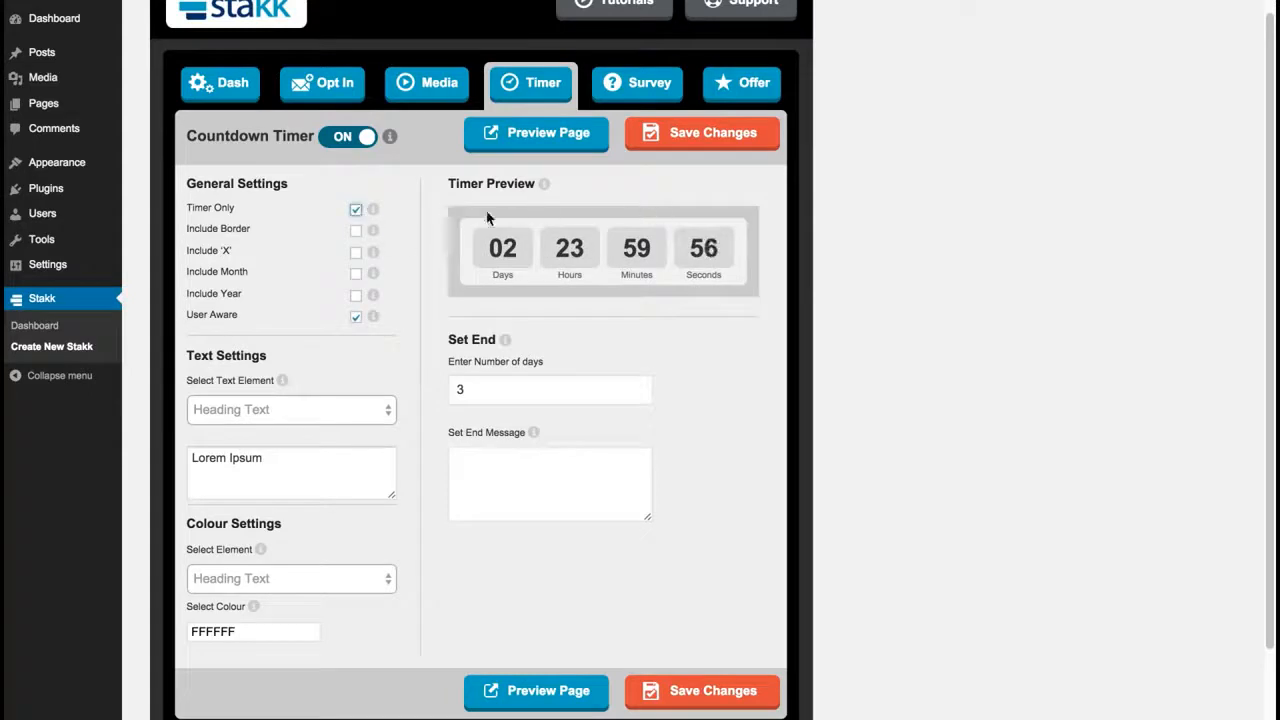
click(738, 134)
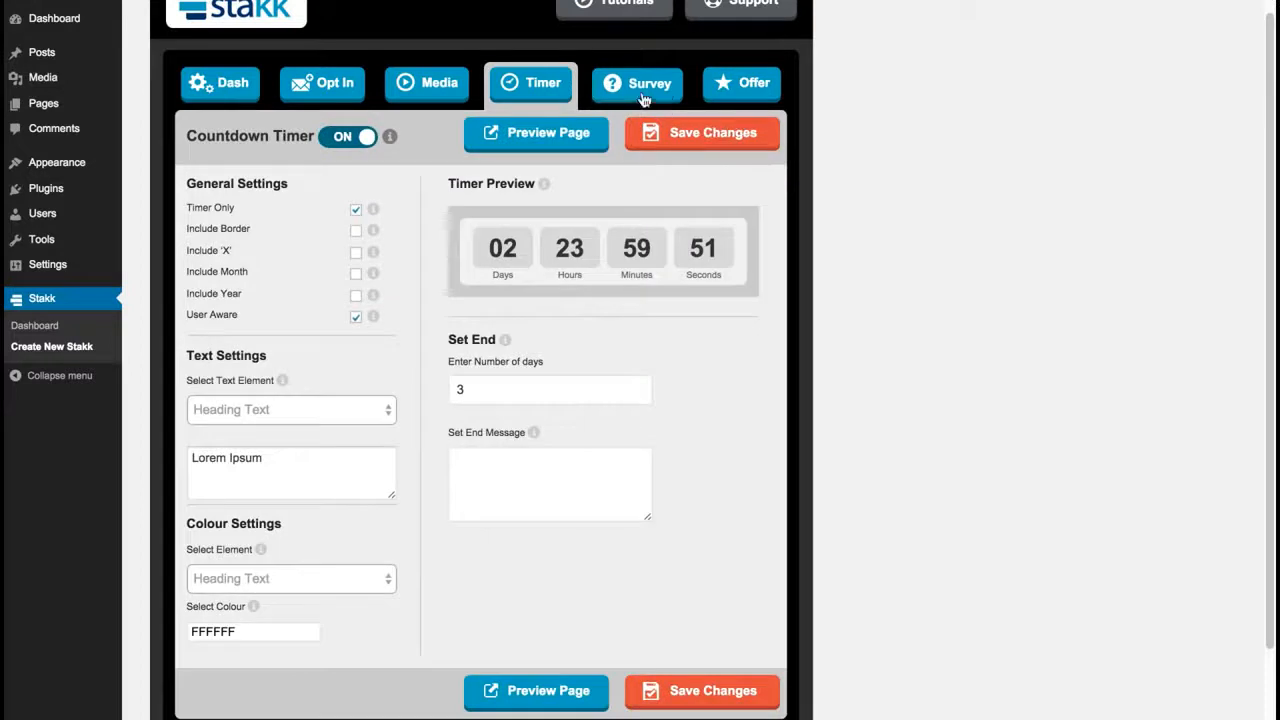
Step: Open the special offer settings and enable Trigger Opt In and Include 'X'
click(645, 95)
click(757, 90)
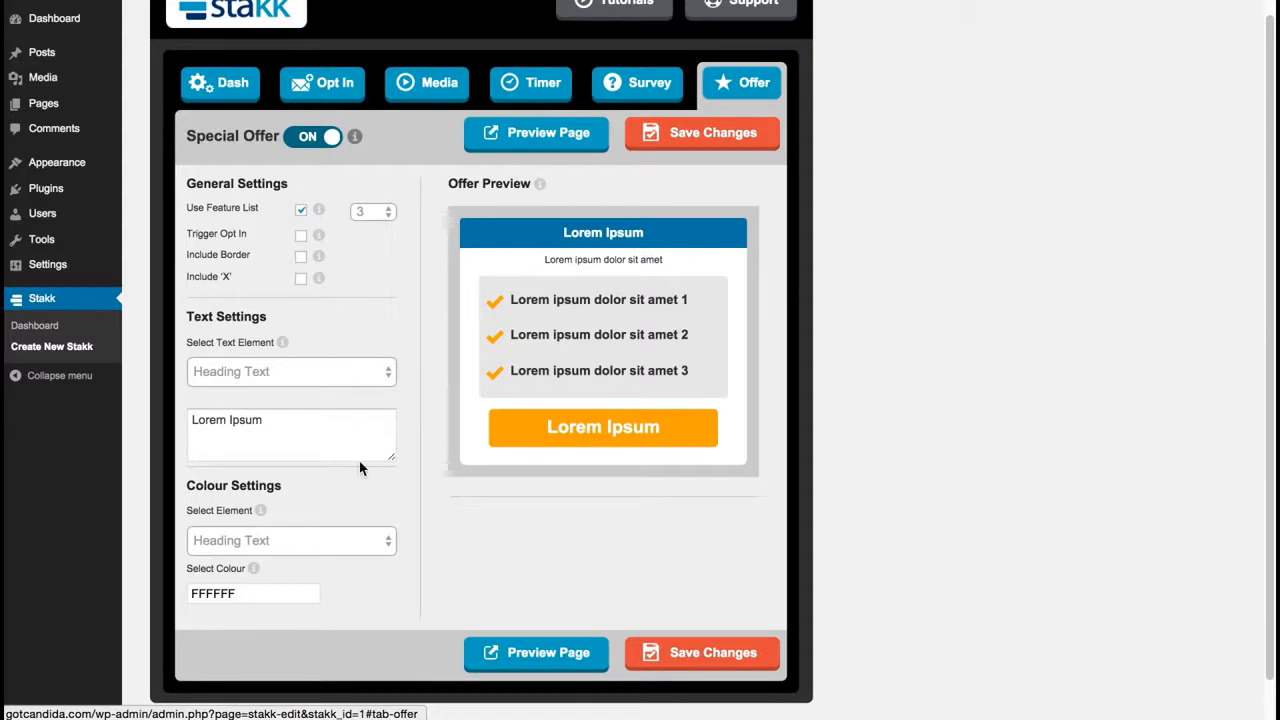
click(380, 212)
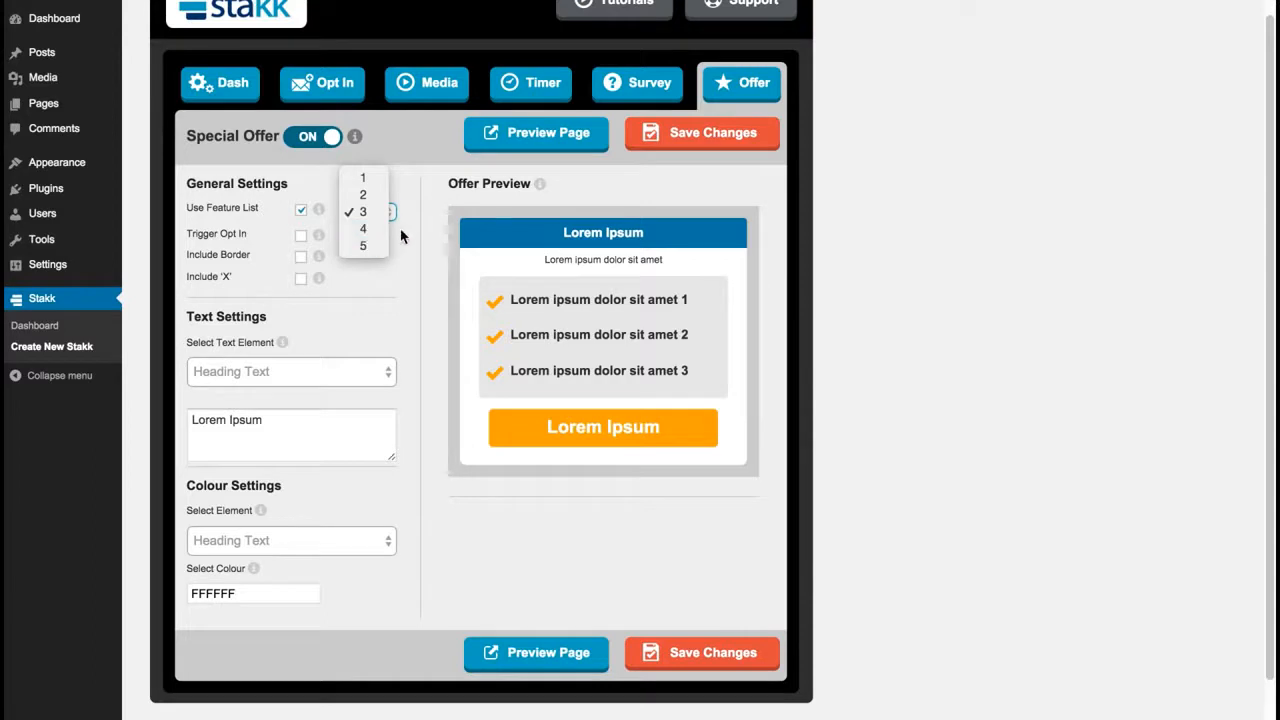
click(380, 213)
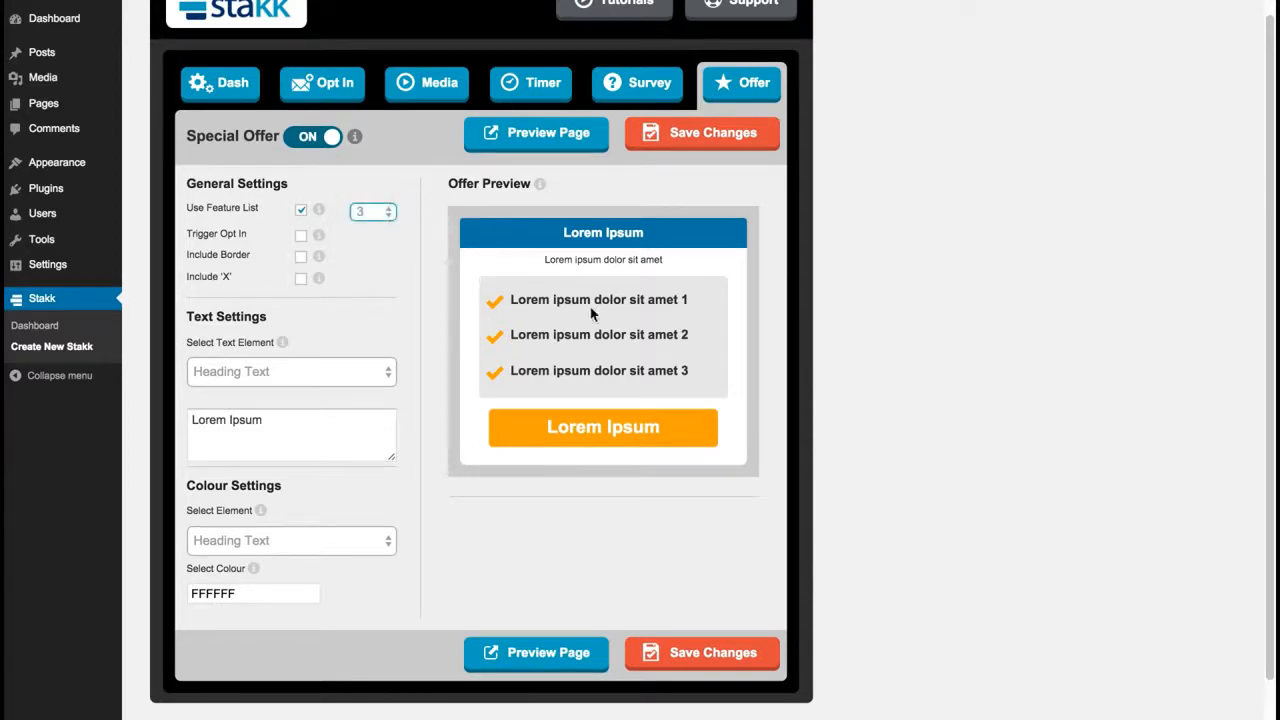
click(422, 252)
click(301, 236)
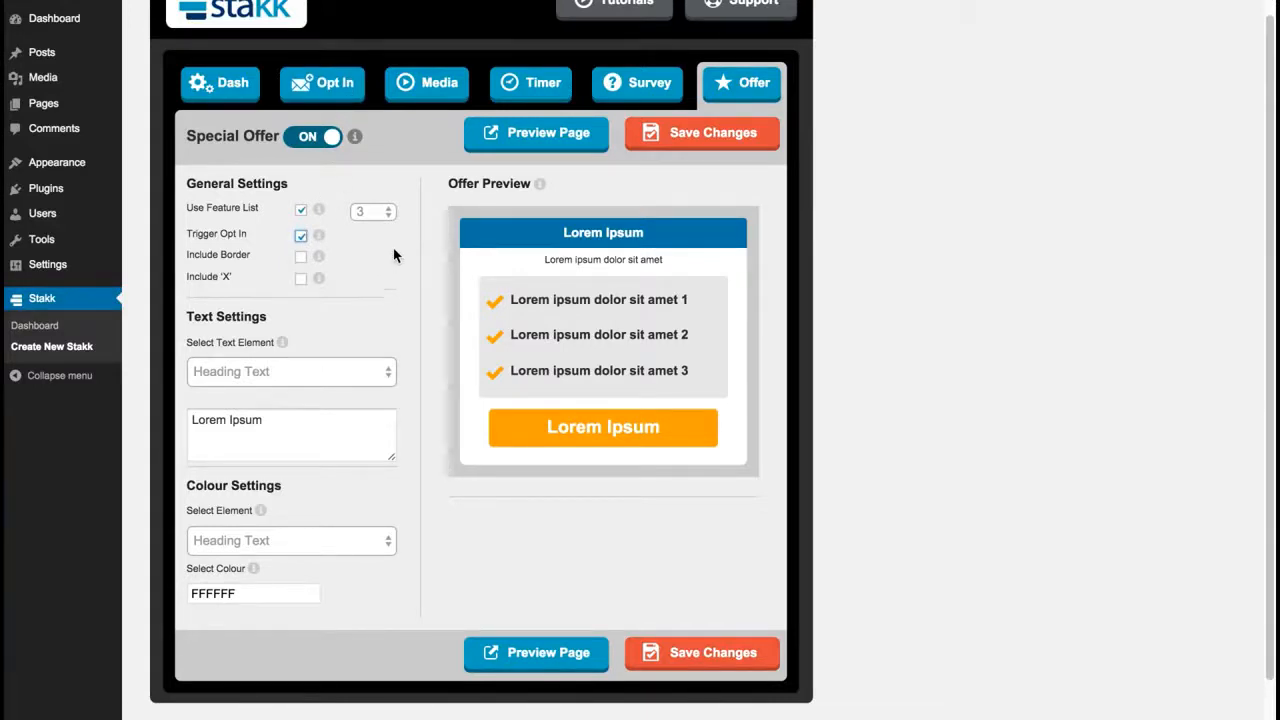
click(302, 280)
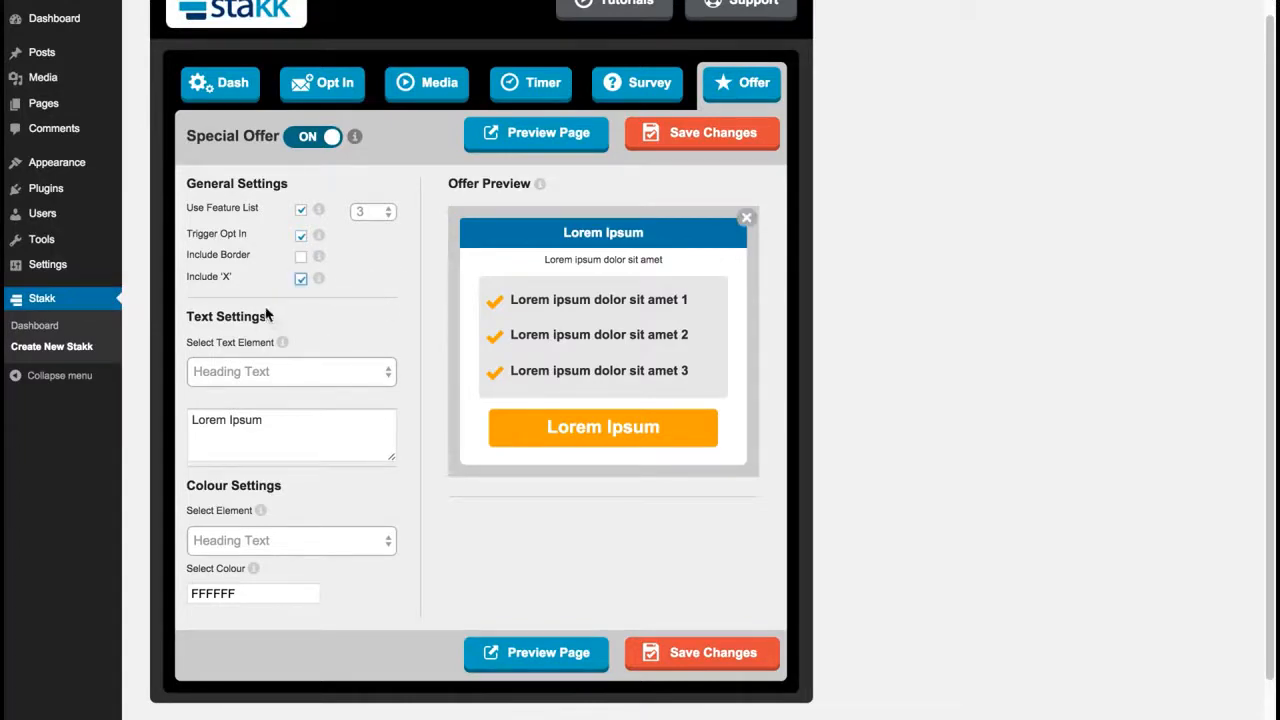
Step: Clear the special offer's subheading text
click(302, 374)
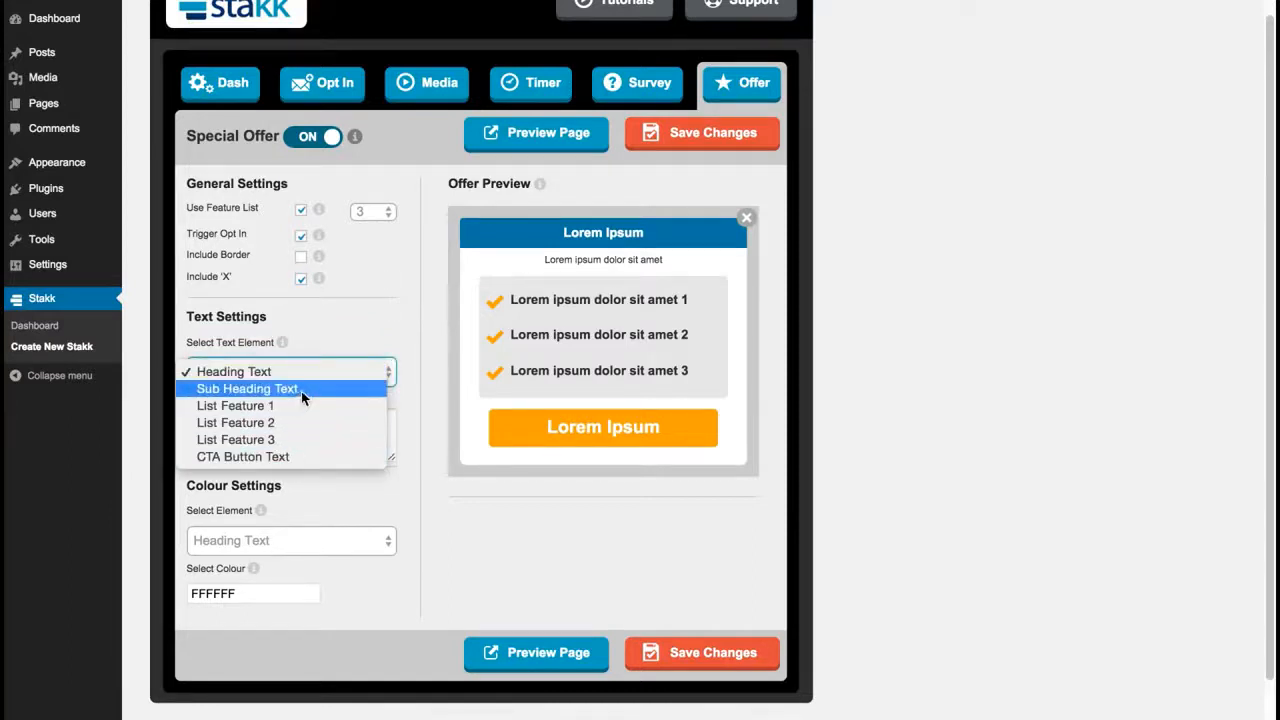
click(373, 330)
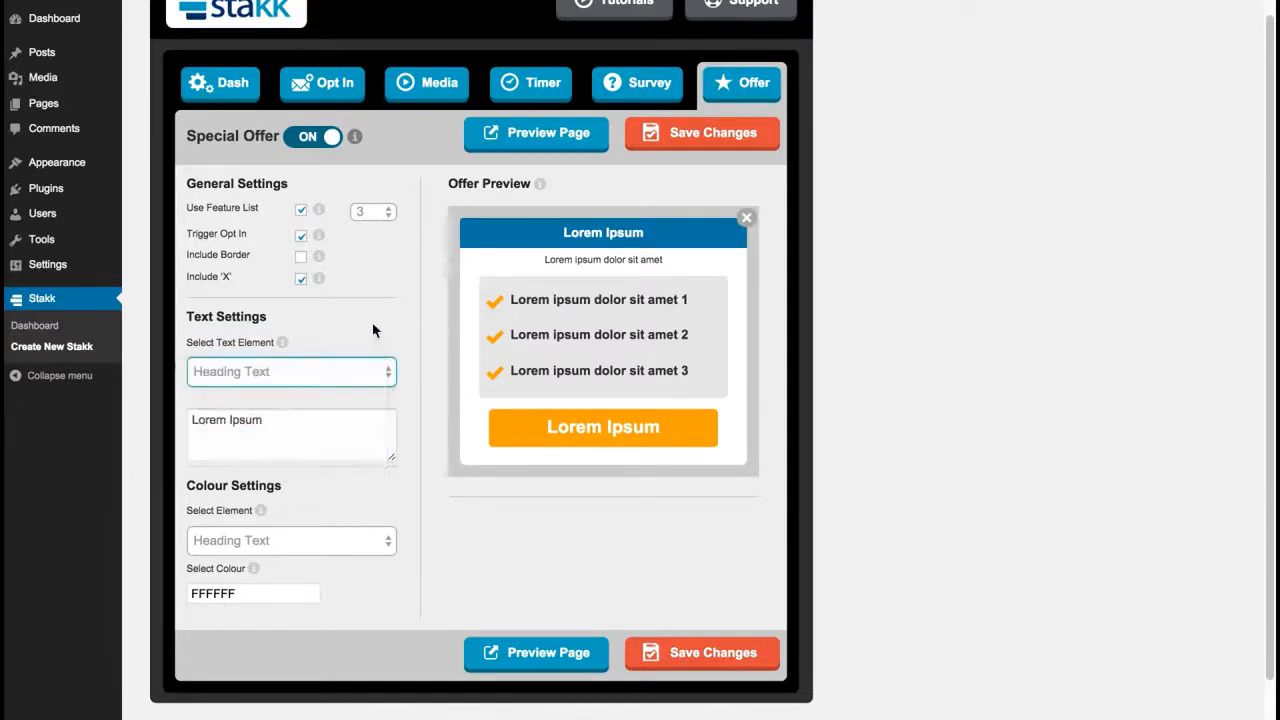
click(302, 375)
click(298, 388)
click(348, 419)
key(ctrl+a)
key(BackSpace)
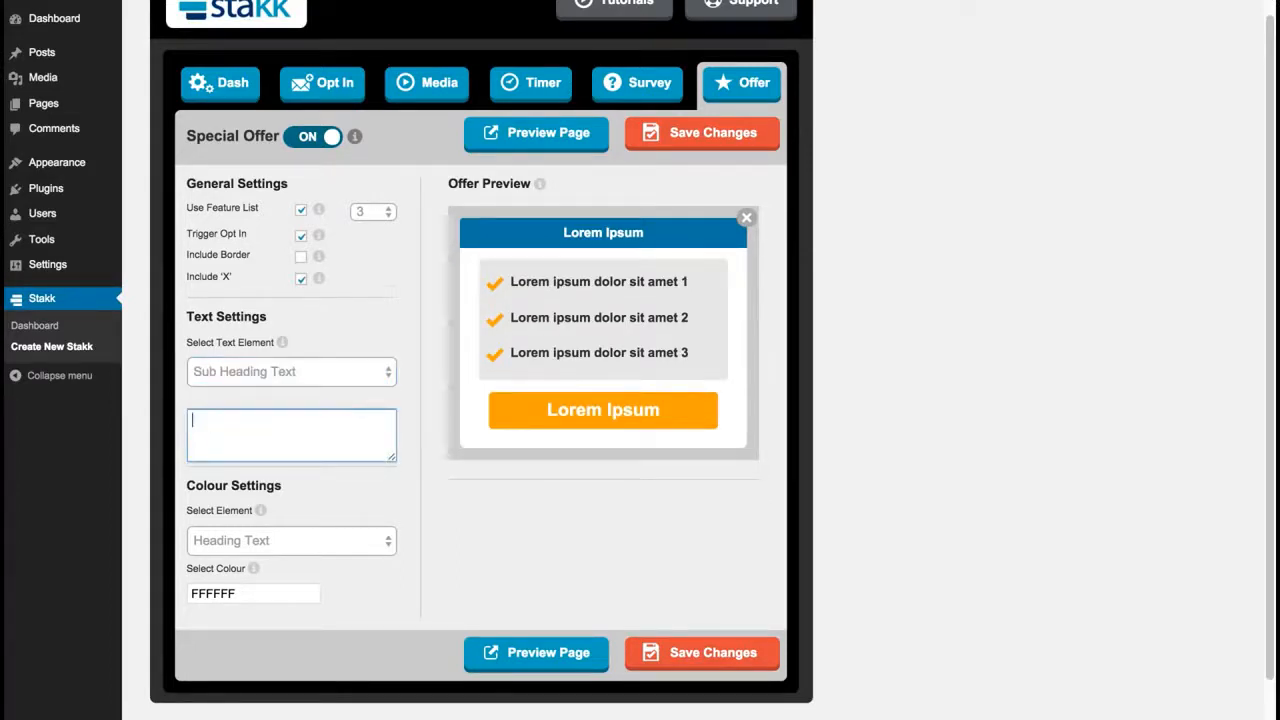
Step: Replace the special offer's CTA button text with "Click Here.."
click(309, 374)
click(300, 439)
drag(289, 431, 183, 409)
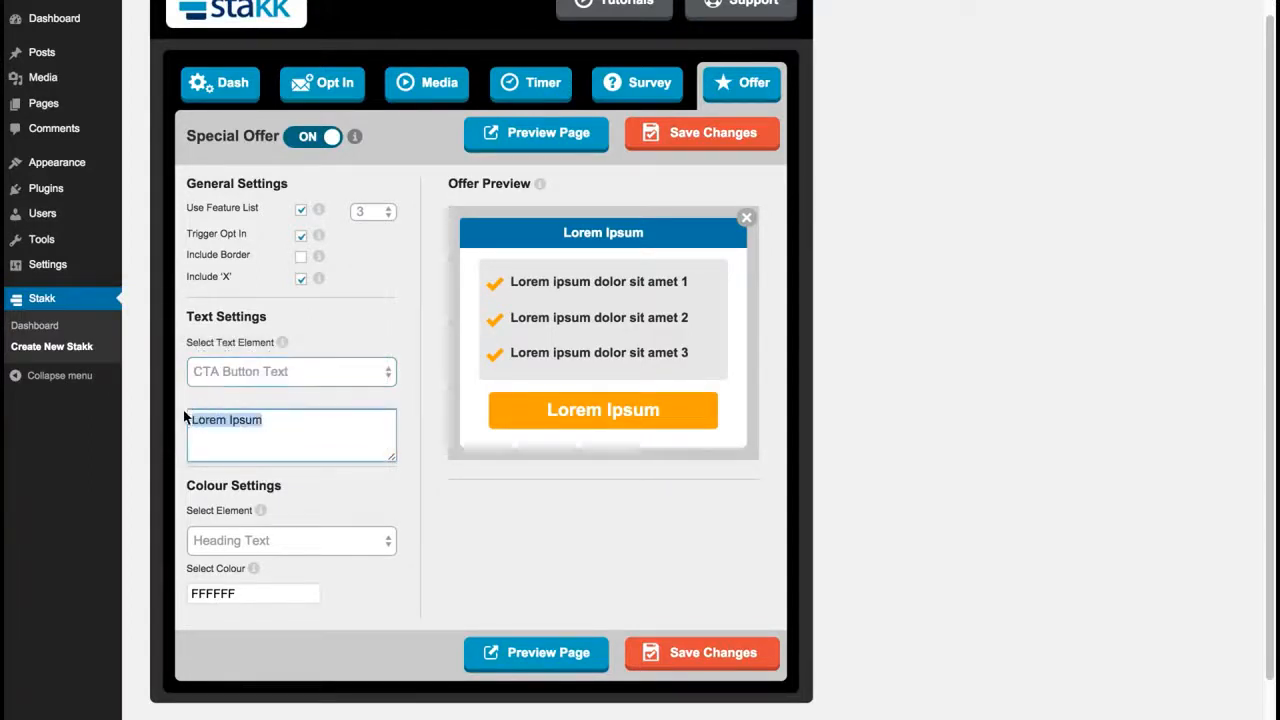
text(Click h)
key(BackSpace)
text(Here..)
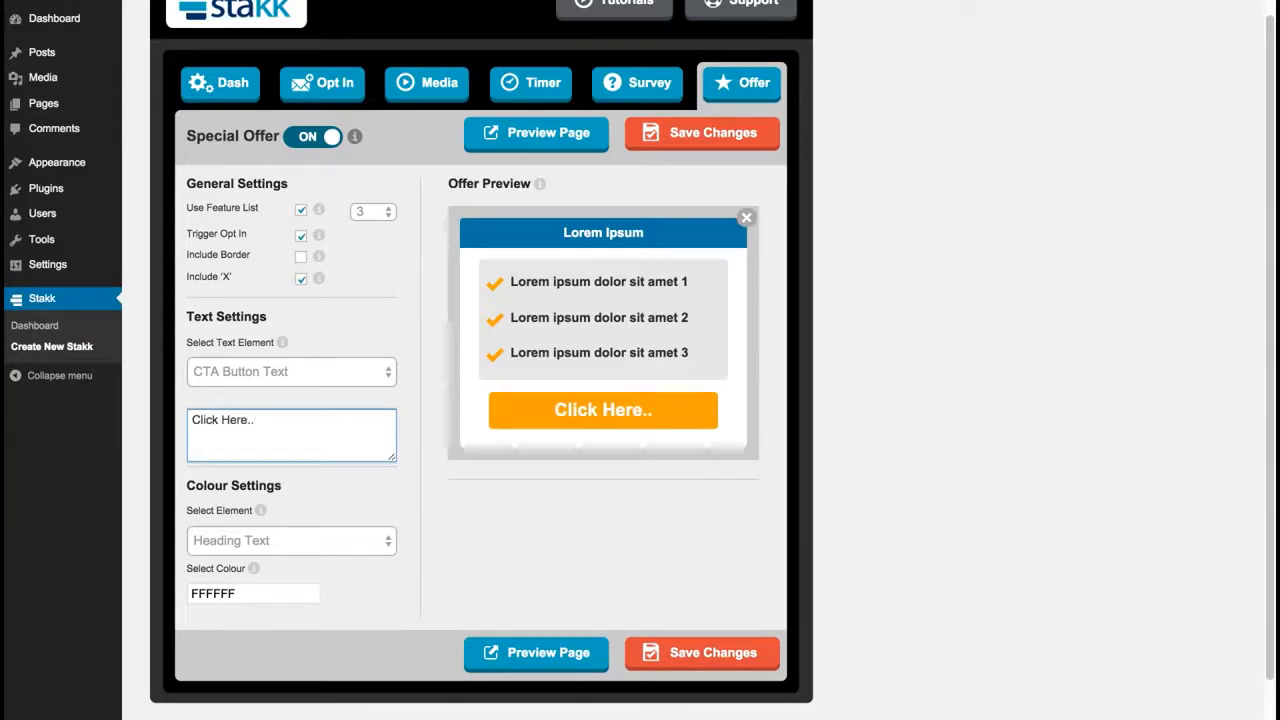
click(416, 337)
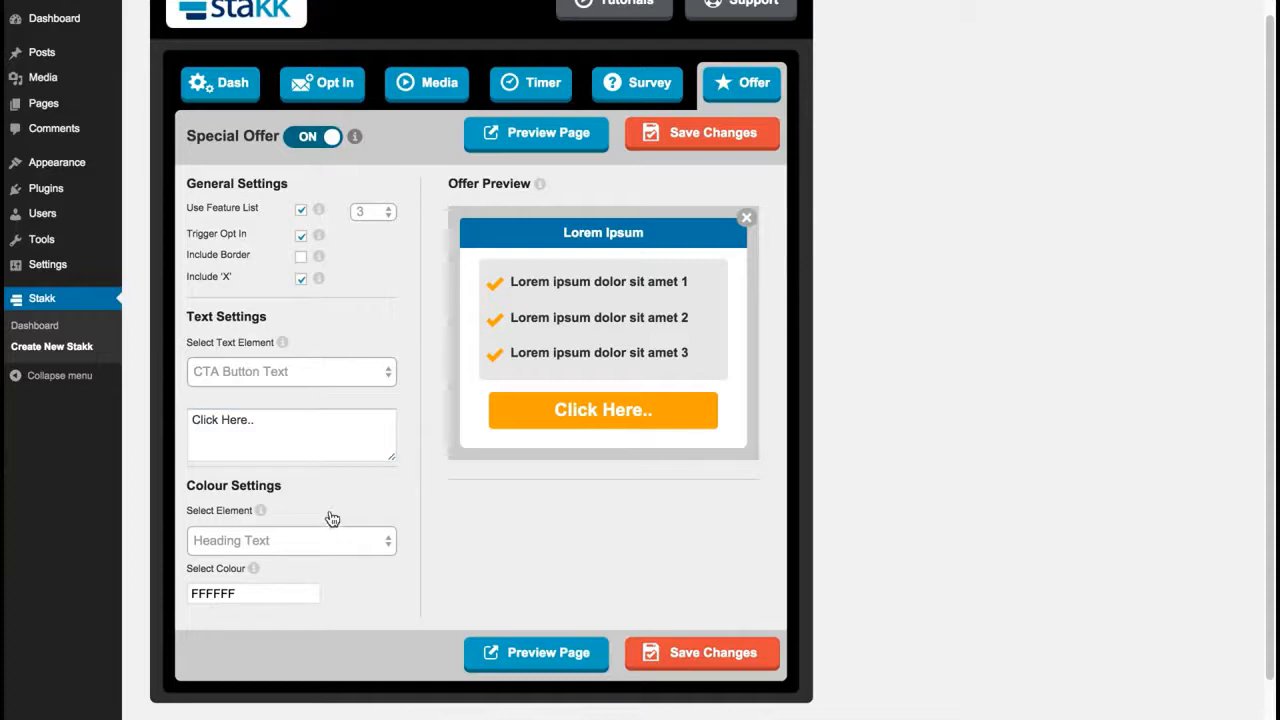
Step: Set the special offer's heading background color to dark blue 004059
click(293, 540)
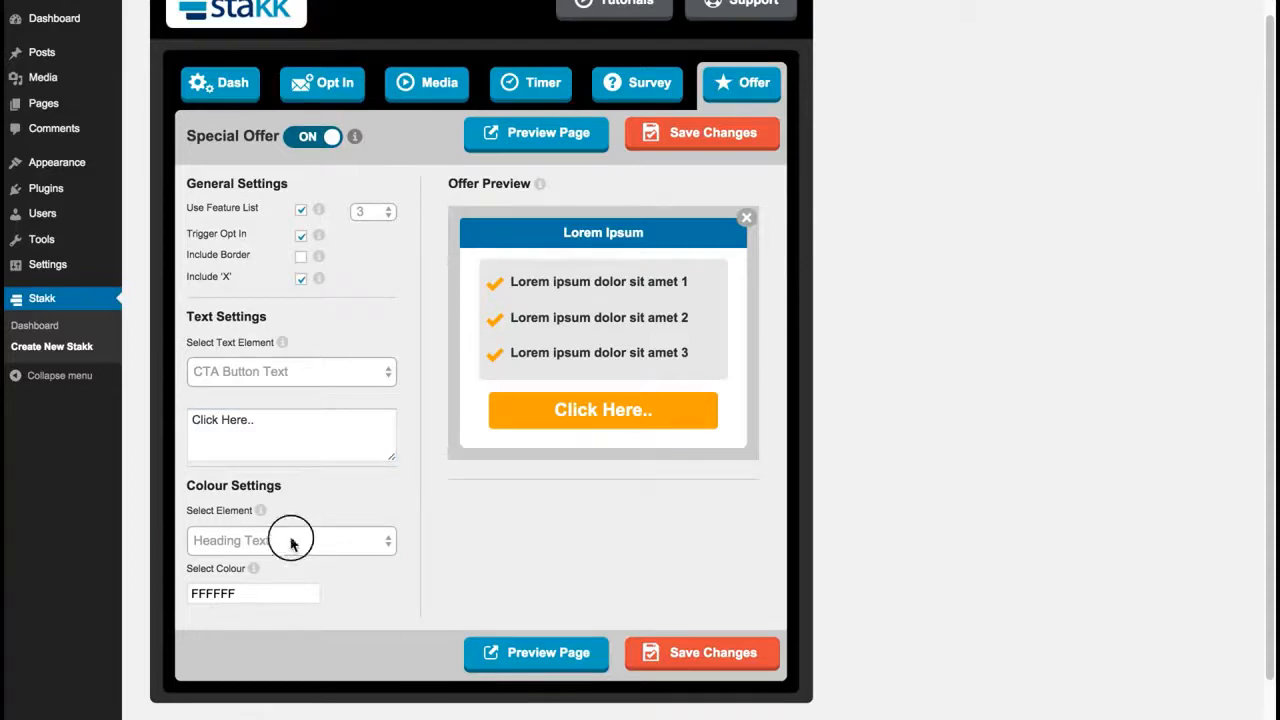
click(287, 557)
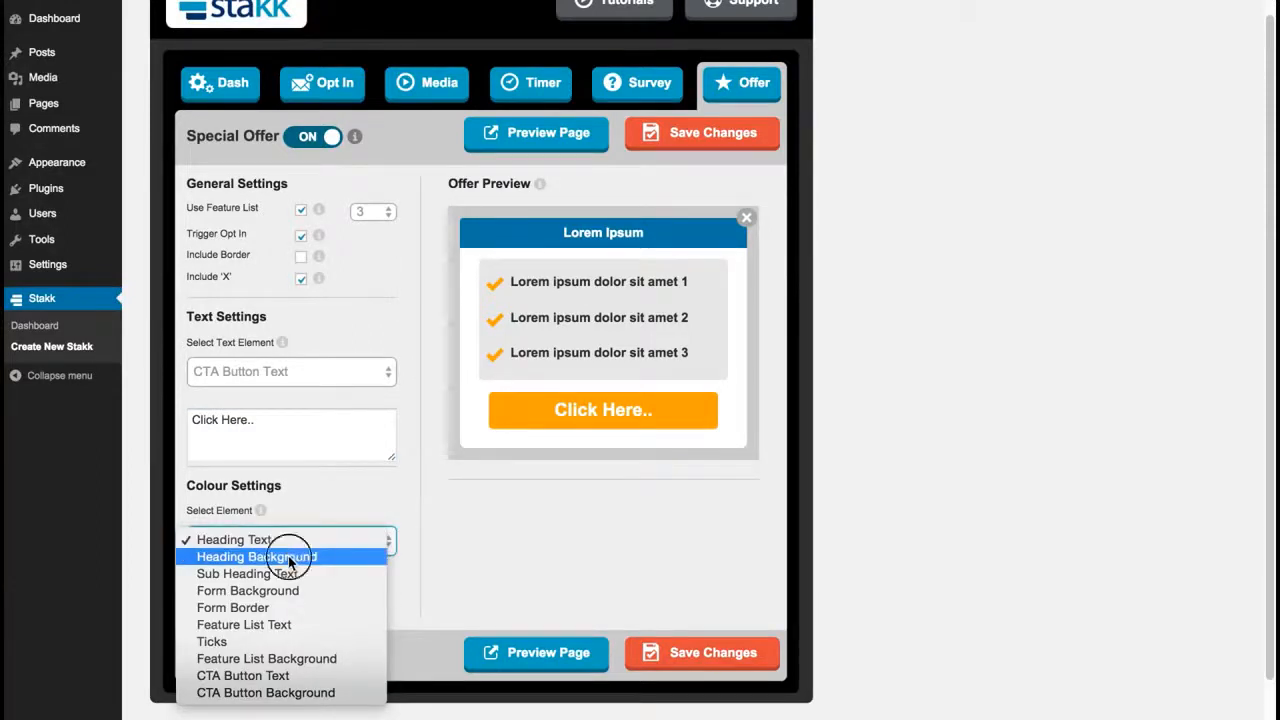
click(265, 609)
drag(343, 660, 342, 686)
click(338, 598)
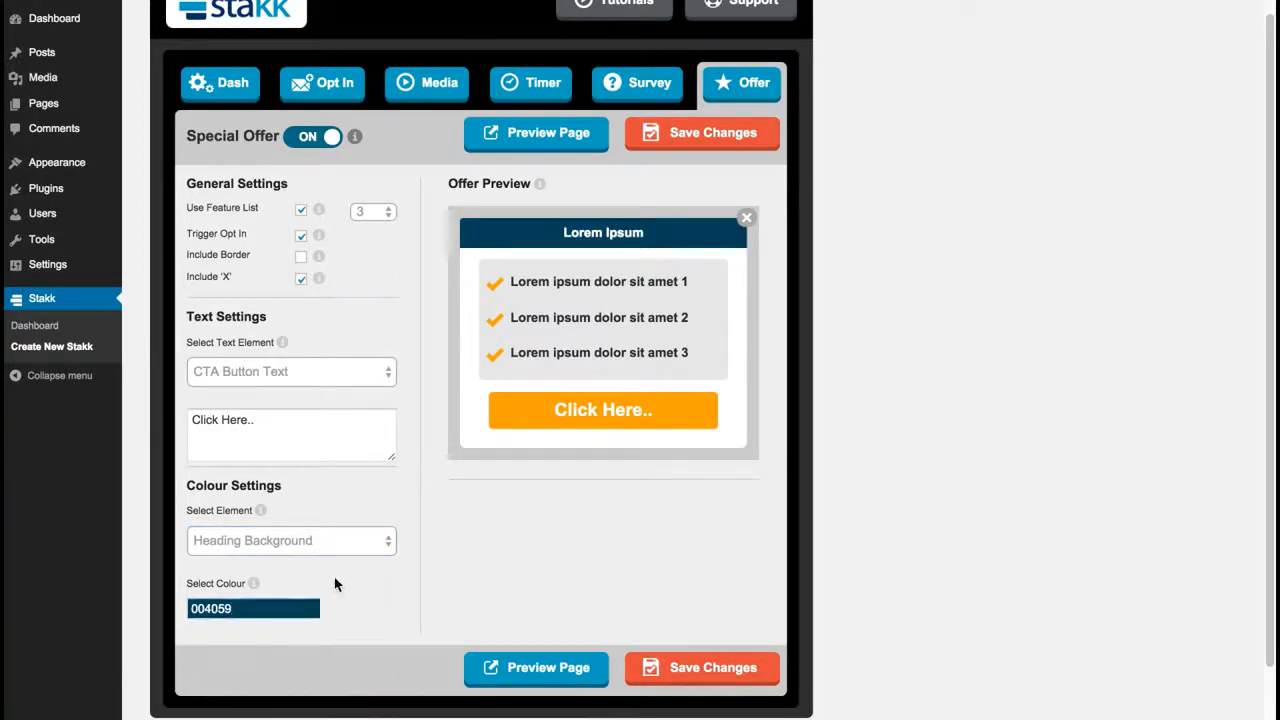
Step: Set the special offer's form background color to dark gray 303030 and save the changes
click(320, 548)
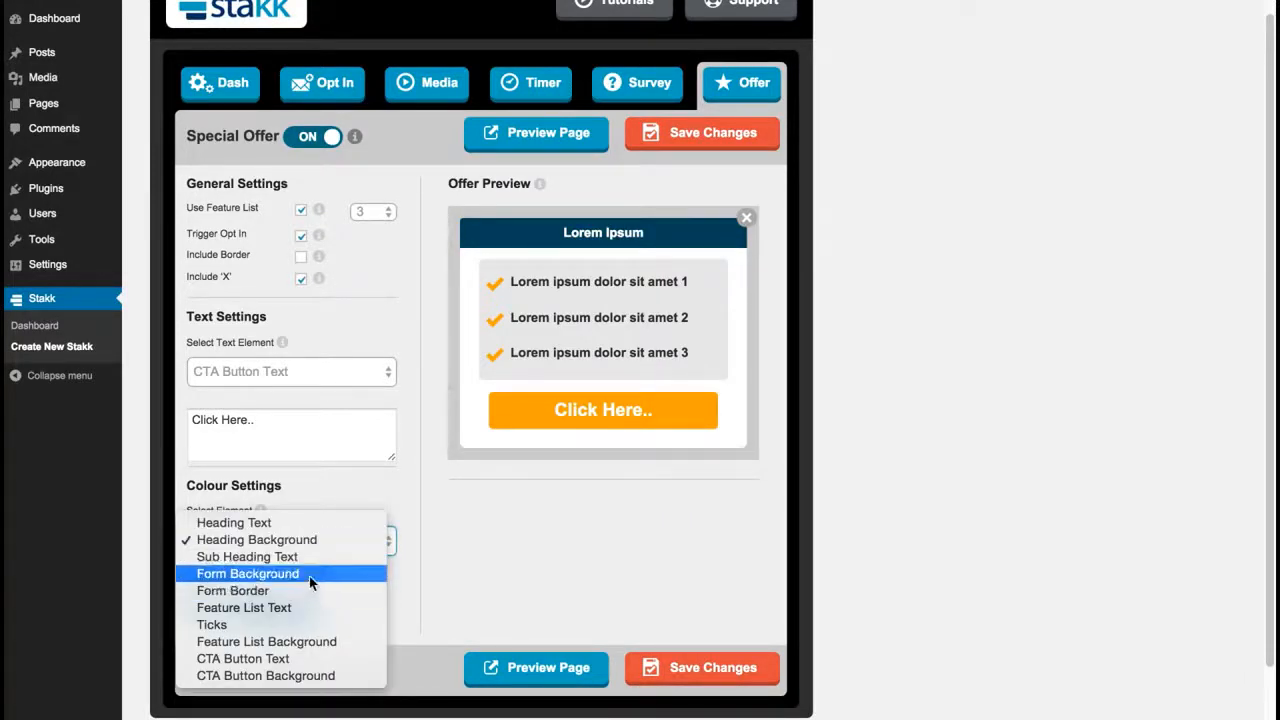
click(309, 576)
click(281, 608)
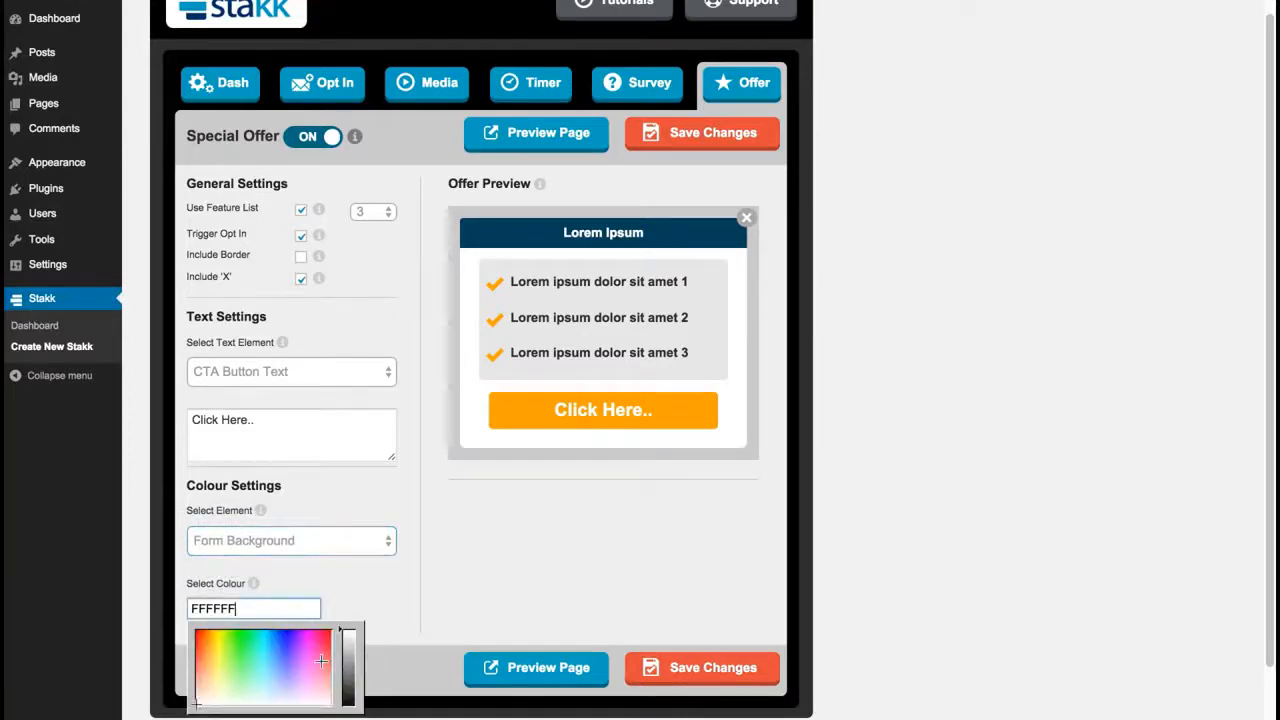
click(348, 690)
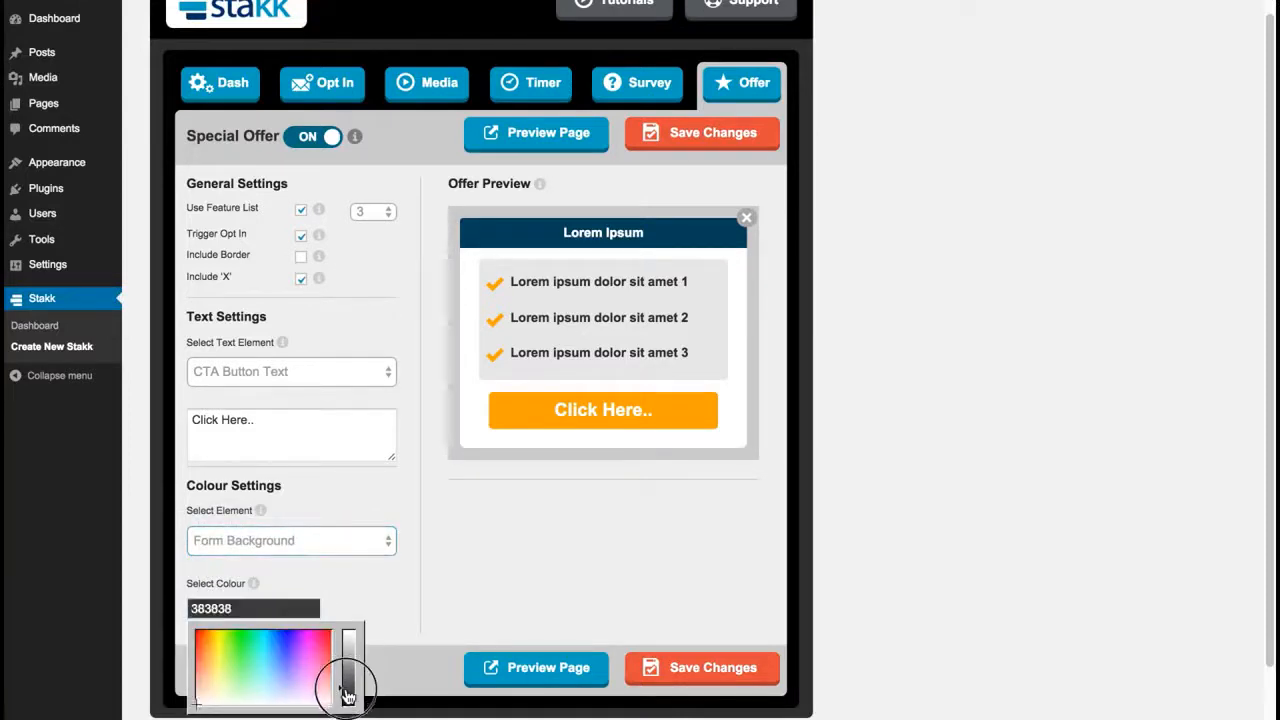
click(384, 583)
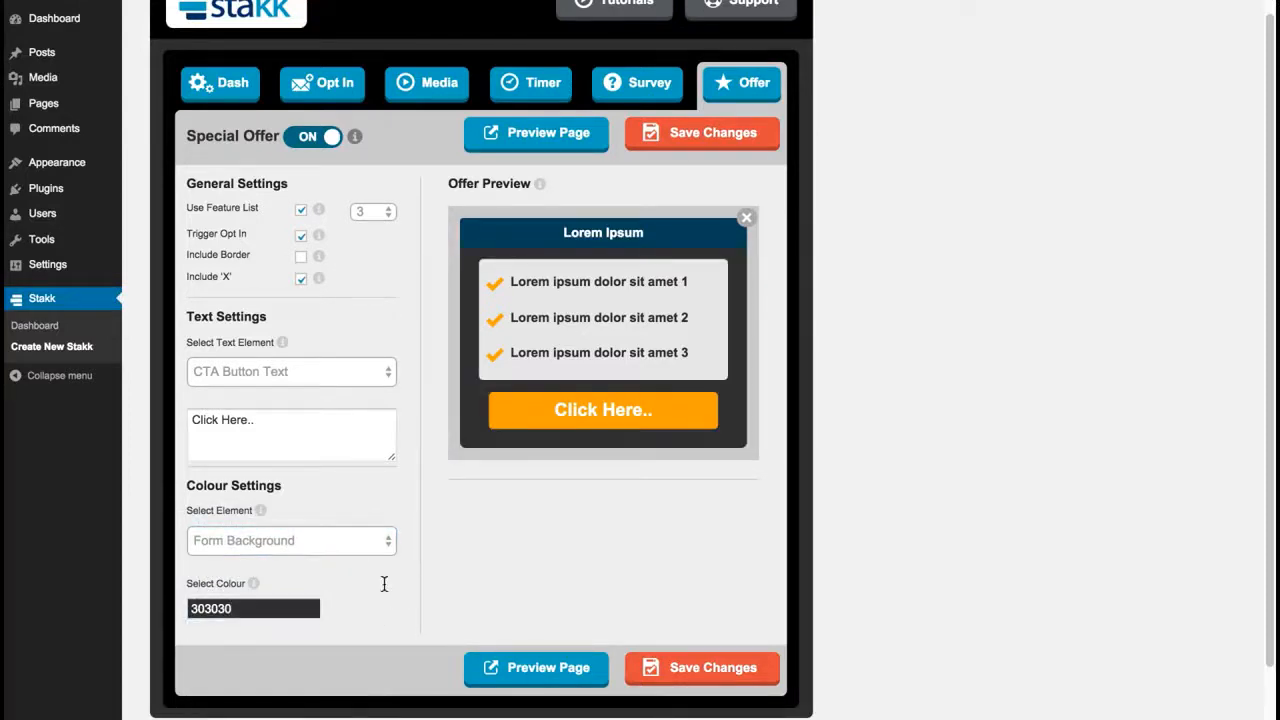
click(733, 669)
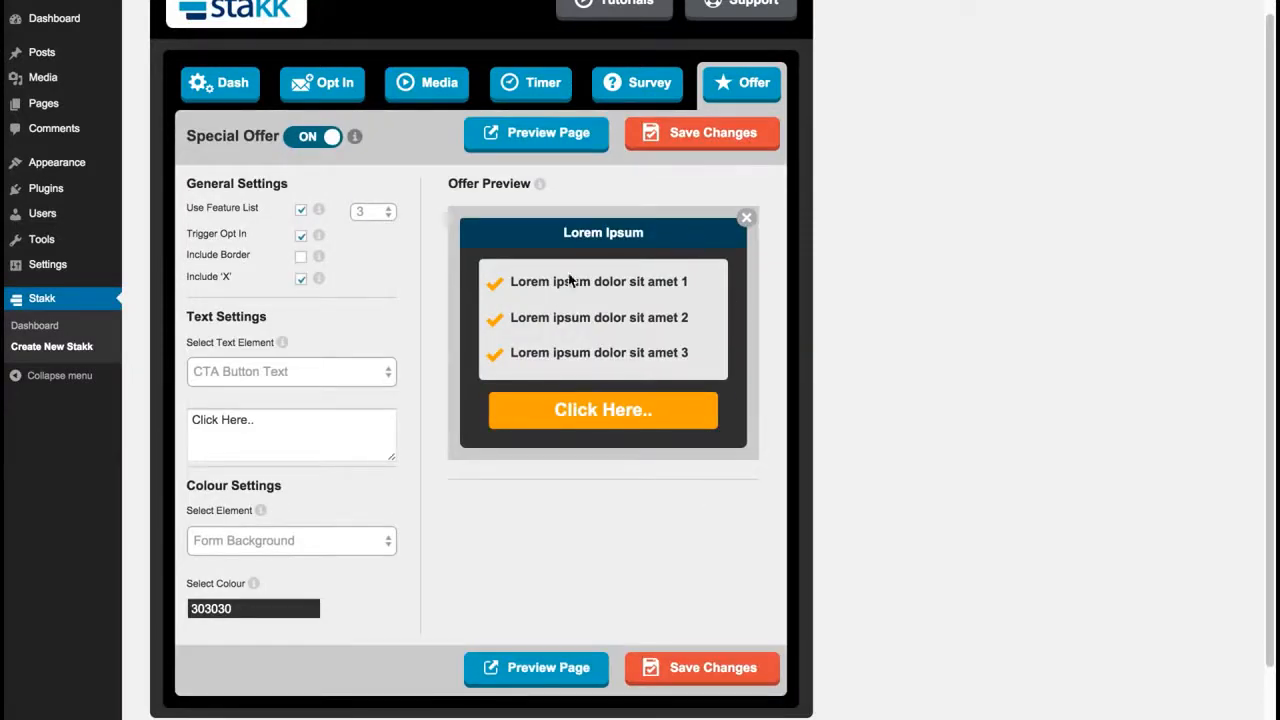
Step: Look over the email opt-in settings, including the option to use your own form code
click(329, 86)
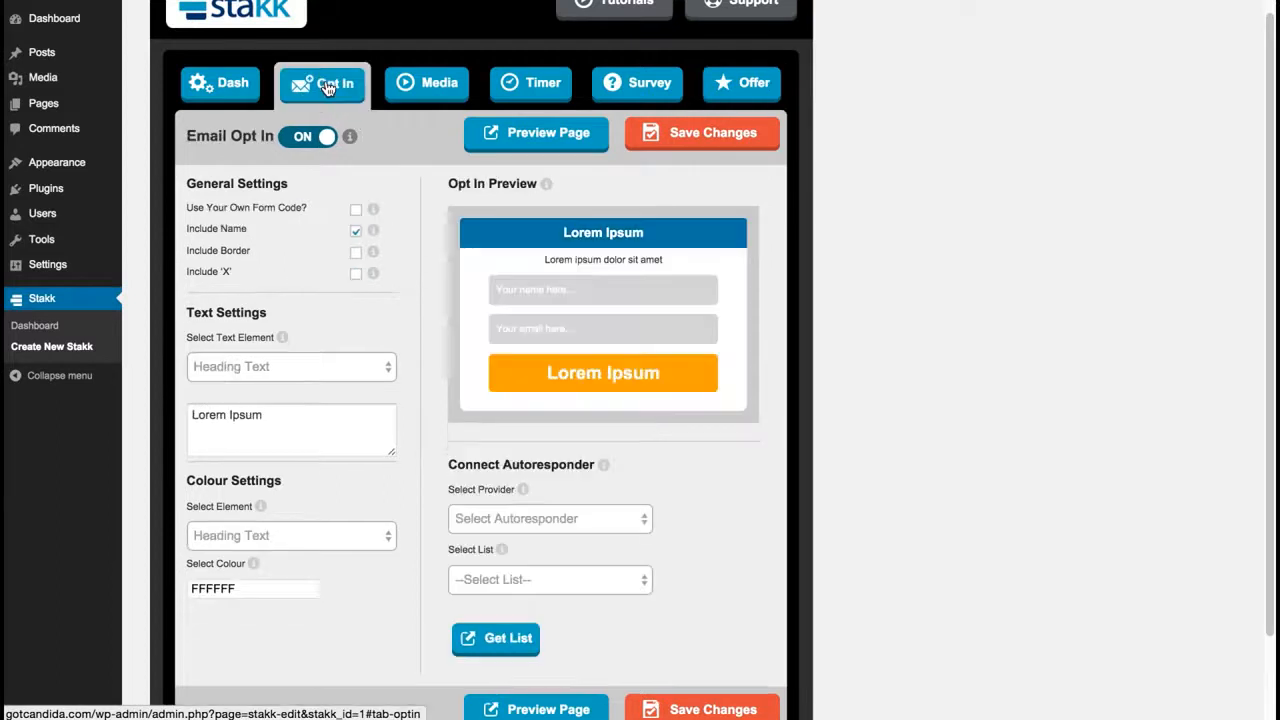
click(357, 213)
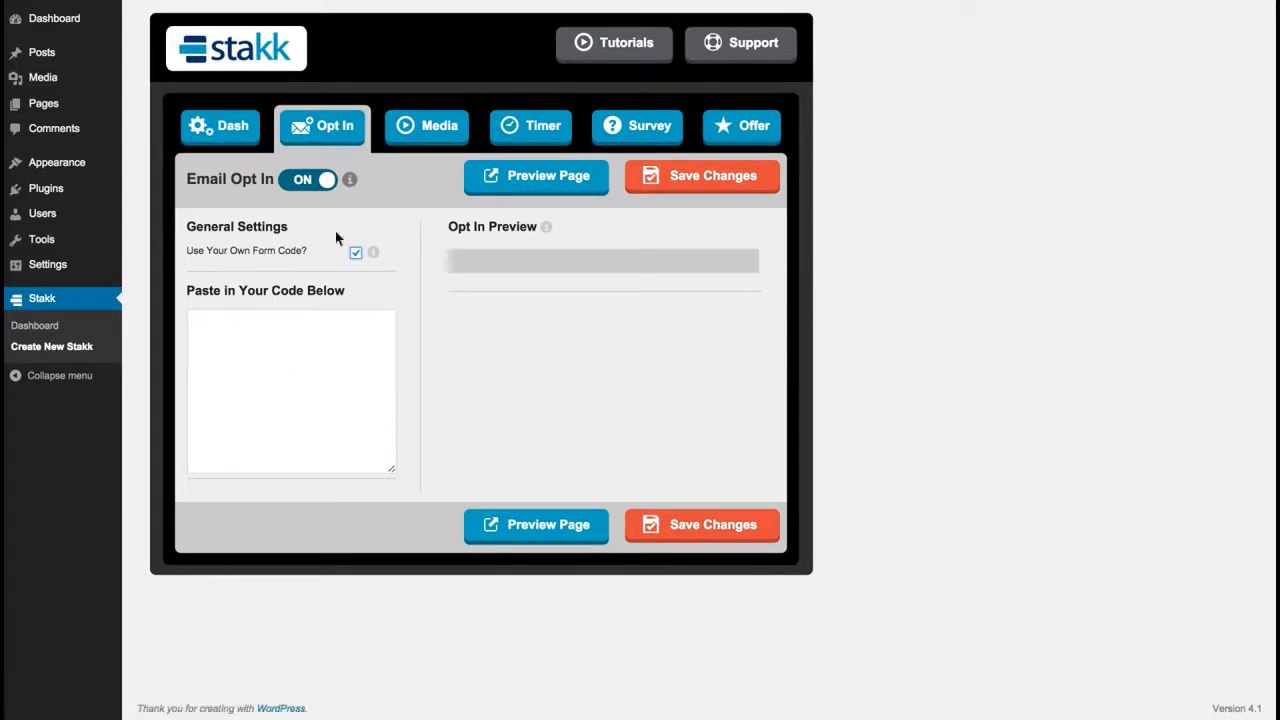
click(356, 253)
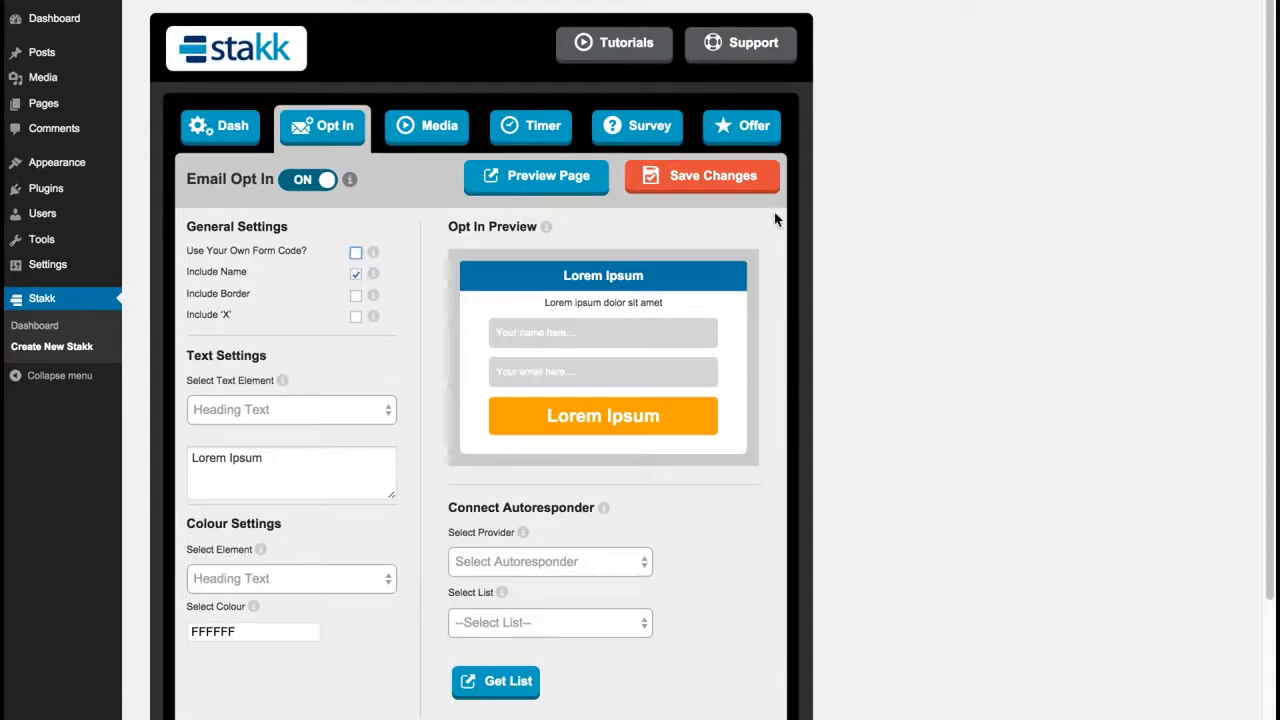
scroll(1250, 229, down, 2)
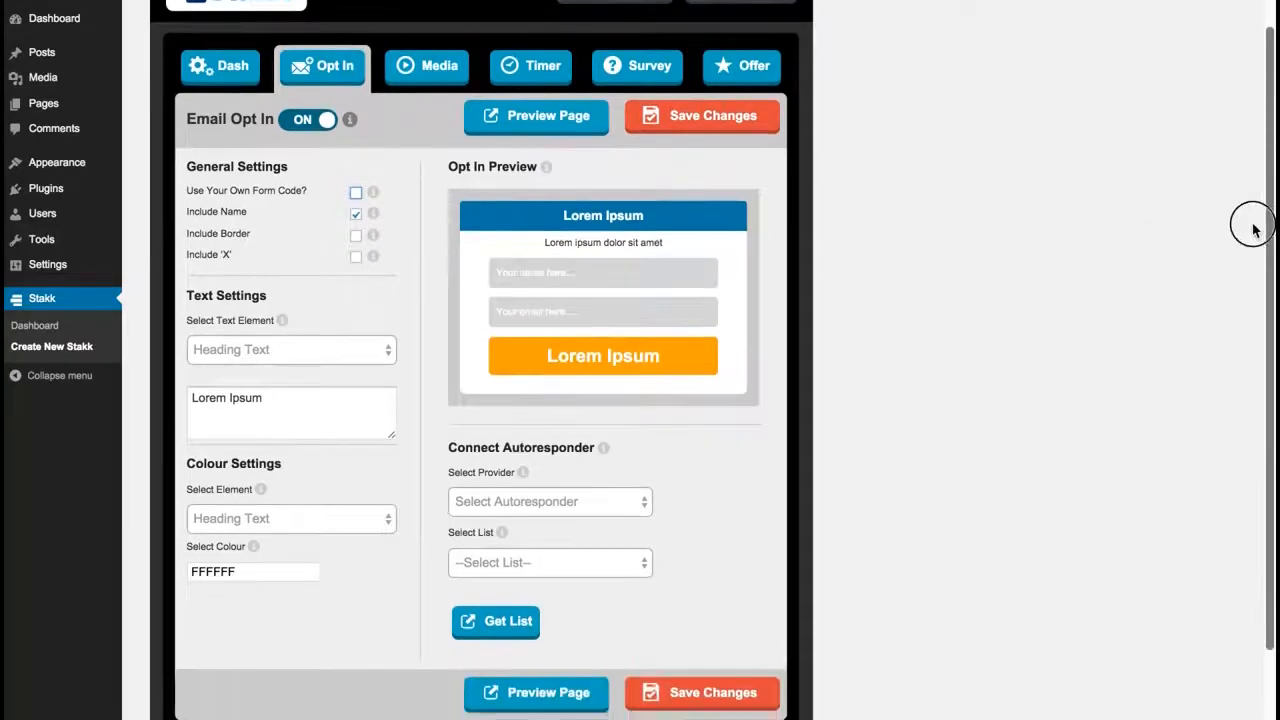
Step: Keep the name field in the email opt-in form and turn on its close 'X'
click(360, 220)
click(361, 222)
click(358, 240)
click(357, 241)
click(357, 241)
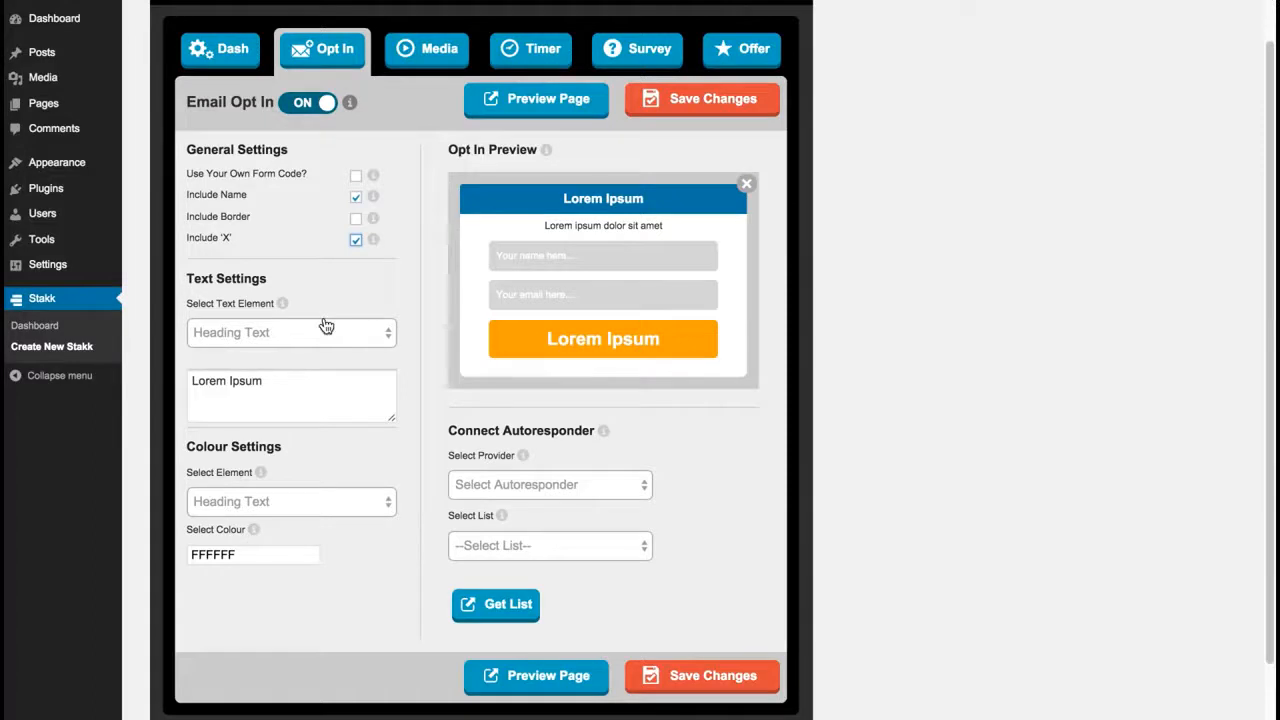
click(437, 49)
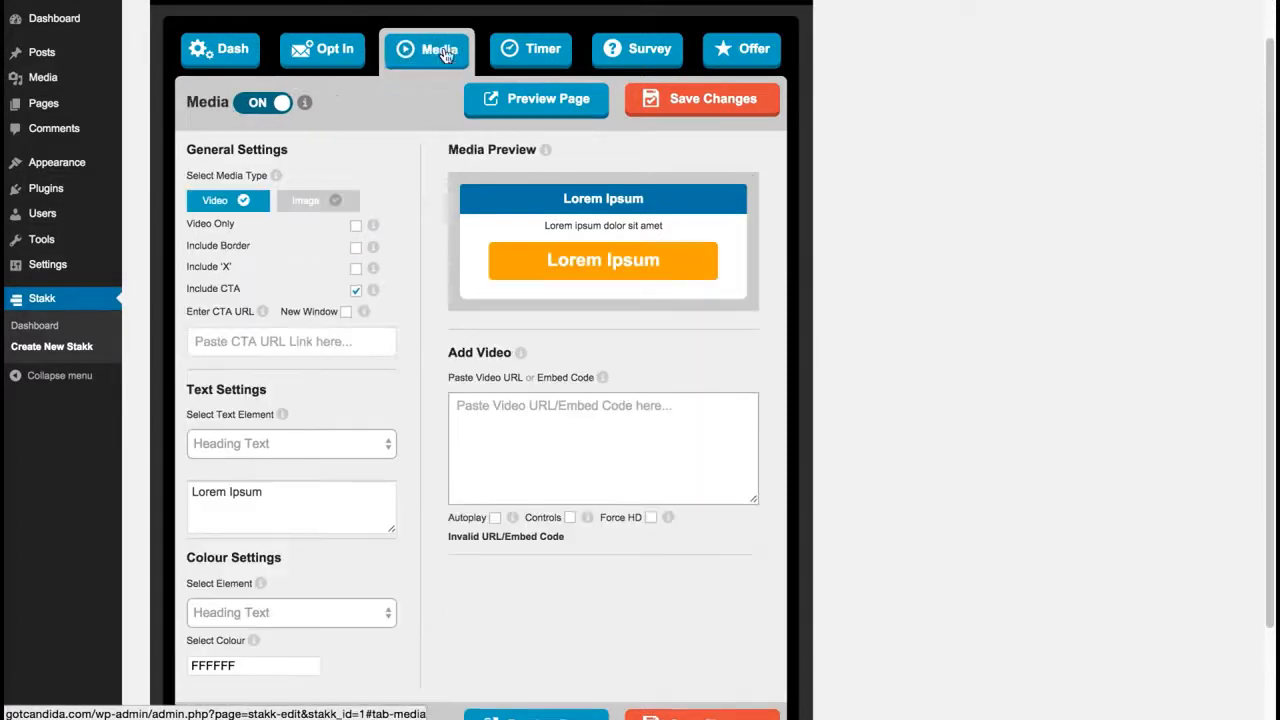
click(500, 52)
click(420, 52)
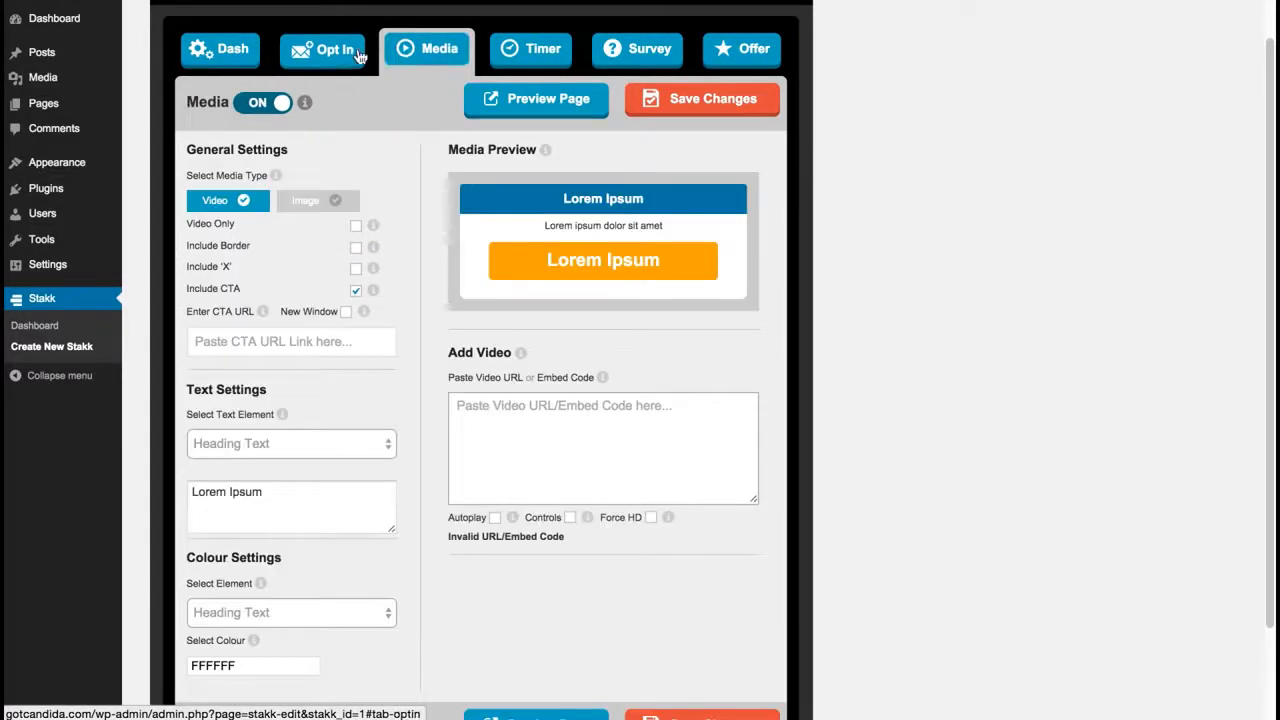
click(328, 54)
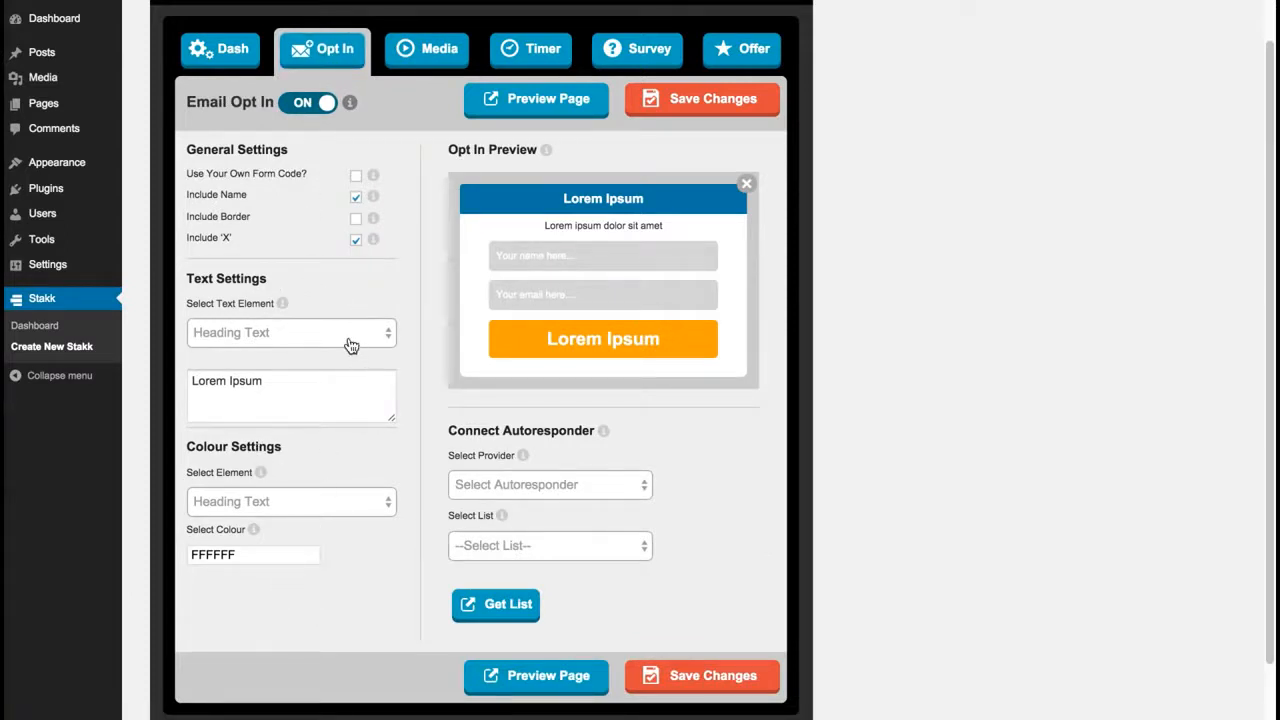
Step: Replace the email opt-in's button text with "Get Instant Access!"
click(310, 338)
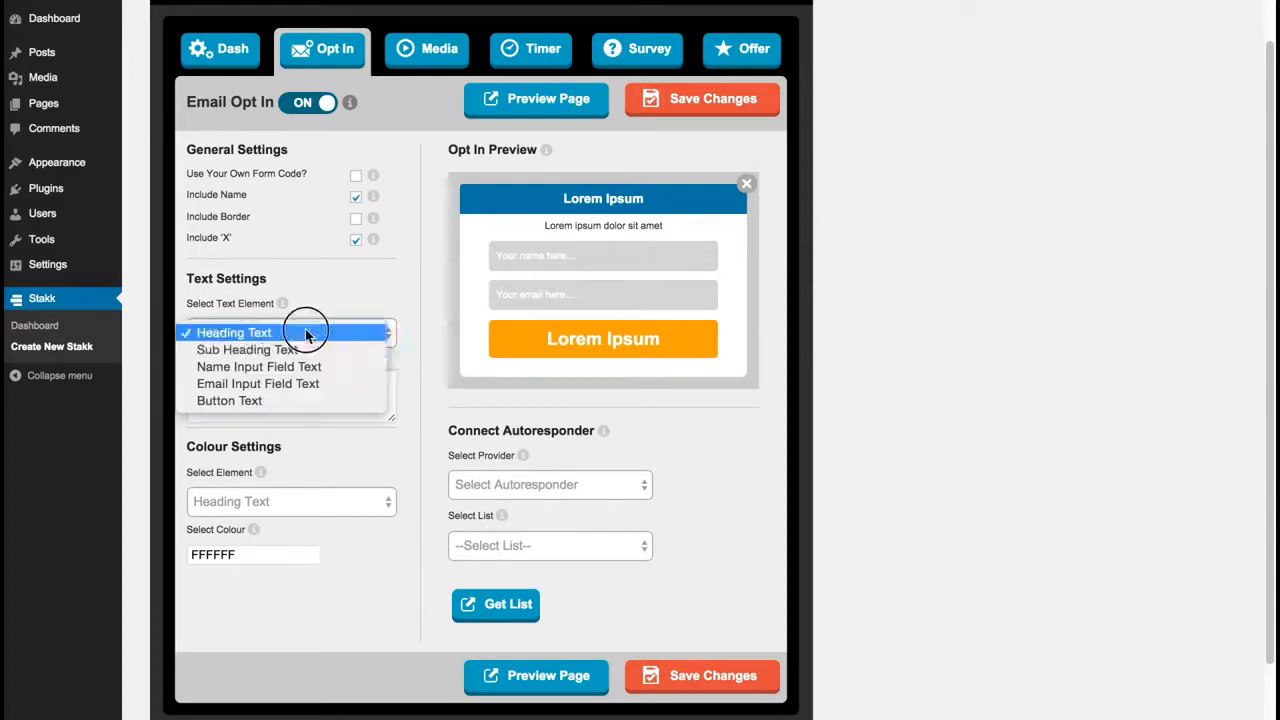
click(286, 401)
drag(277, 381, 167, 385)
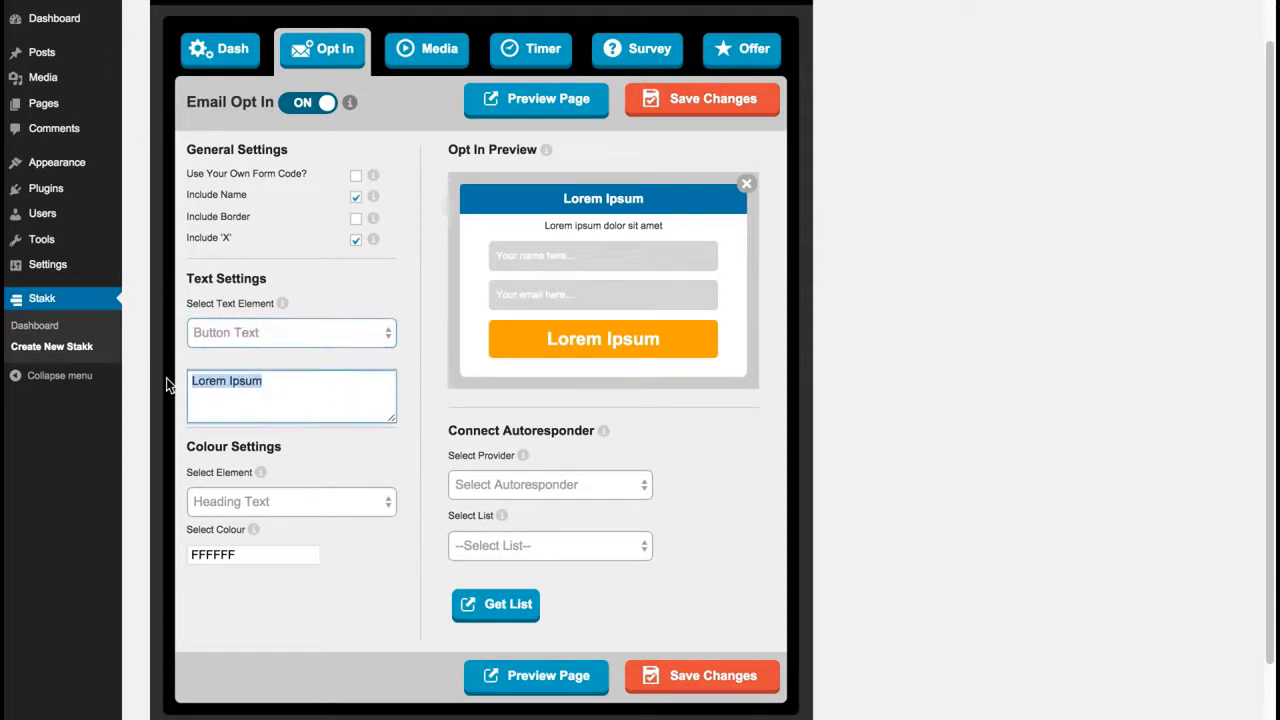
text(Get Inst)
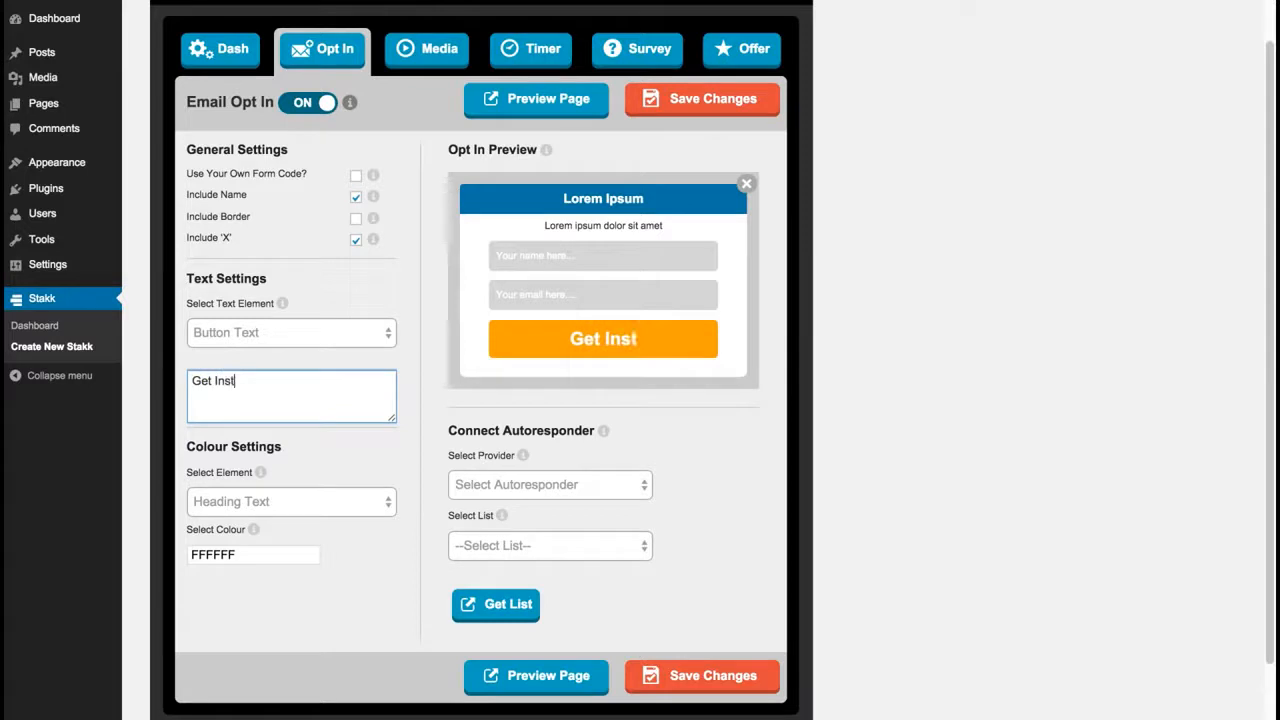
text(ant Access!)
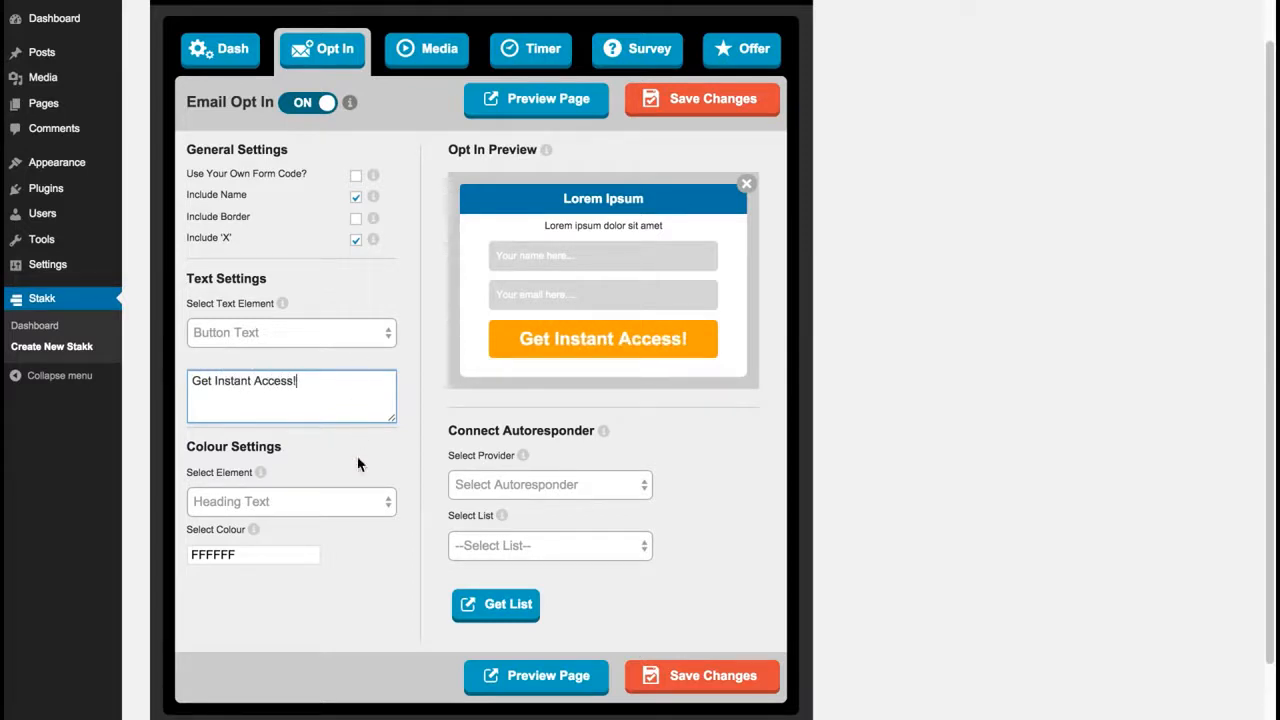
Step: Set the email opt-in's heading background color to very dark blue 002838
click(299, 502)
click(288, 519)
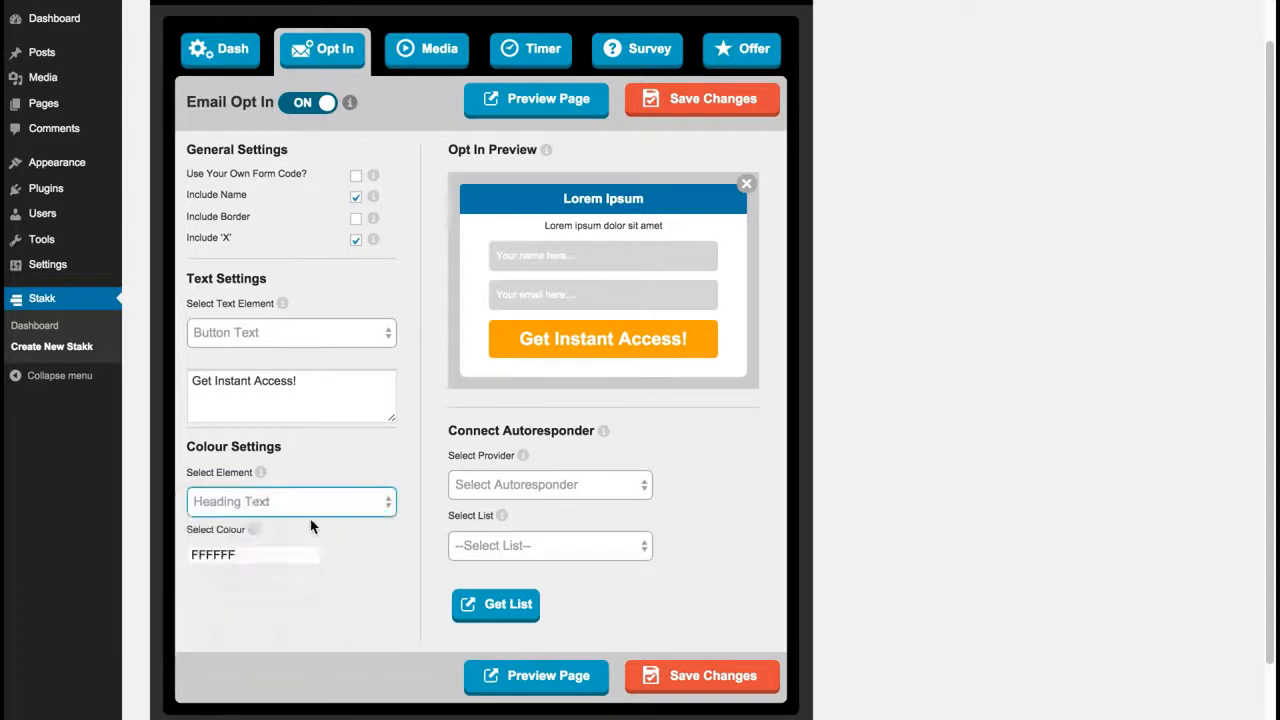
click(292, 569)
drag(349, 609, 343, 650)
click(339, 566)
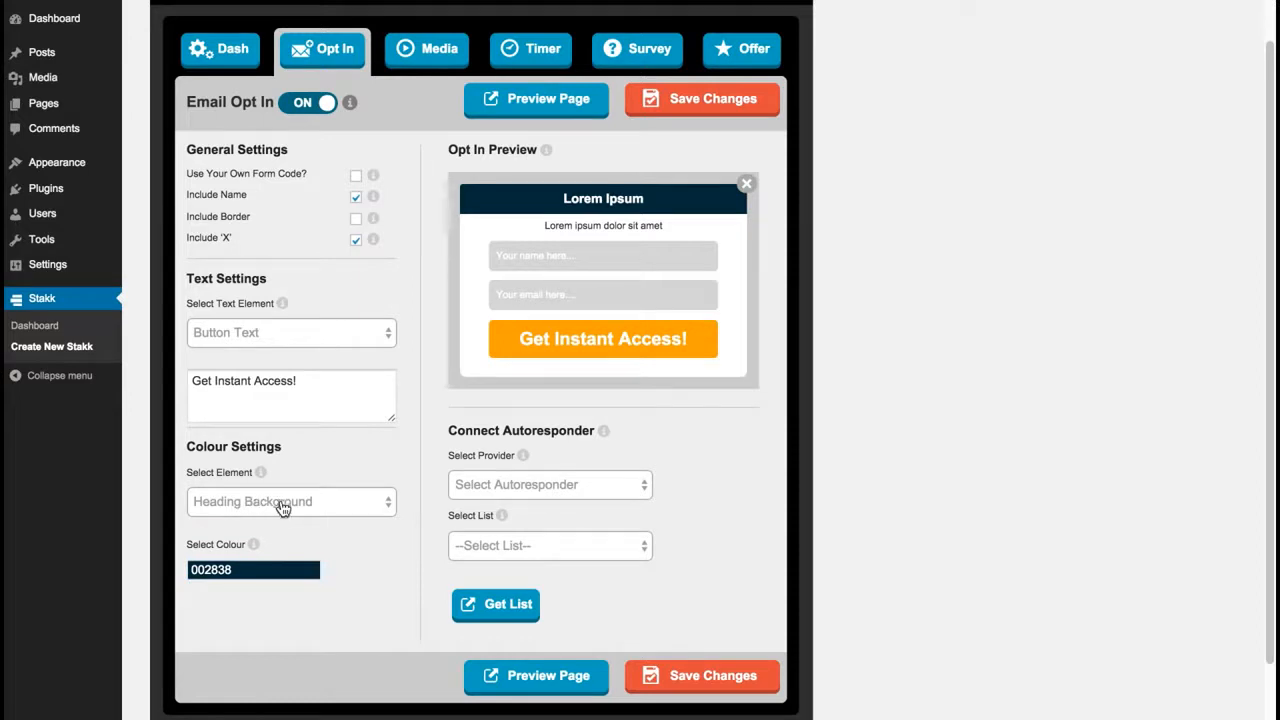
Step: Set the email opt-in's form background color to dark gray 3D3D3D
click(283, 508)
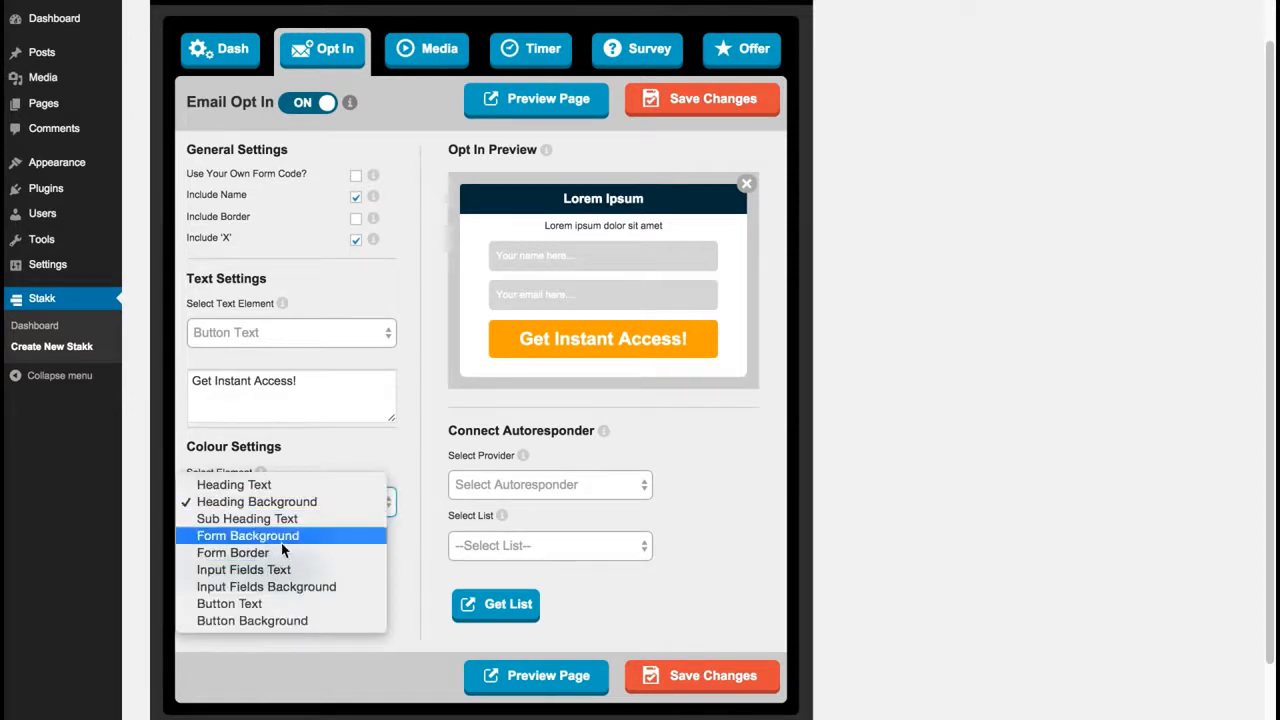
click(248, 536)
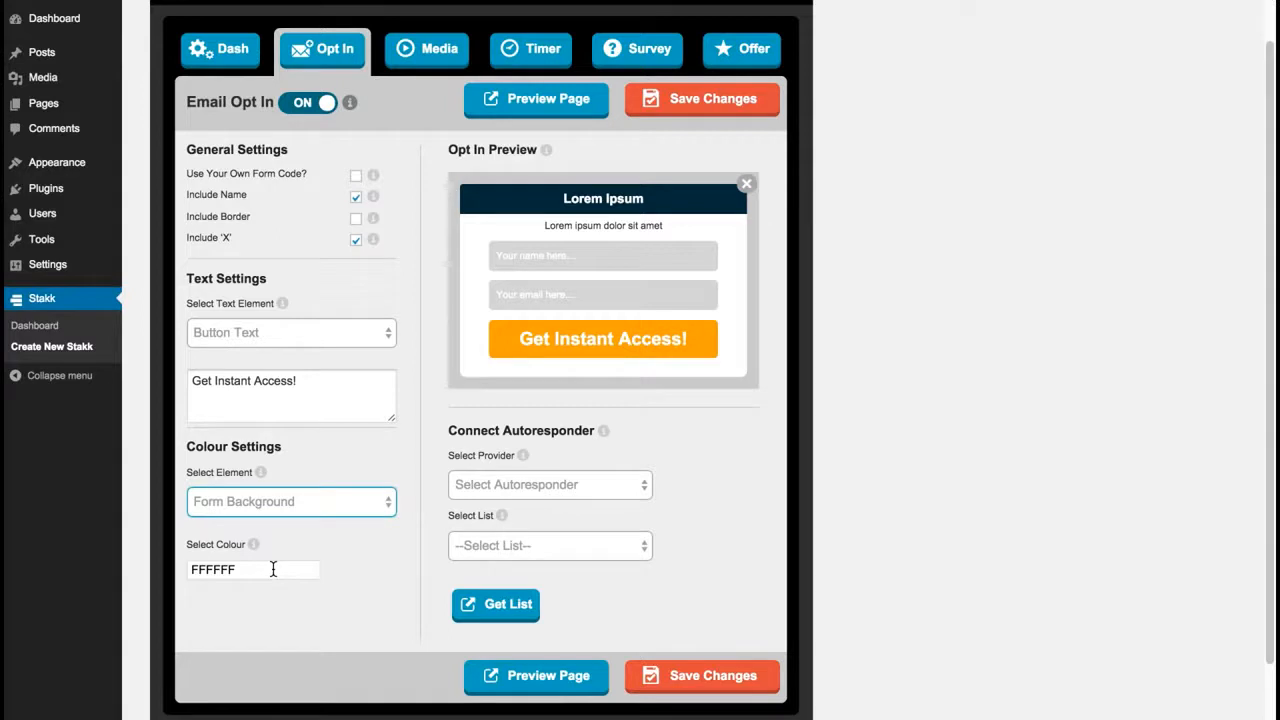
click(274, 569)
drag(345, 635, 348, 655)
click(386, 563)
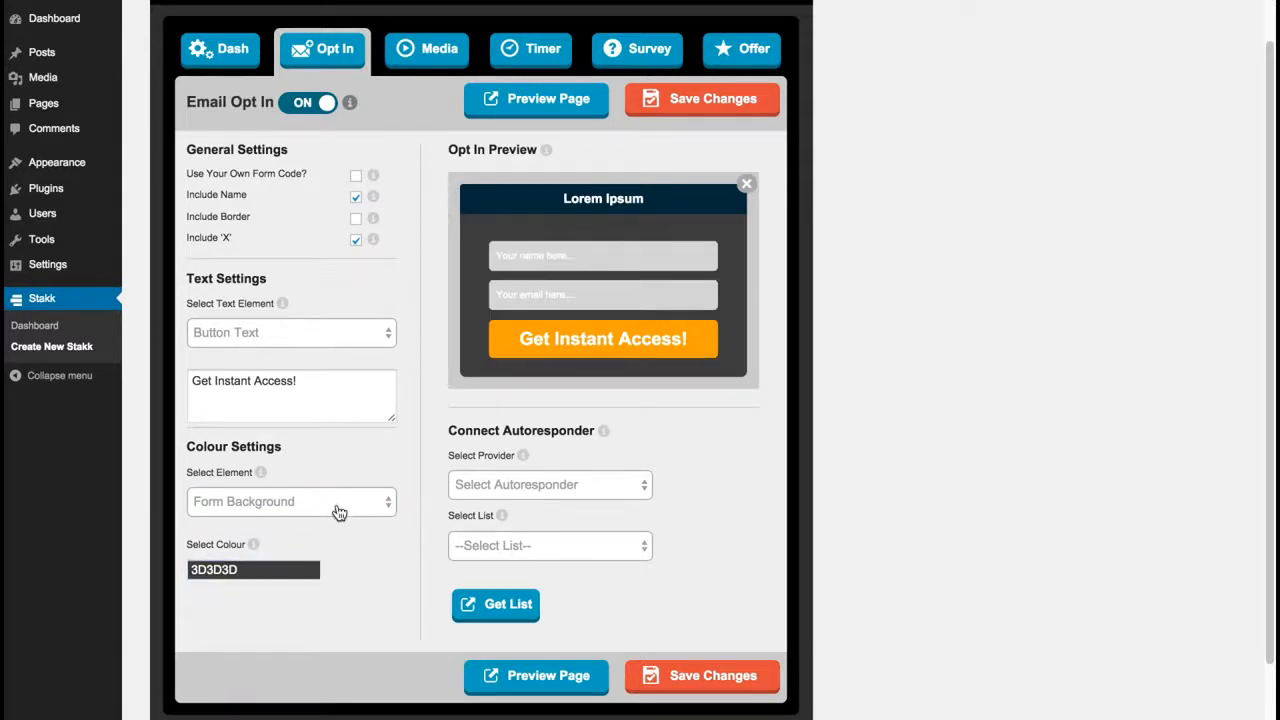
Step: Lighten the email opt-in's heading background color to blue 005B80
click(336, 502)
click(323, 466)
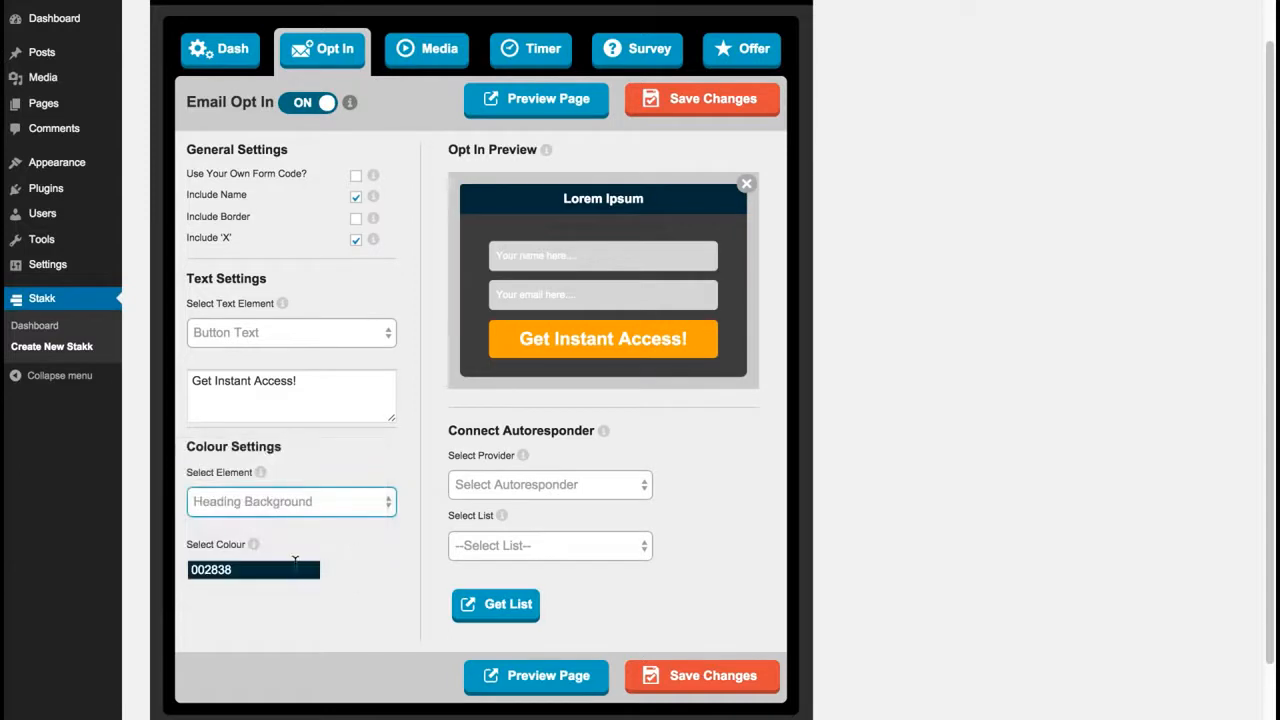
click(305, 570)
drag(344, 652, 343, 633)
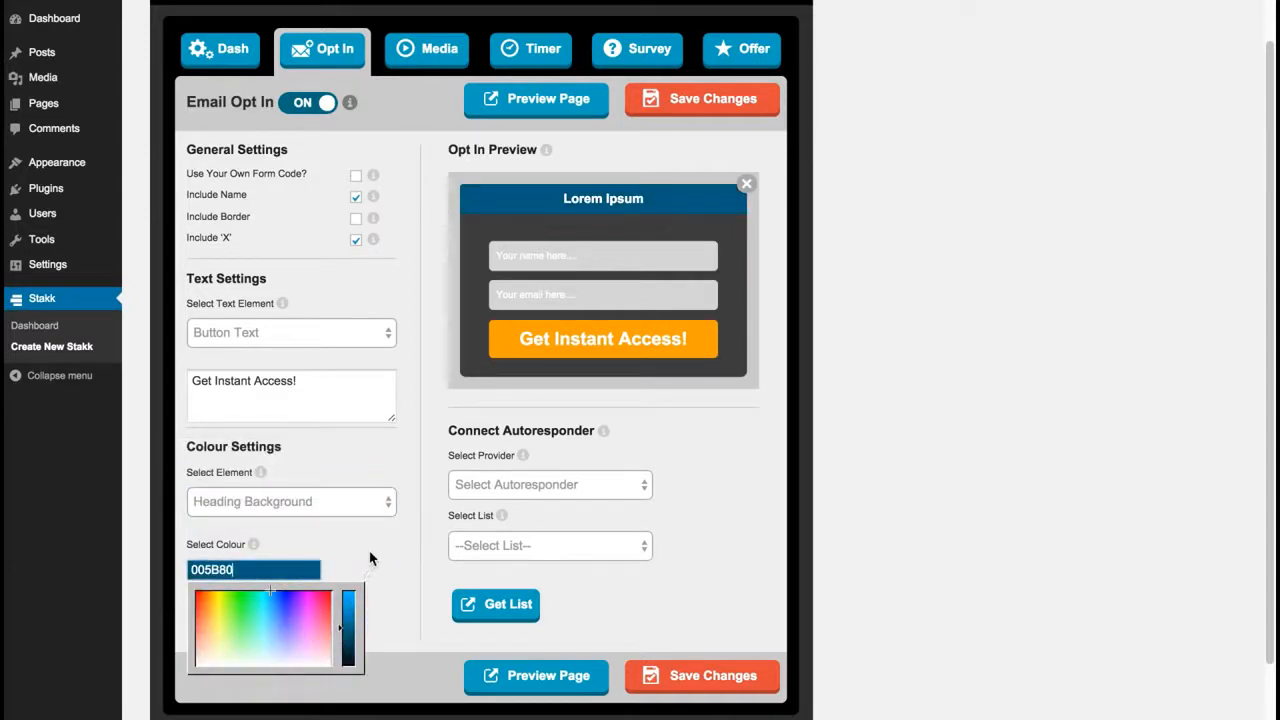
click(377, 558)
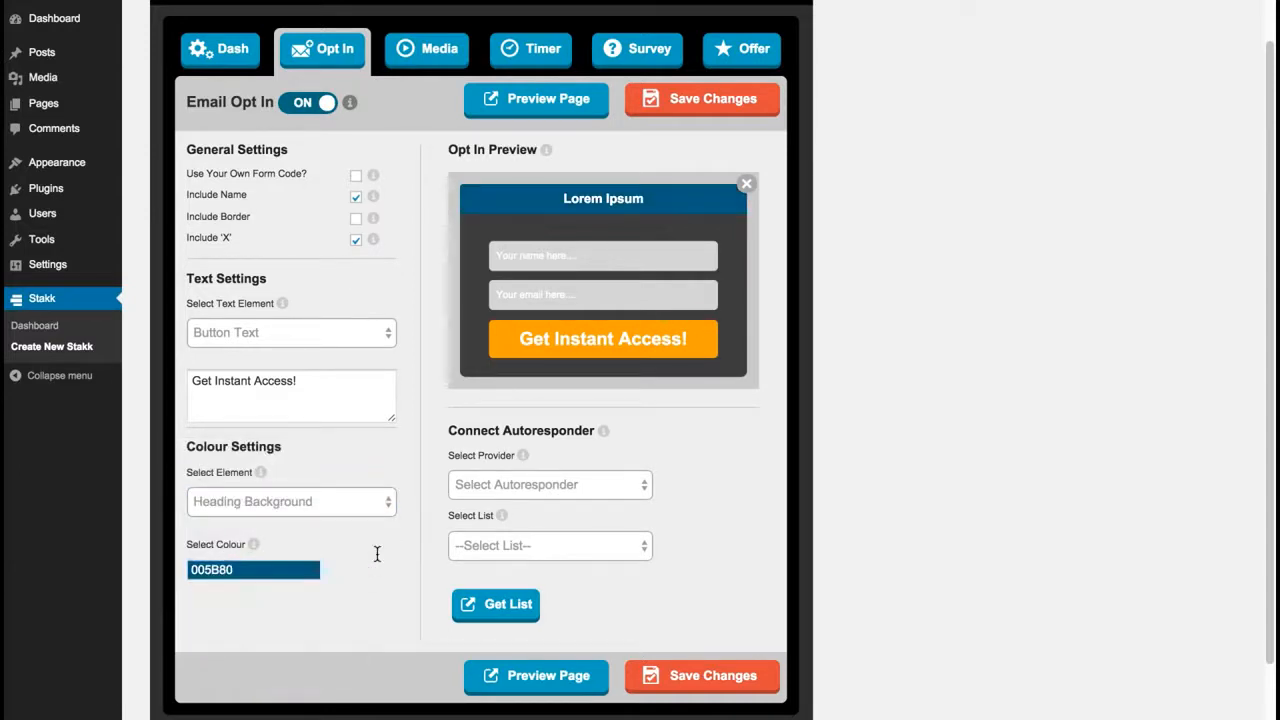
Step: Remove the email opt-in's sub heading text so the form has no sub heading
click(306, 345)
click(310, 278)
drag(338, 382, 170, 373)
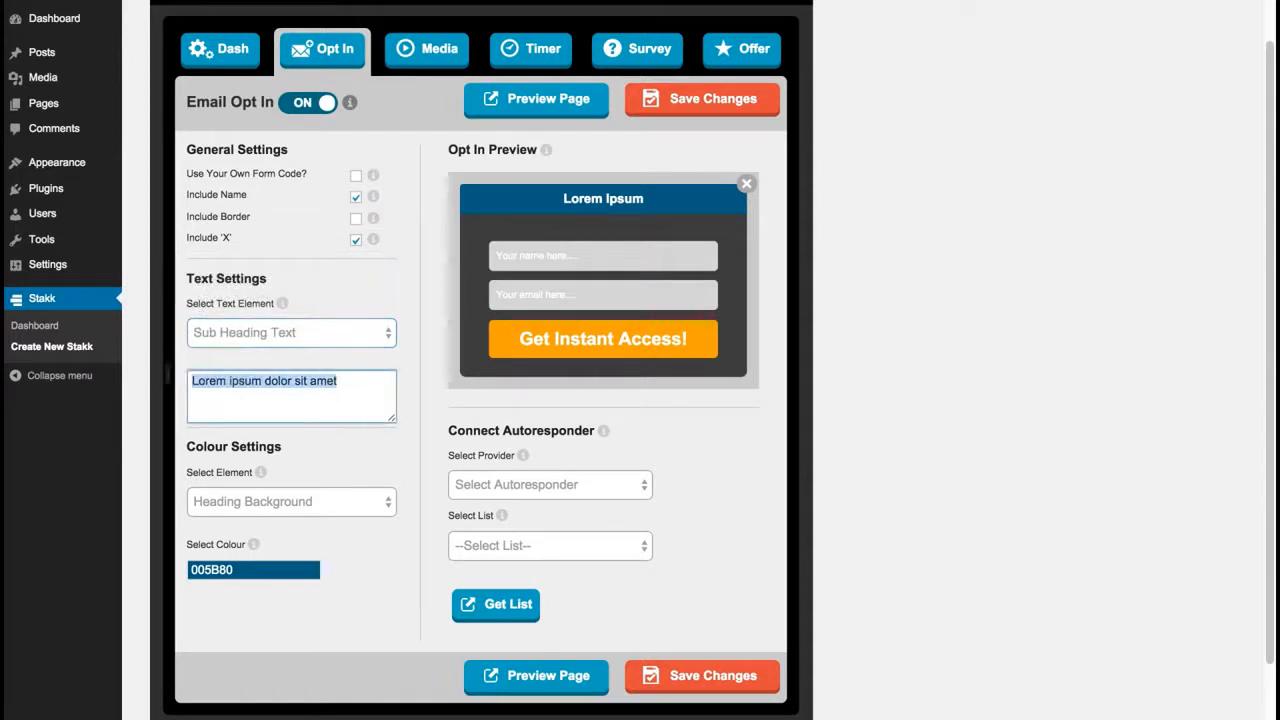
key(BackSpace)
click(365, 587)
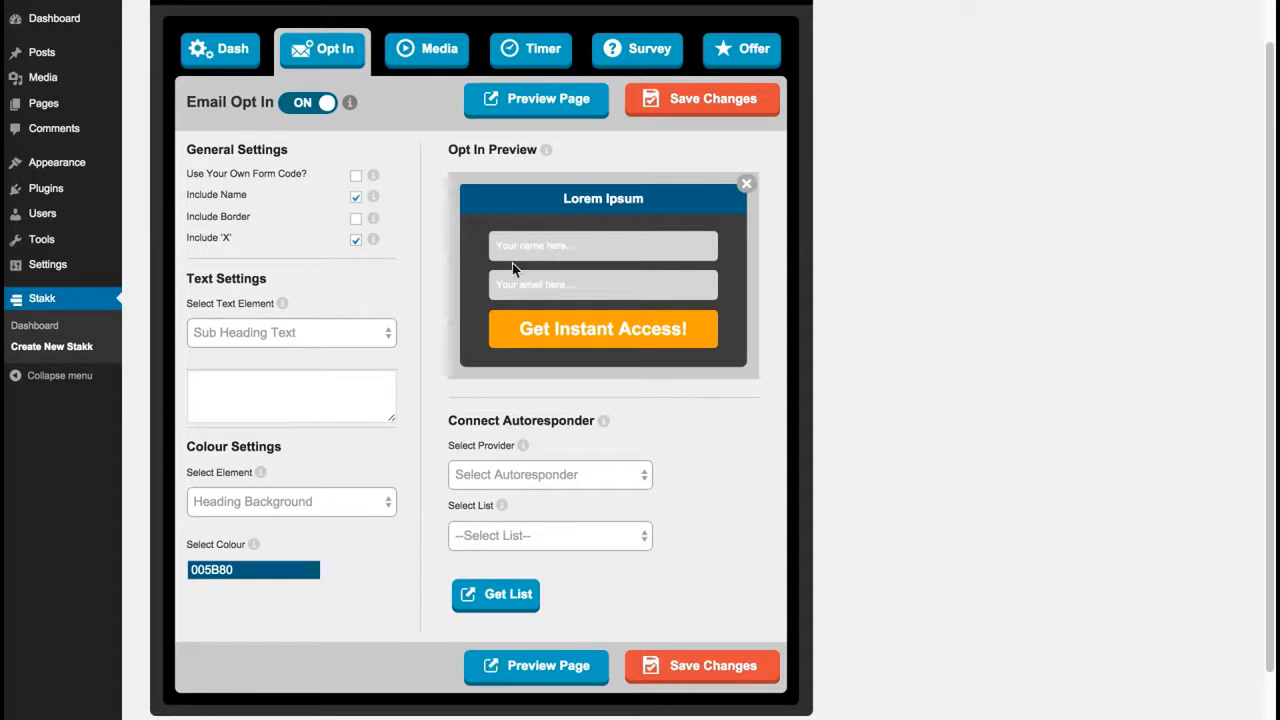
Step: Remove the name field from the email opt-in form, leave the autoresponder unselected and save the changes
click(355, 197)
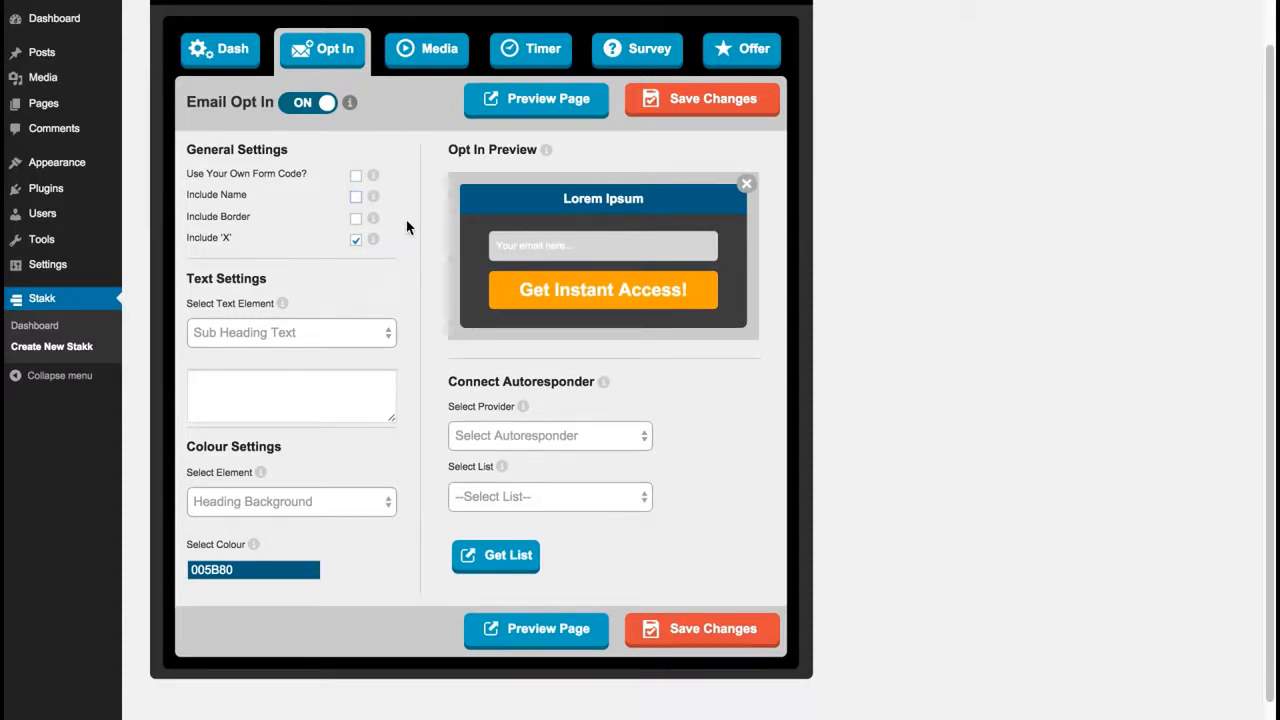
click(633, 443)
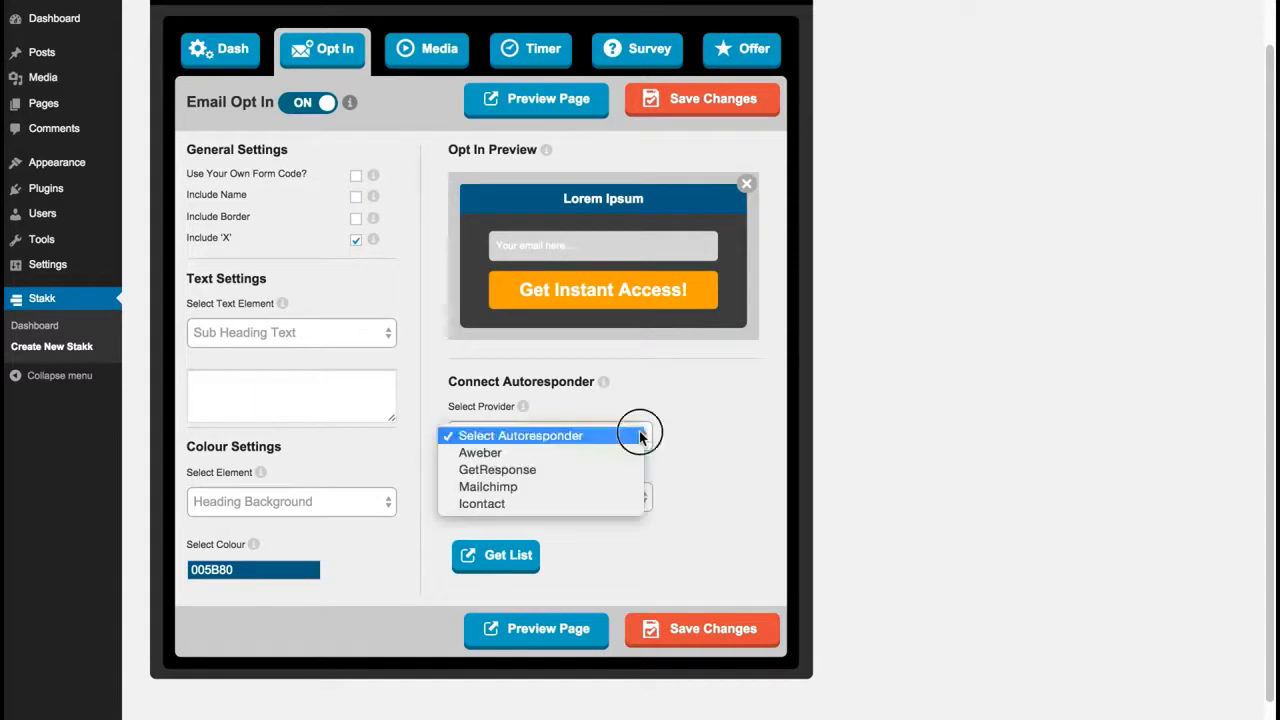
click(740, 437)
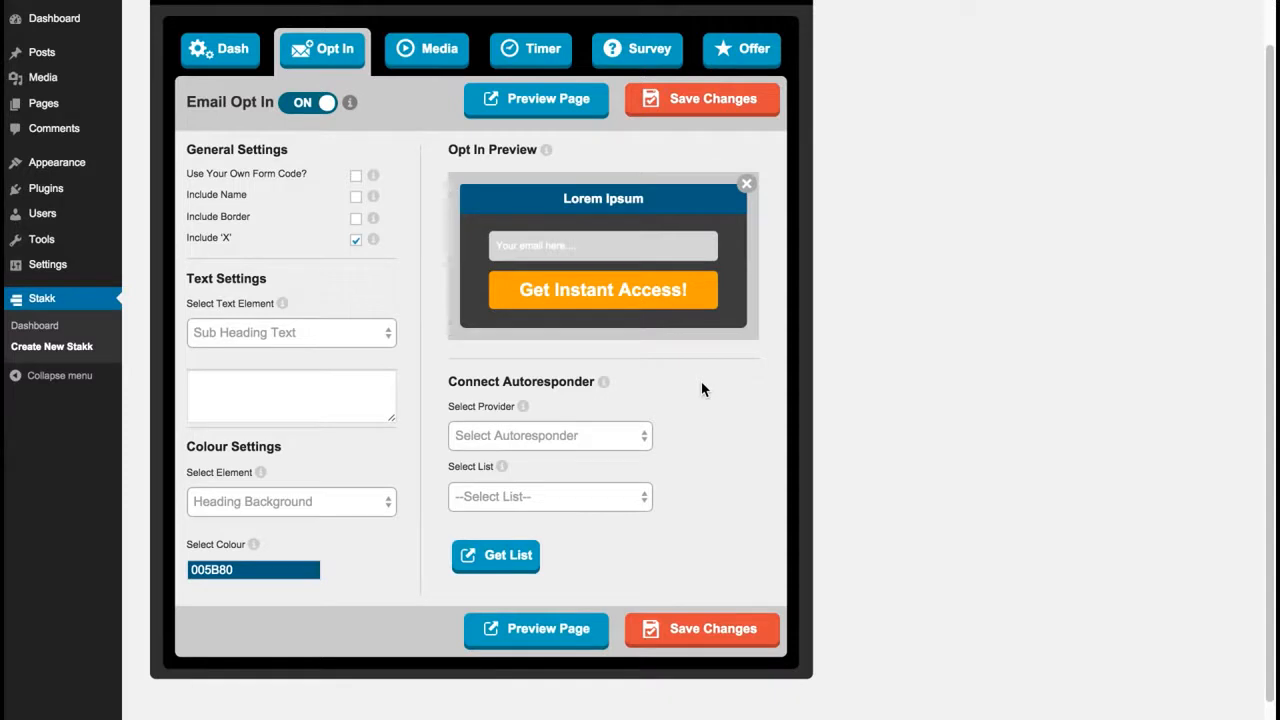
click(697, 633)
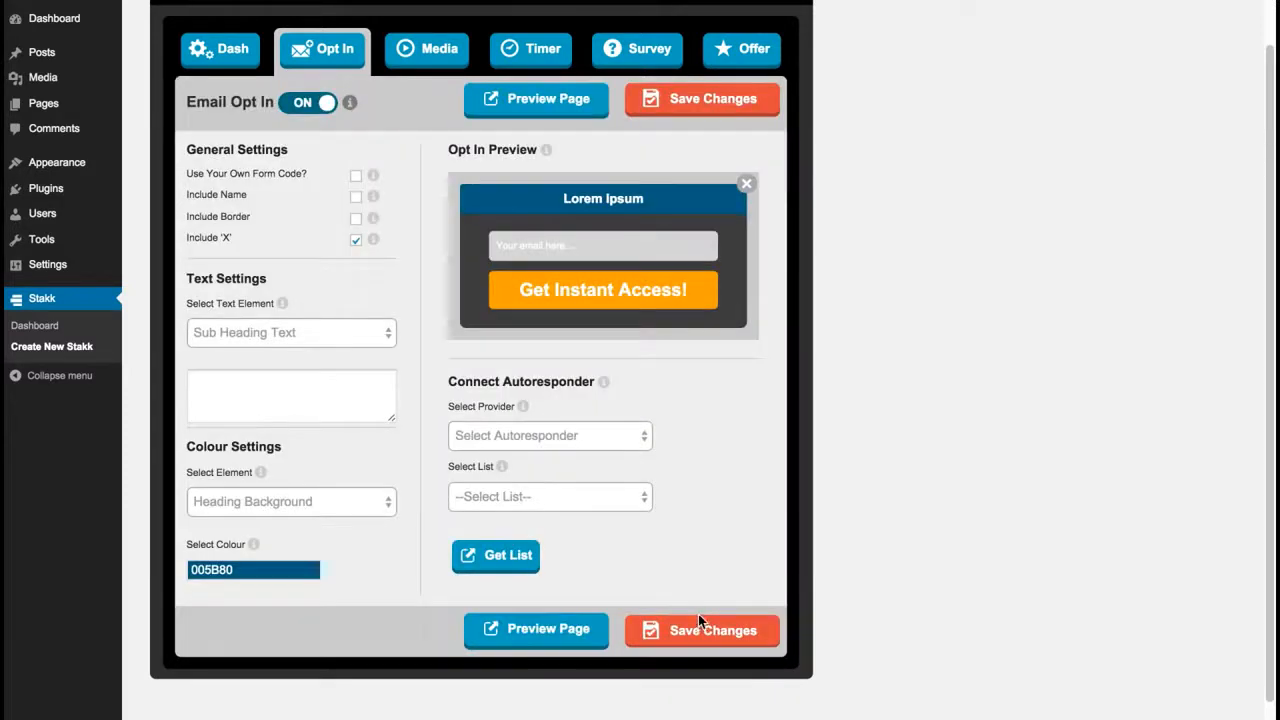
Step: Preview the page and follow the special offer's "Click Here.." button to check the email opt-in
click(562, 632)
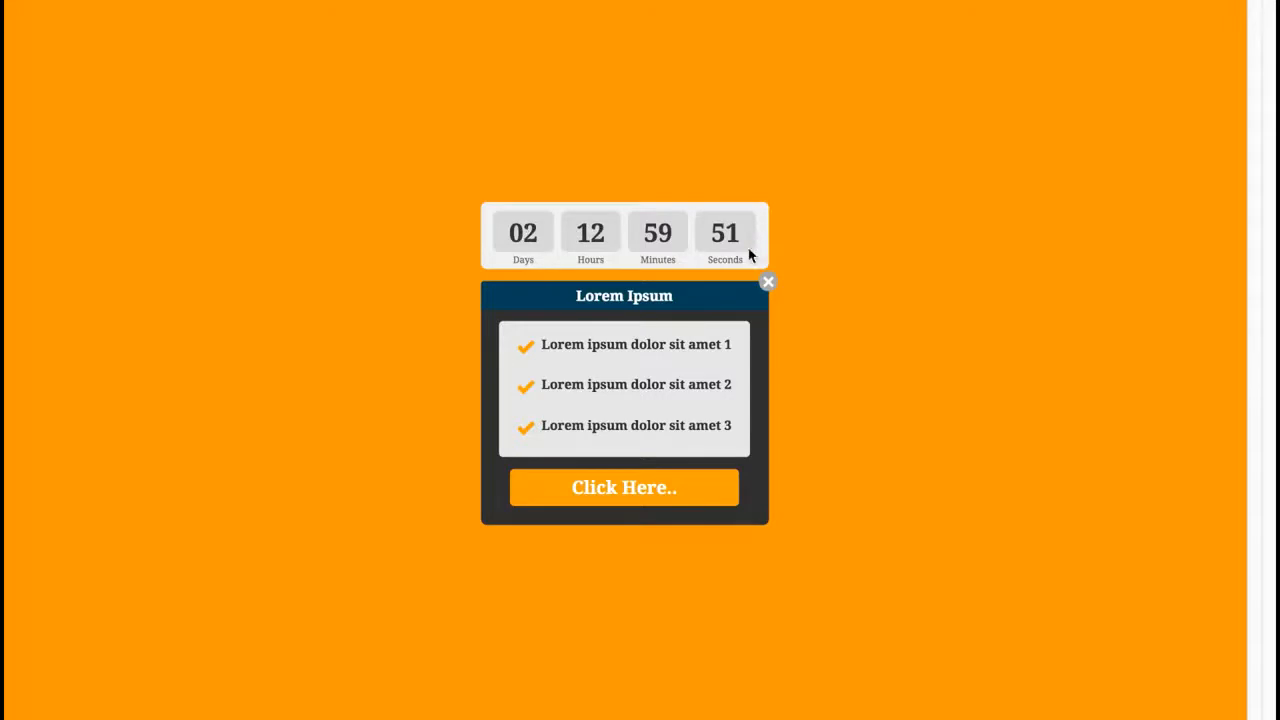
click(634, 497)
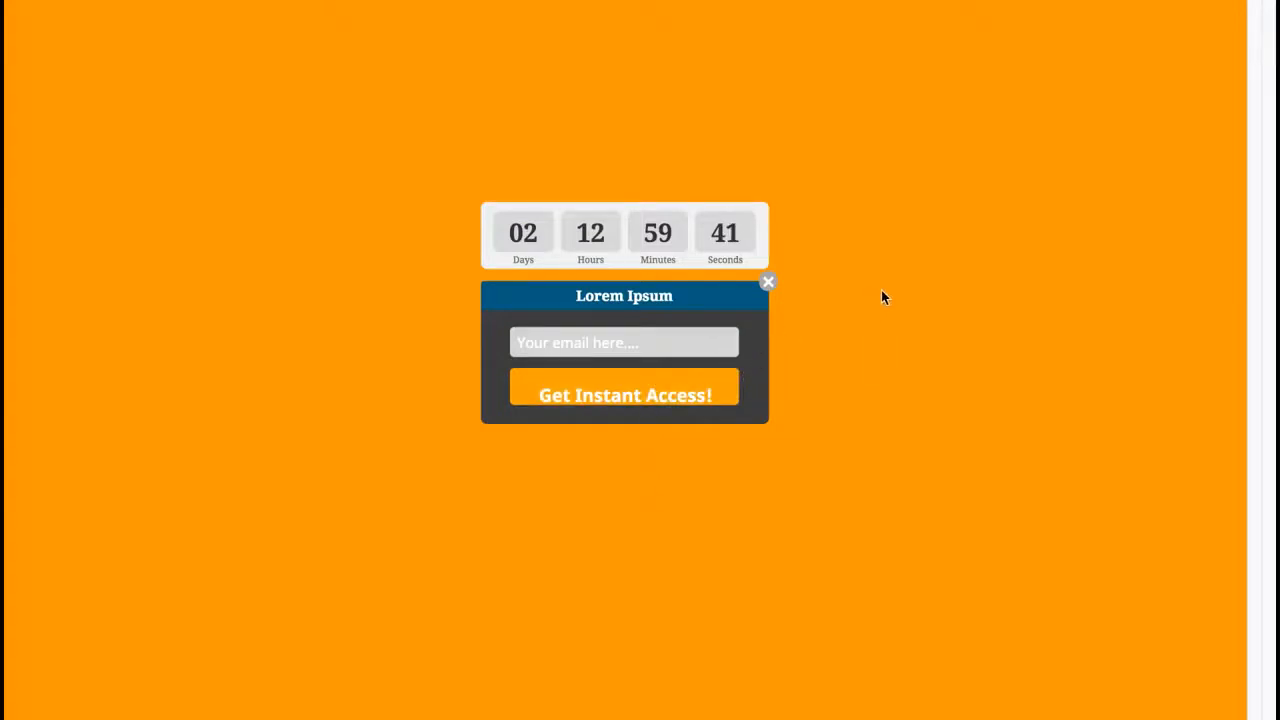
click(928, 190)
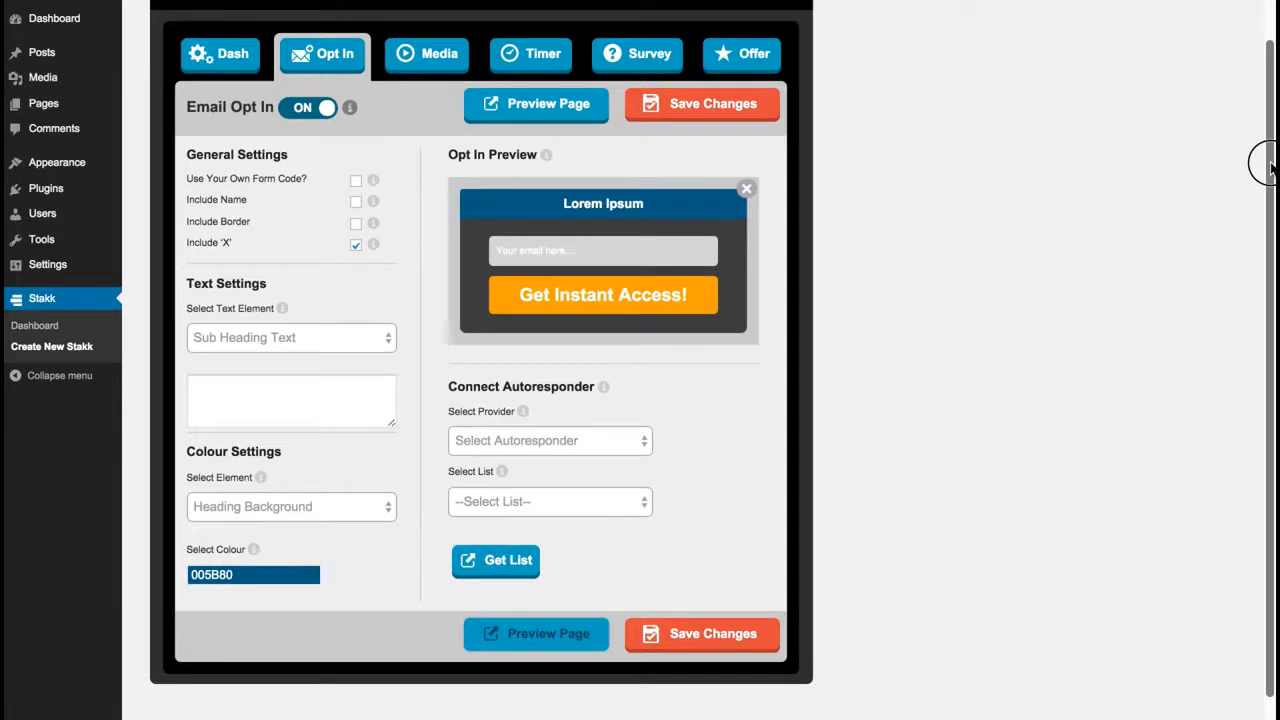
Step: Set the page animation to None in the Stakk's general settings
click(245, 55)
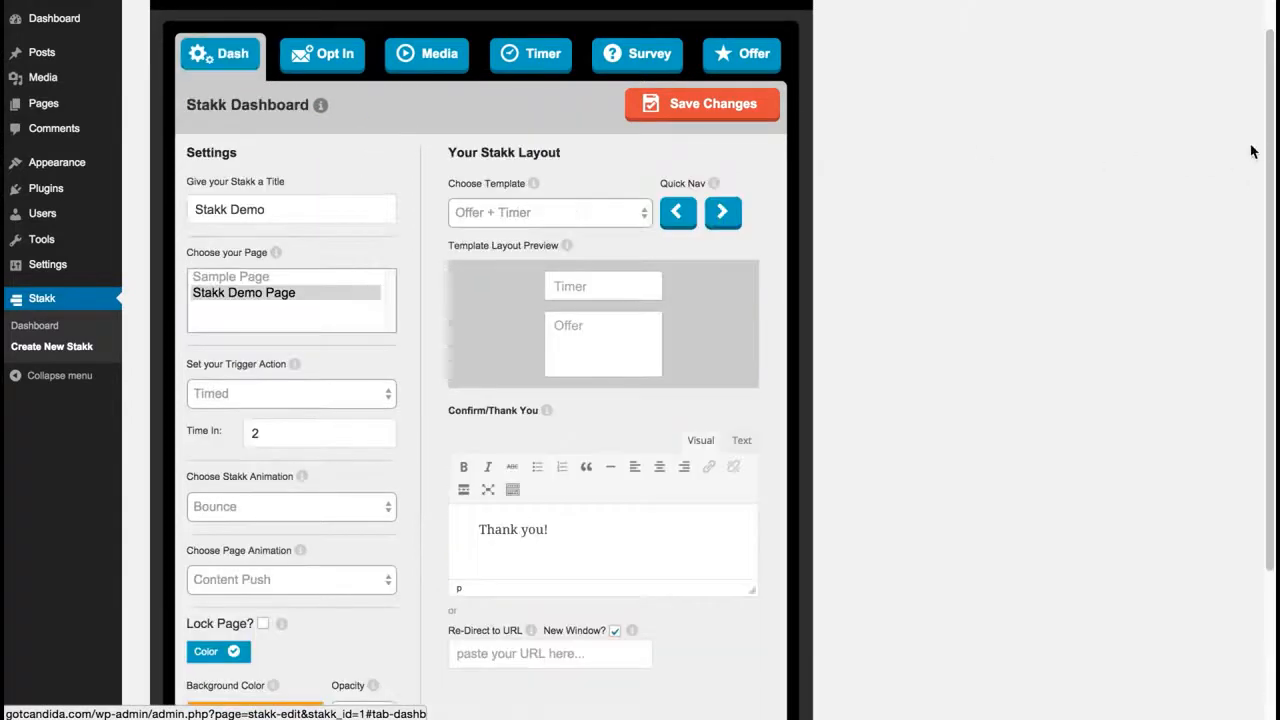
drag(1266, 125, 1160, 209)
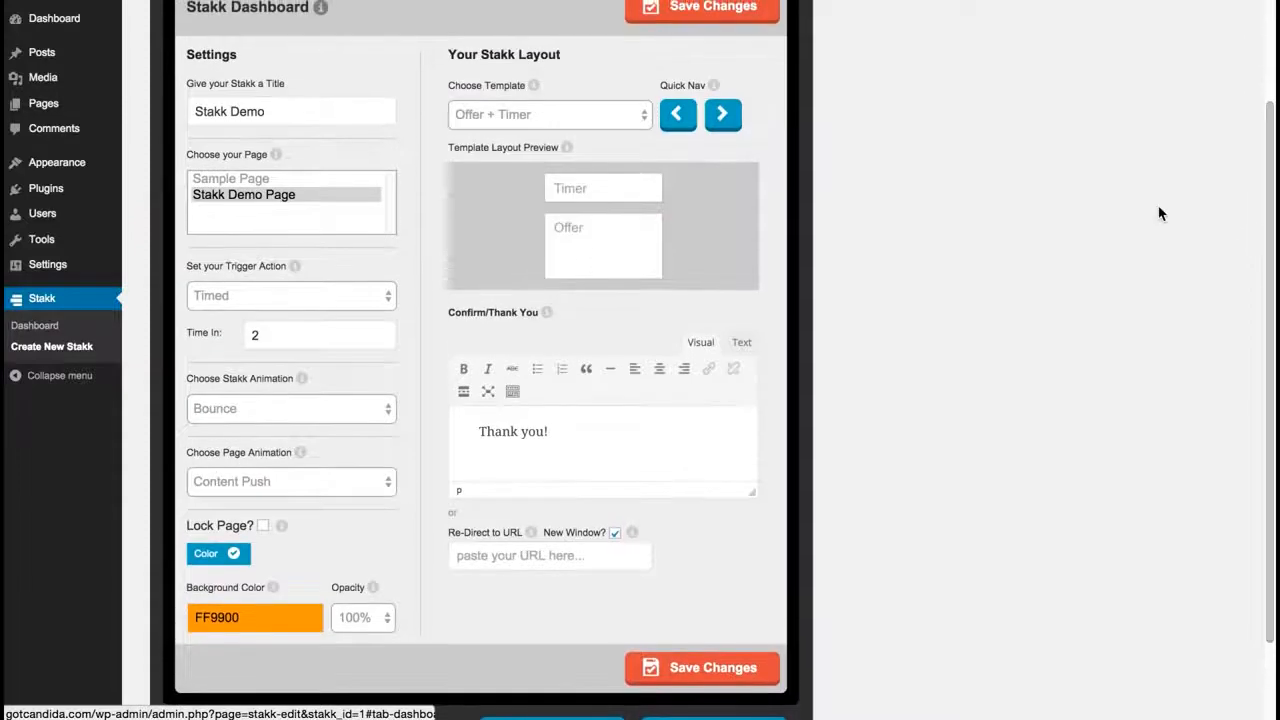
click(266, 480)
click(266, 420)
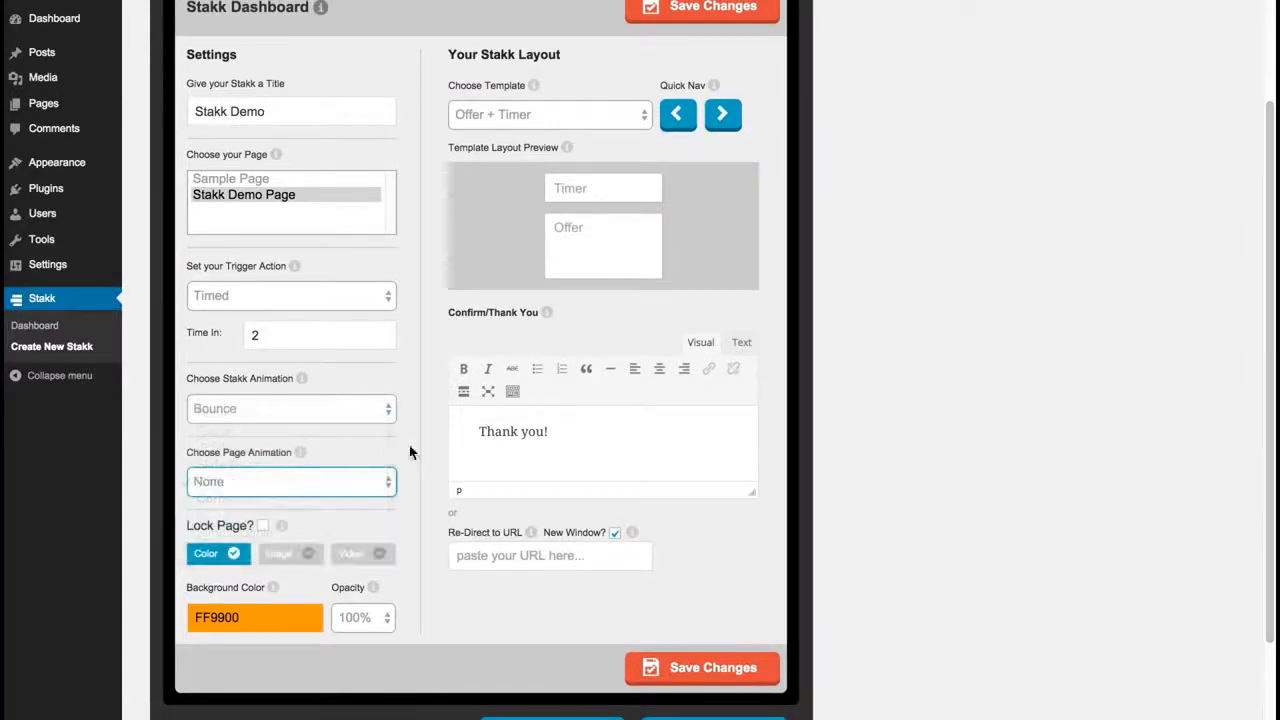
Step: Switch the page background from color to the image city-HD-BG.jpg by its URL and save the changes
scroll(1250, 380, down, 3)
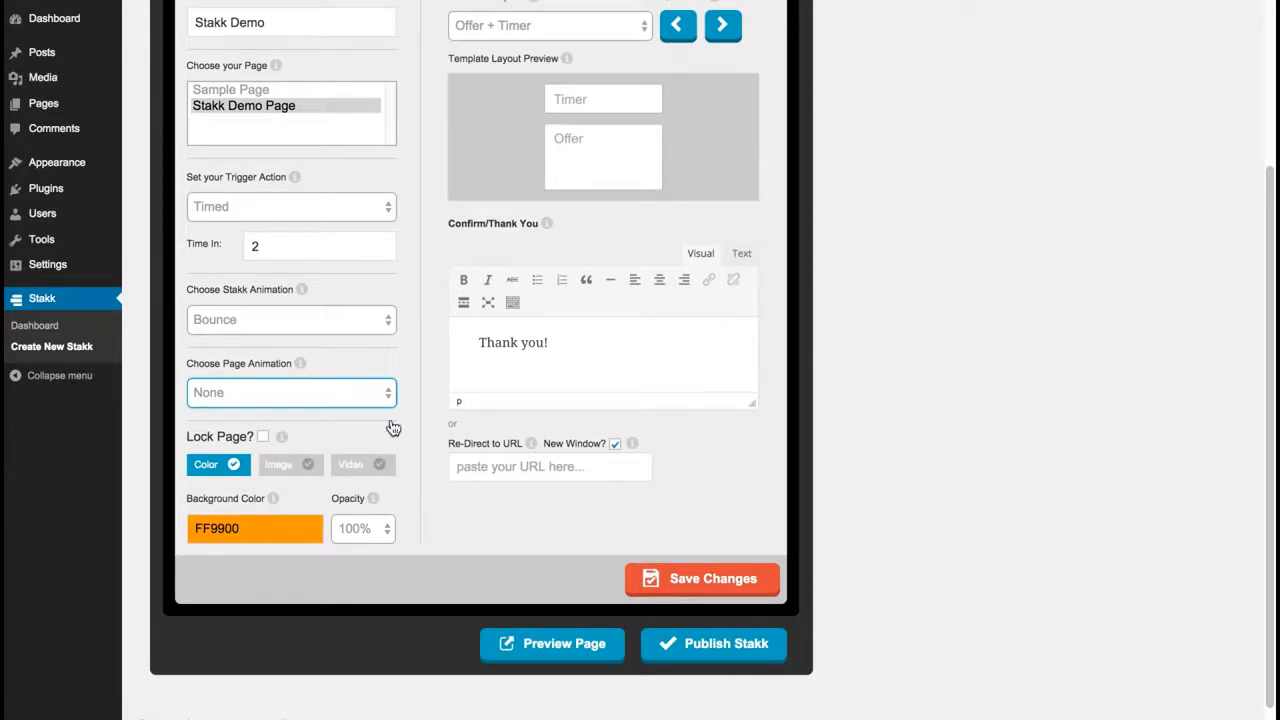
click(287, 464)
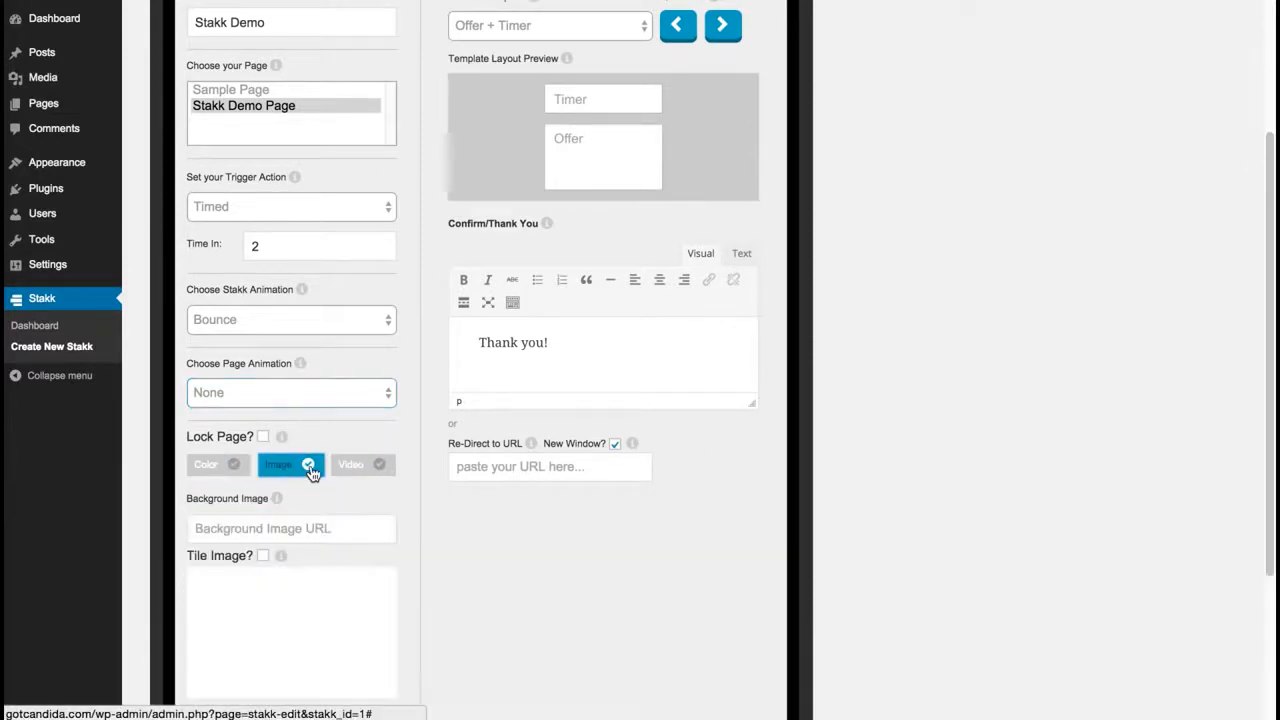
drag(1260, 249, 1249, 334)
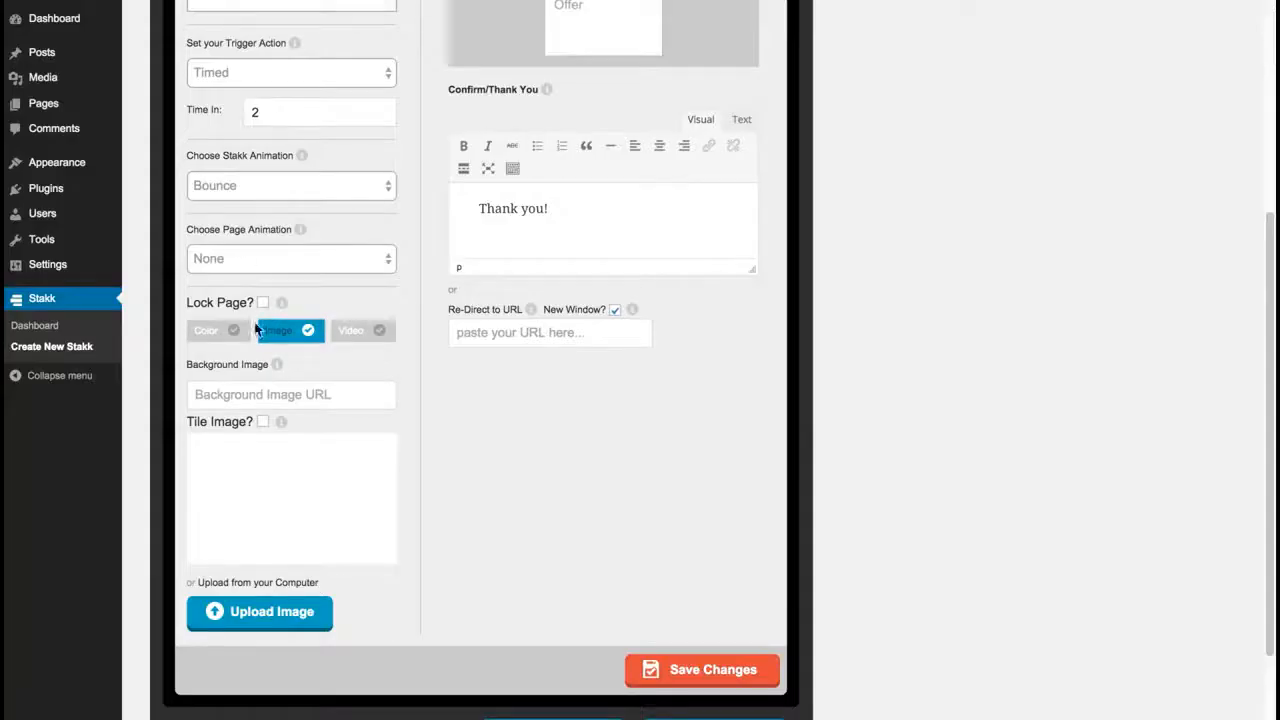
click(270, 394)
key(ctrl+v)
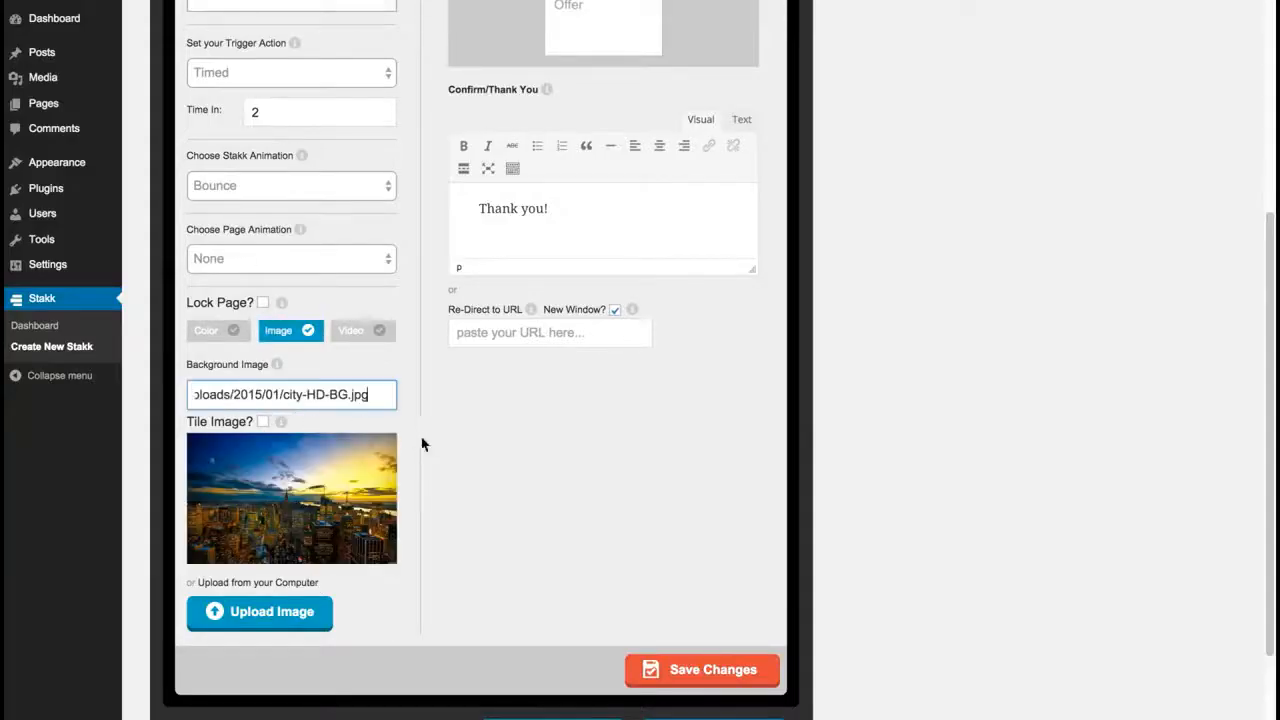
click(476, 436)
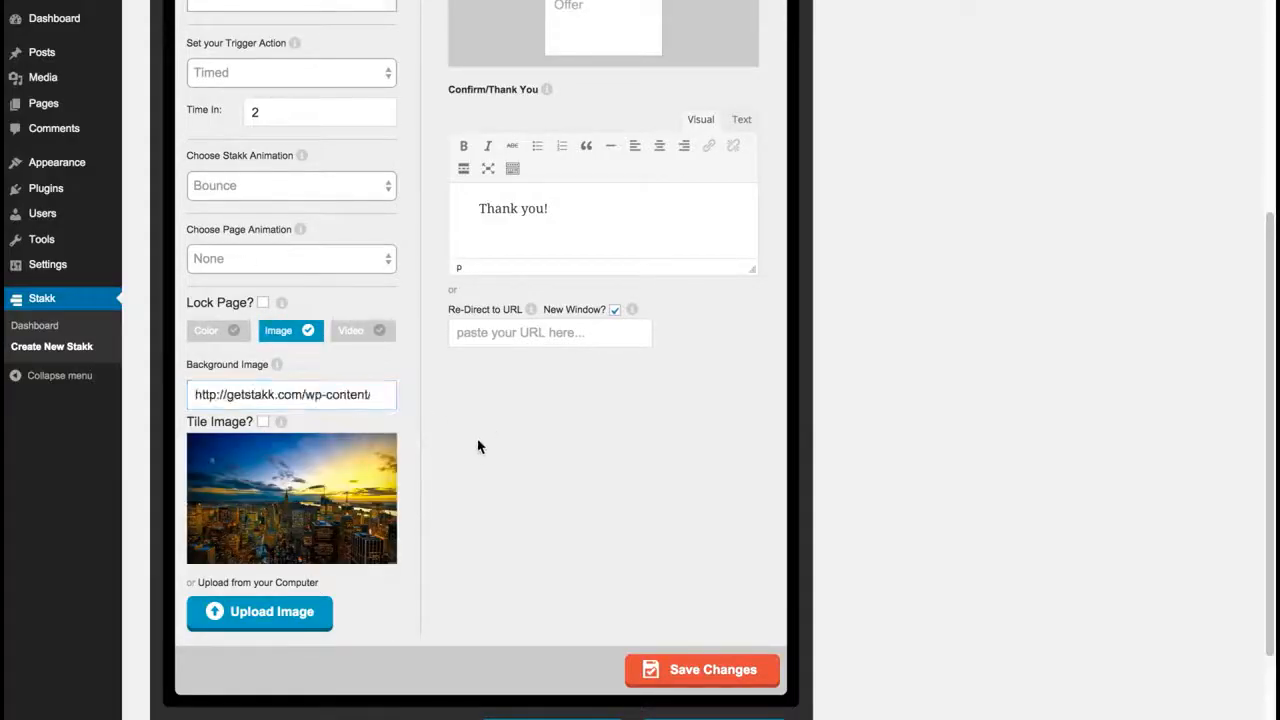
click(716, 673)
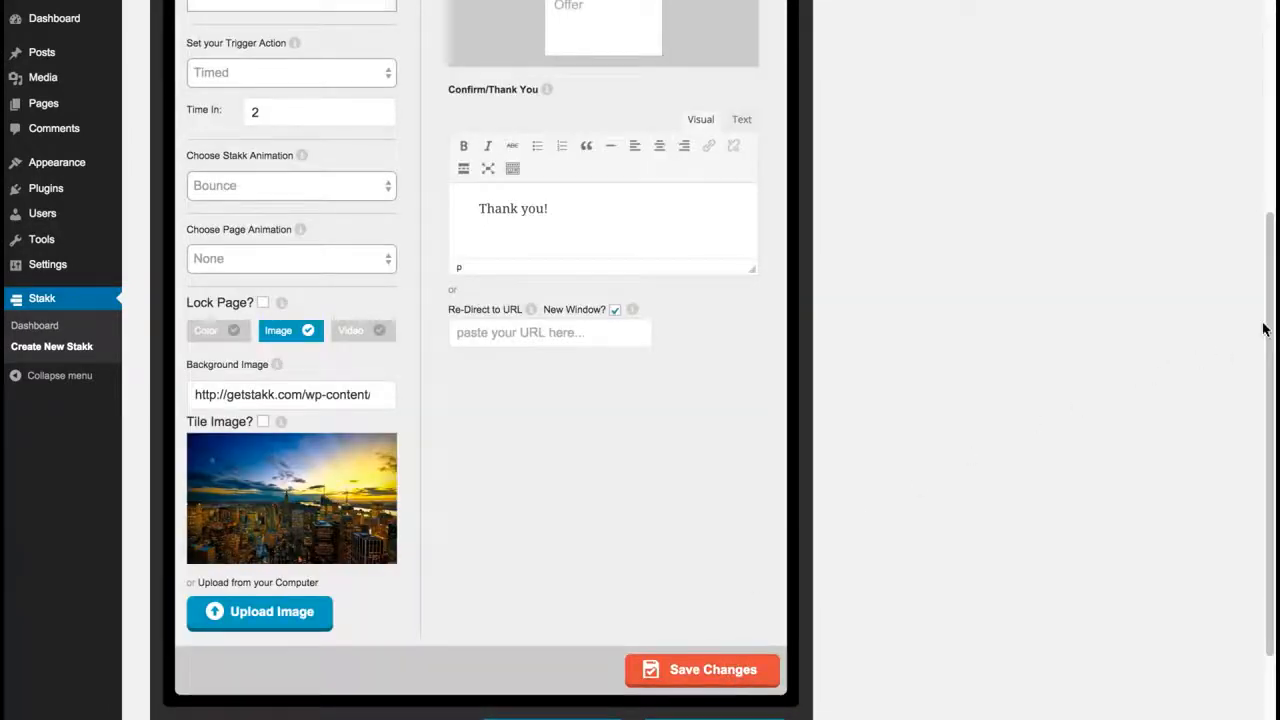
Step: Preview the page to check the popup over the city background image
scroll(1262, 363, down, 3)
click(586, 656)
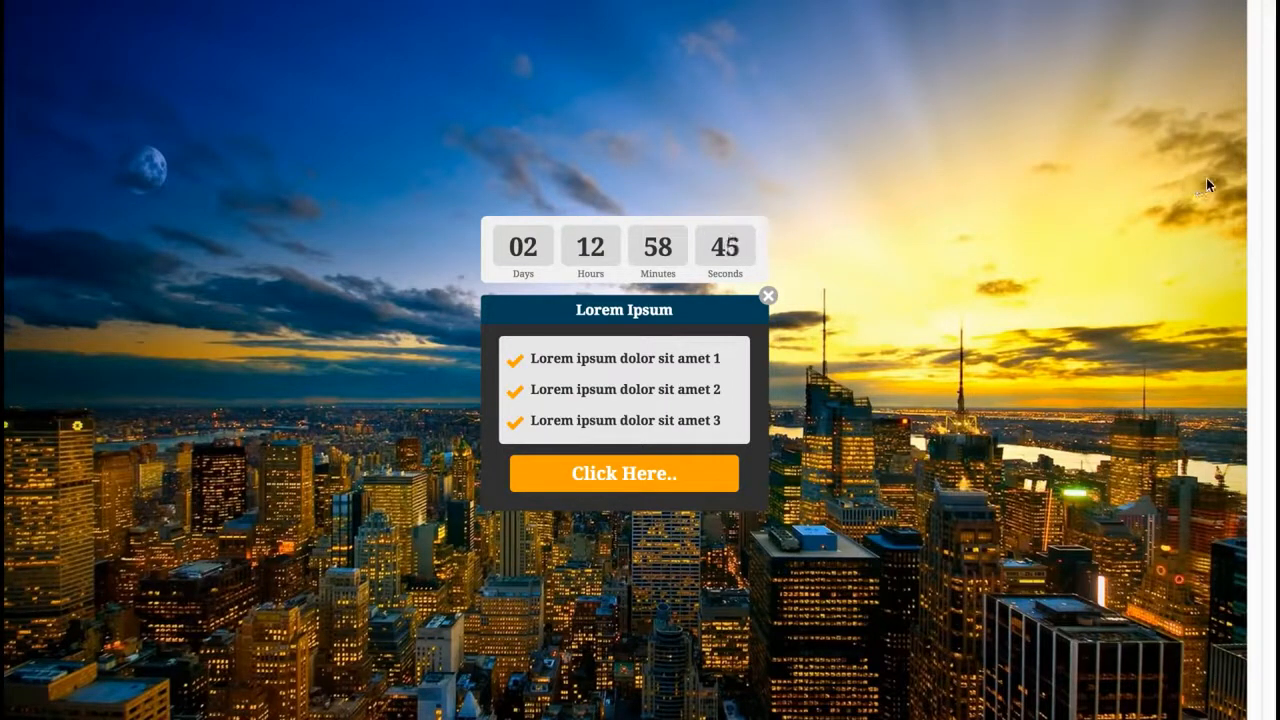
Step: Follow the offer's "Click Here.." button in the previewed popup over the city background
click(636, 479)
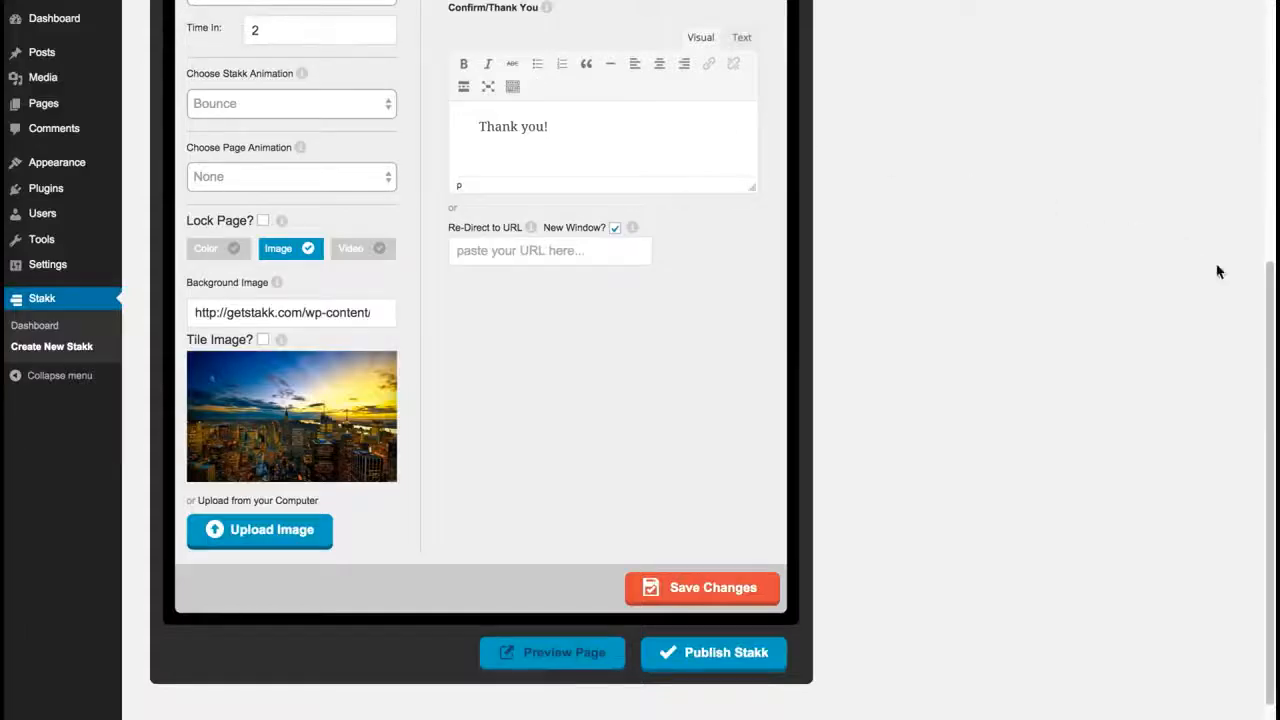
mouse_move(1266, 280)
mouse_down()
mouse_move(1268, 303)
mouse_move(1260, 277)
mouse_up()
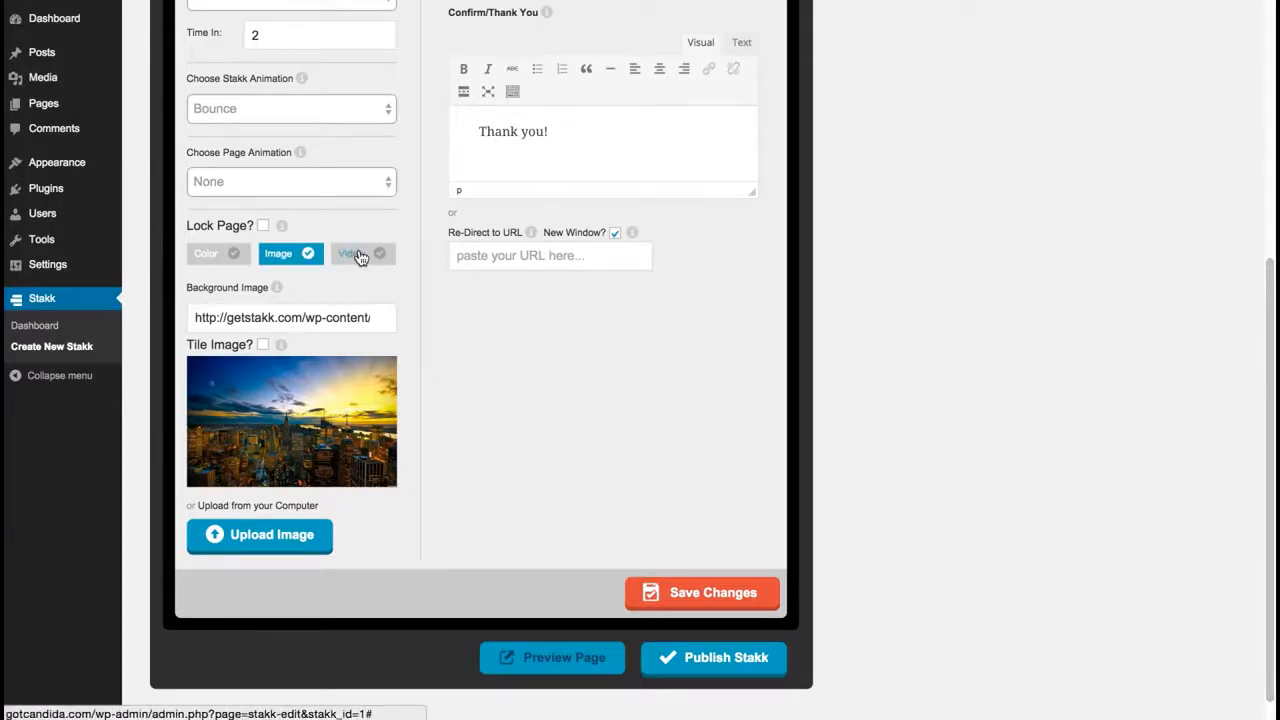
click(361, 253)
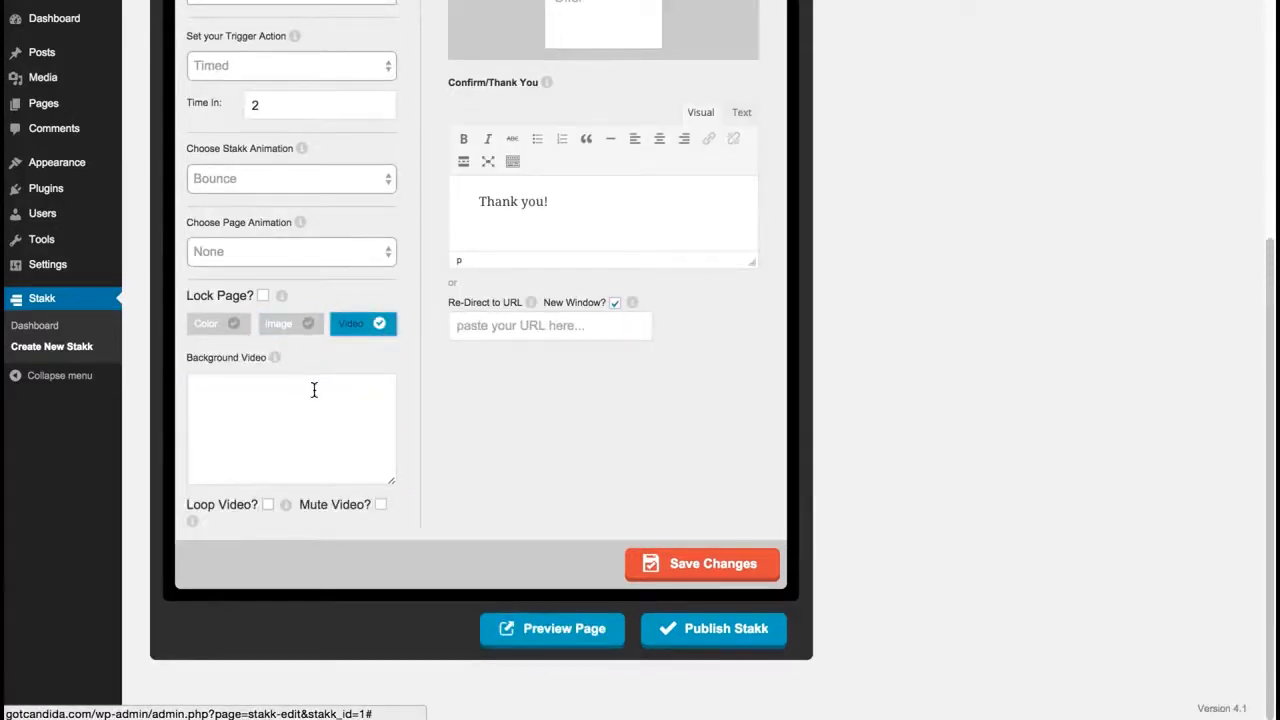
click(311, 388)
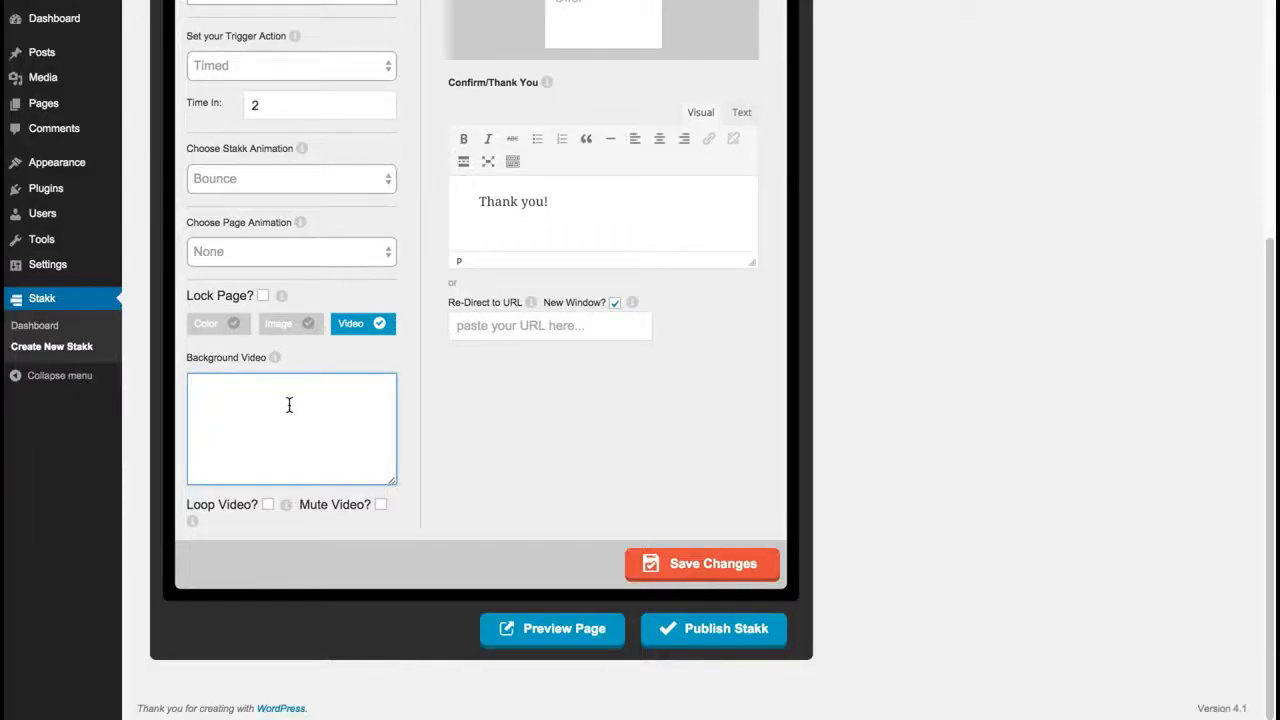
text(https://www.youtube.com/watch?v=DSLgAsrcpGQ)
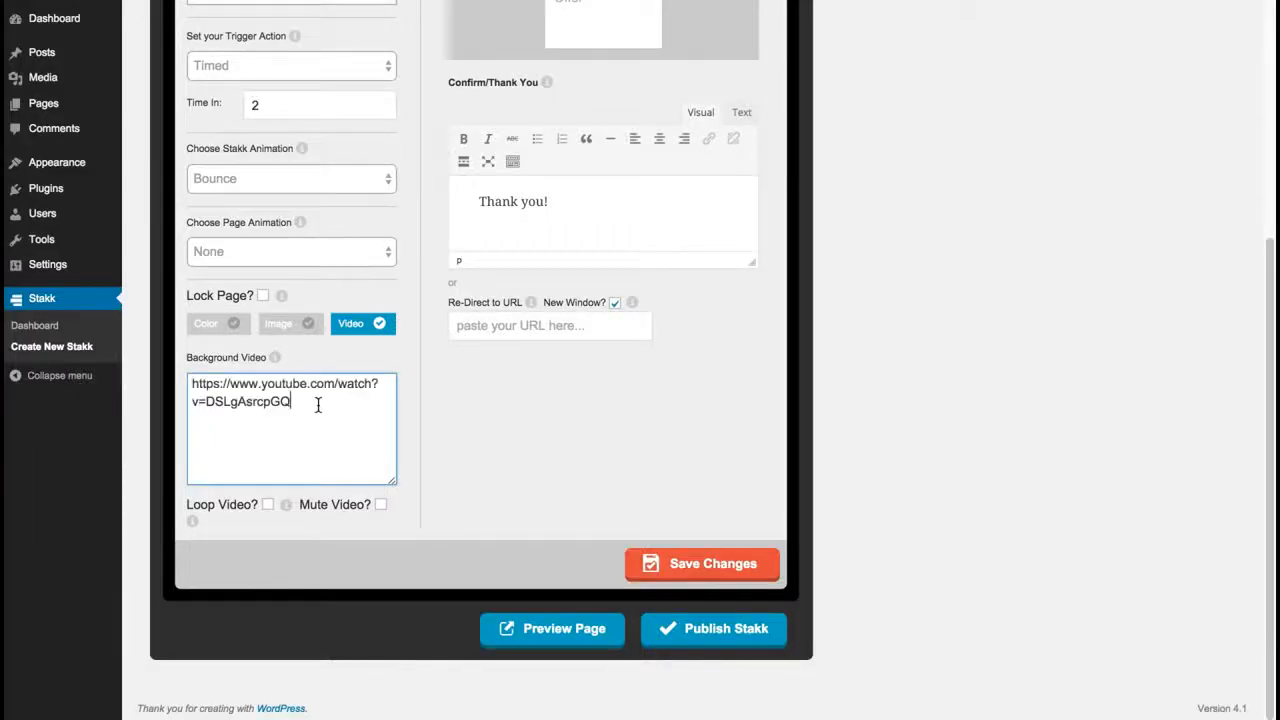
click(407, 376)
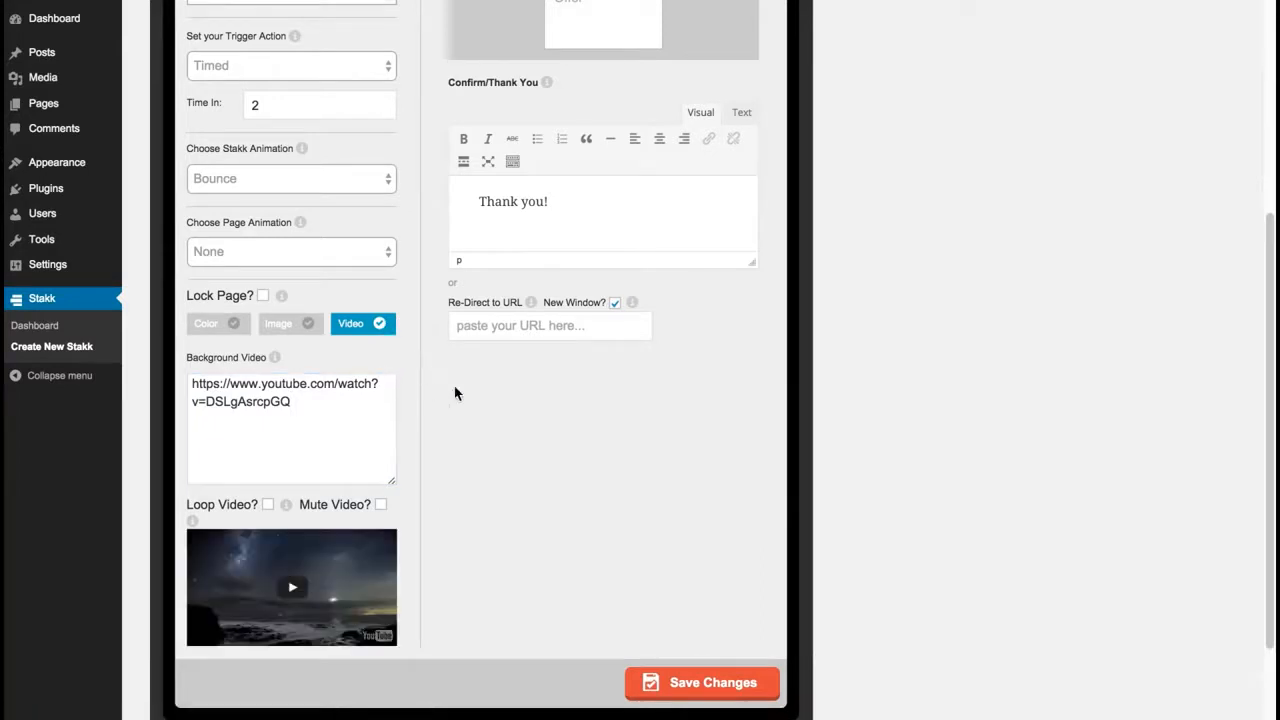
click(749, 686)
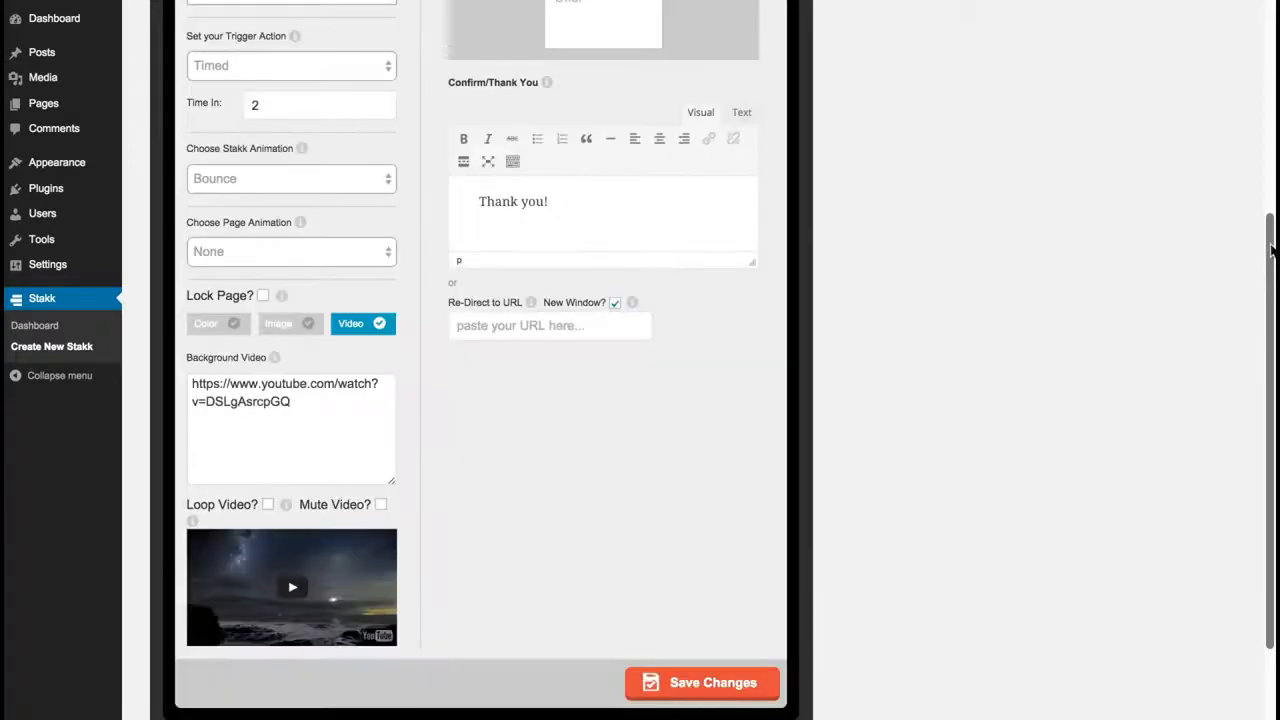
Step: Set the countdown timer's Timer Background colour to 404040
drag(1270, 243, 1268, 14)
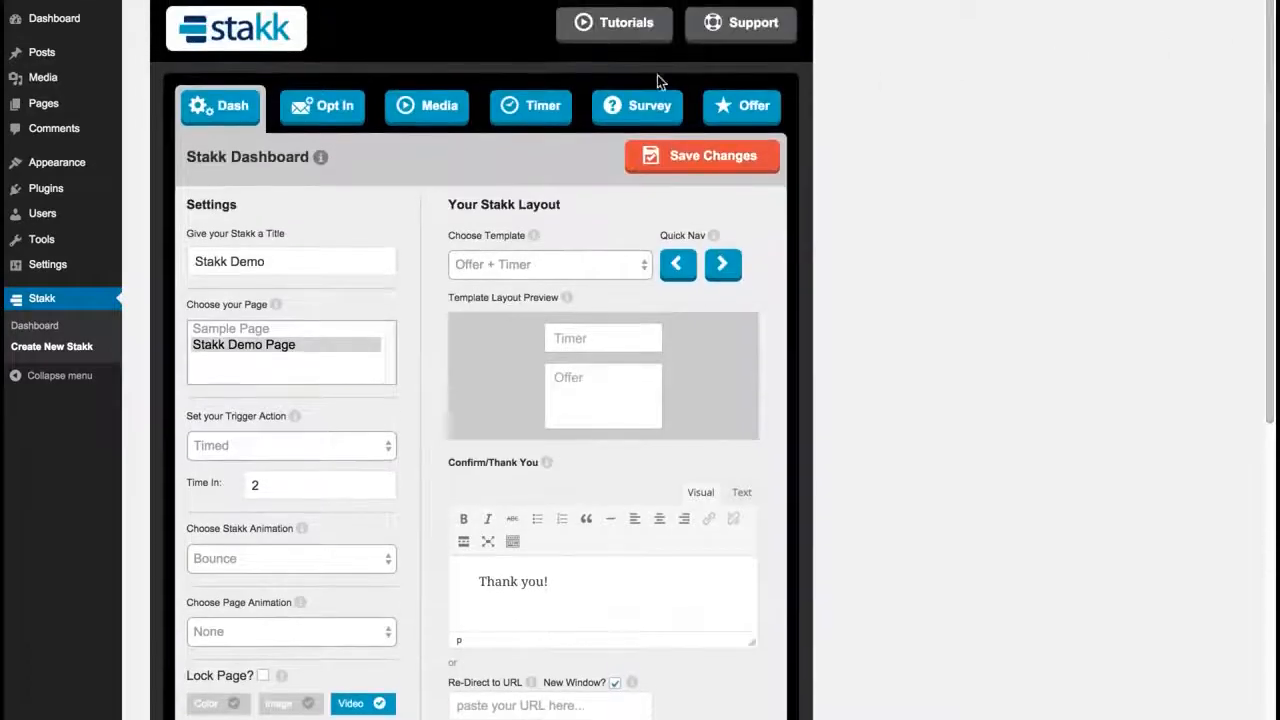
click(529, 106)
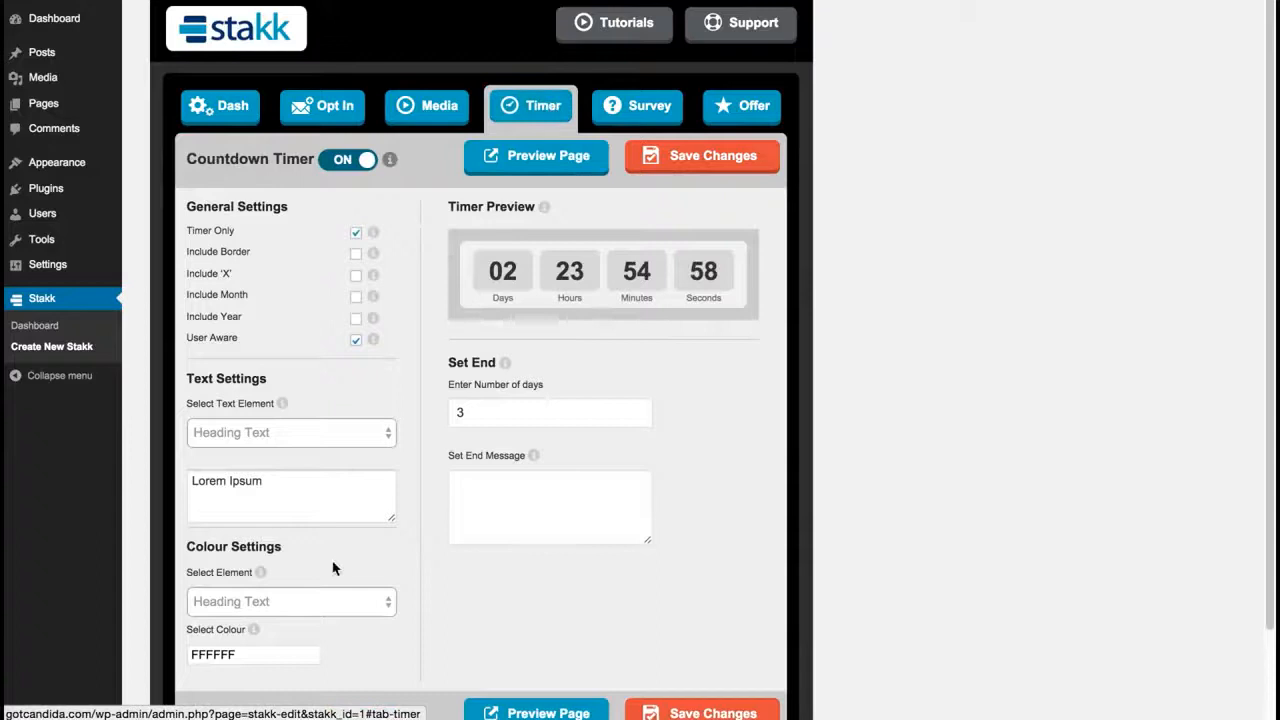
click(311, 601)
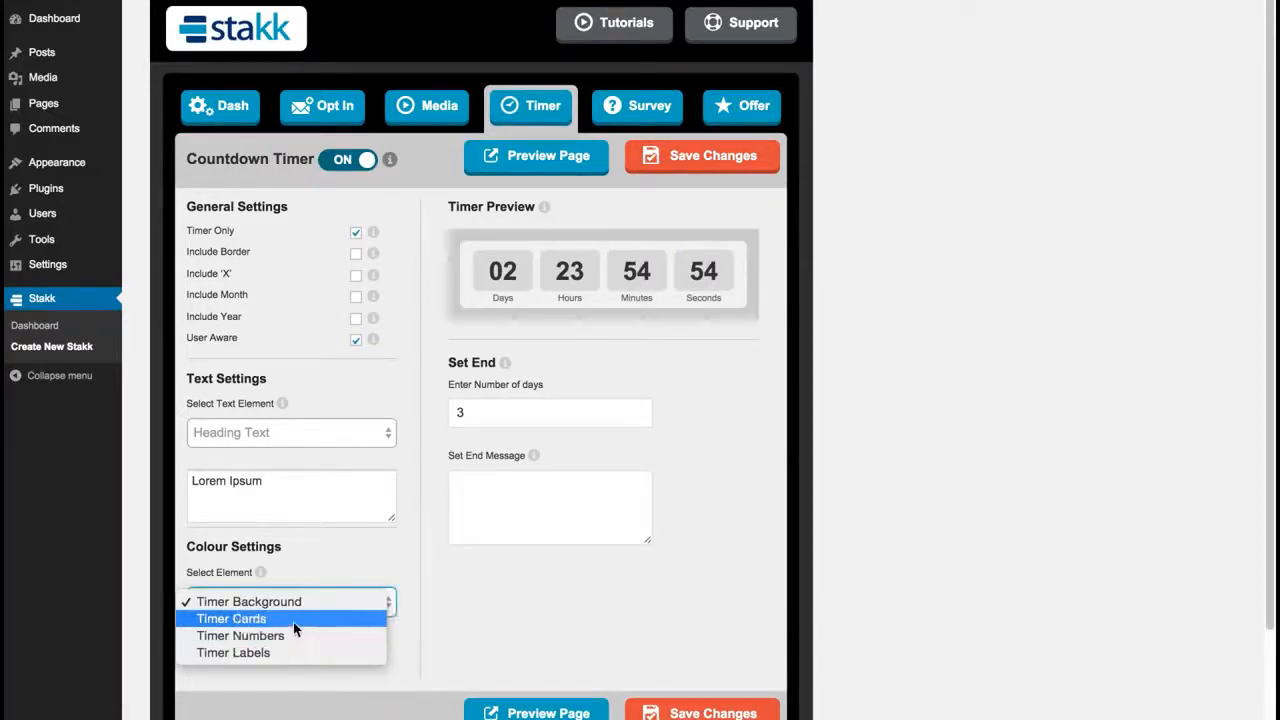
click(297, 602)
click(278, 670)
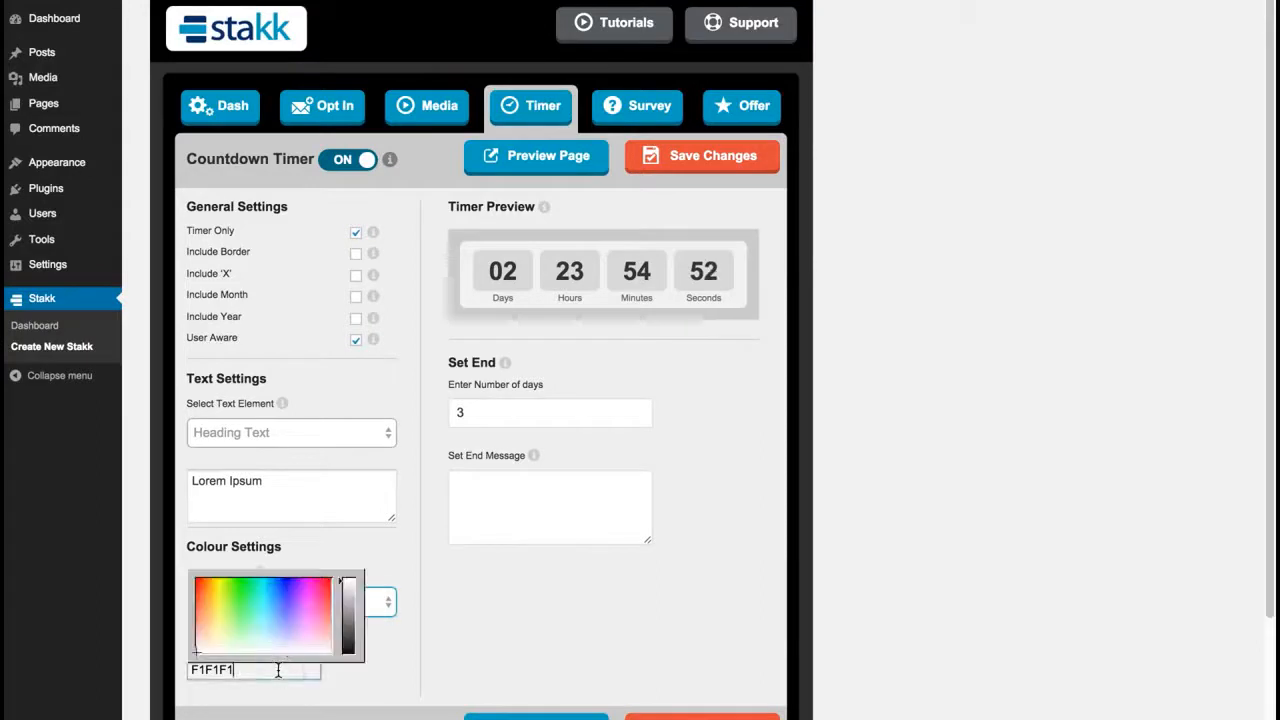
click(348, 636)
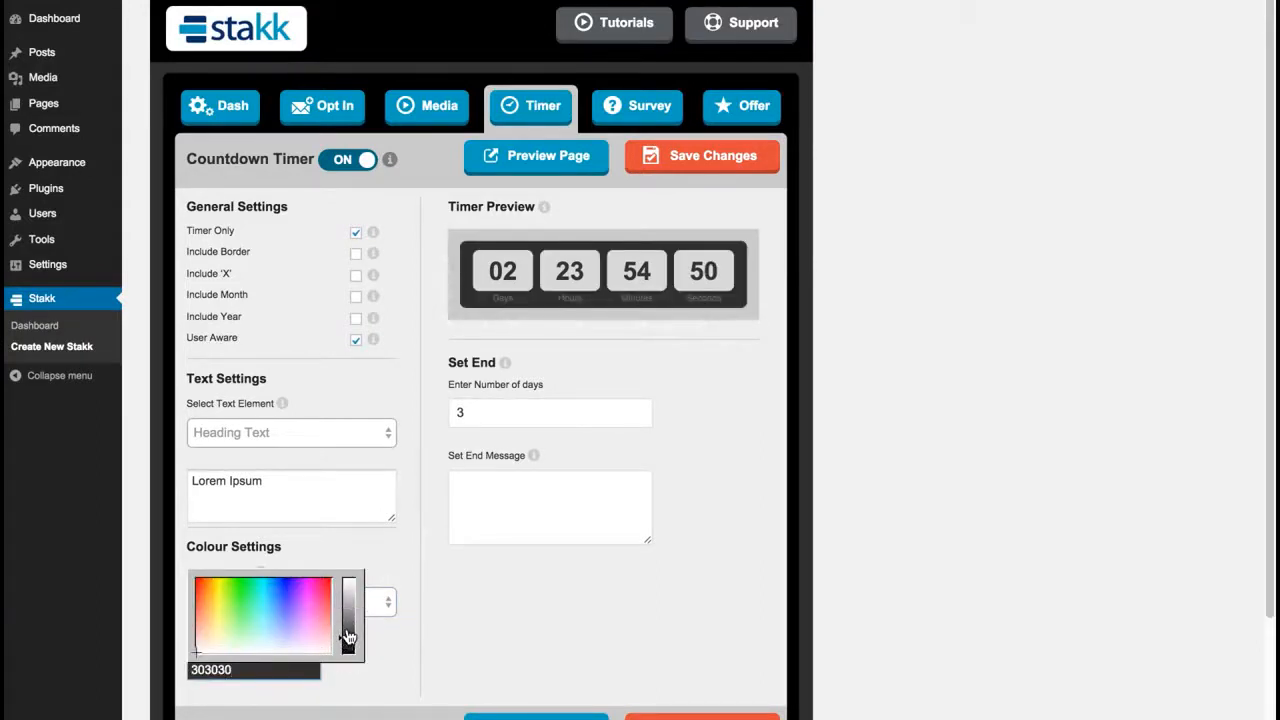
click(348, 633)
click(346, 550)
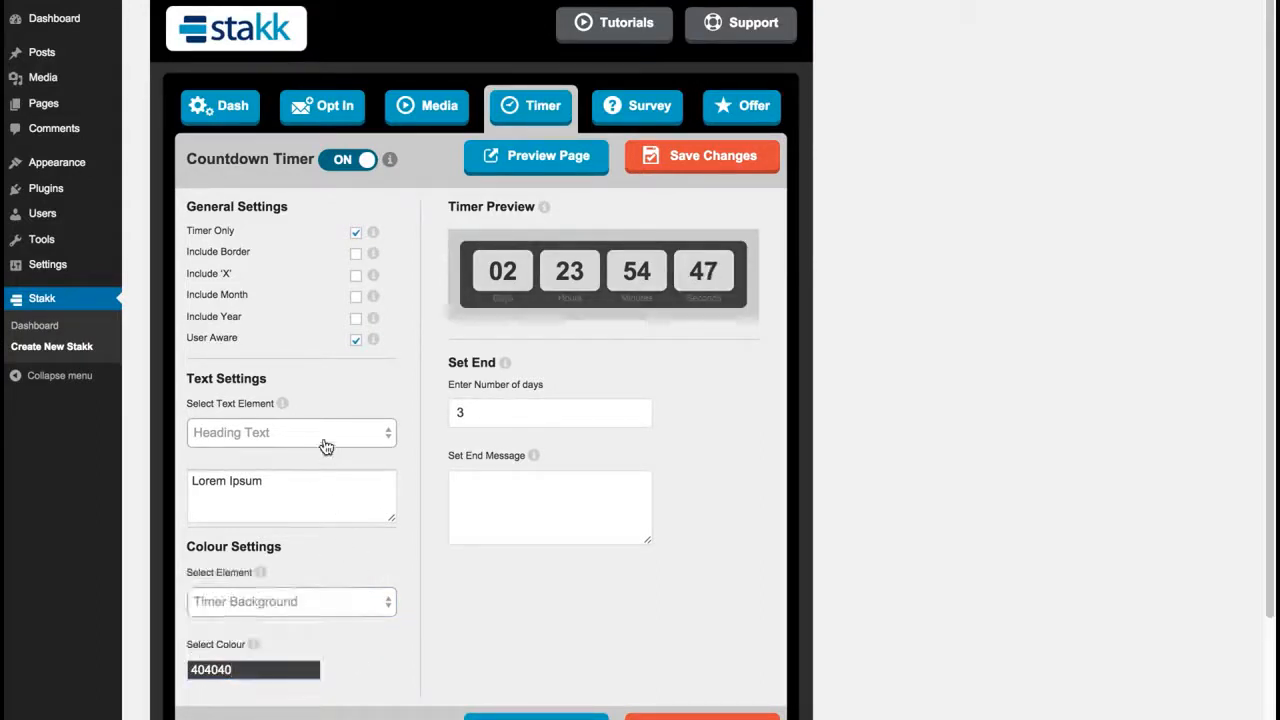
Step: Check which text elements of the countdown timer can be customised
click(323, 435)
click(343, 391)
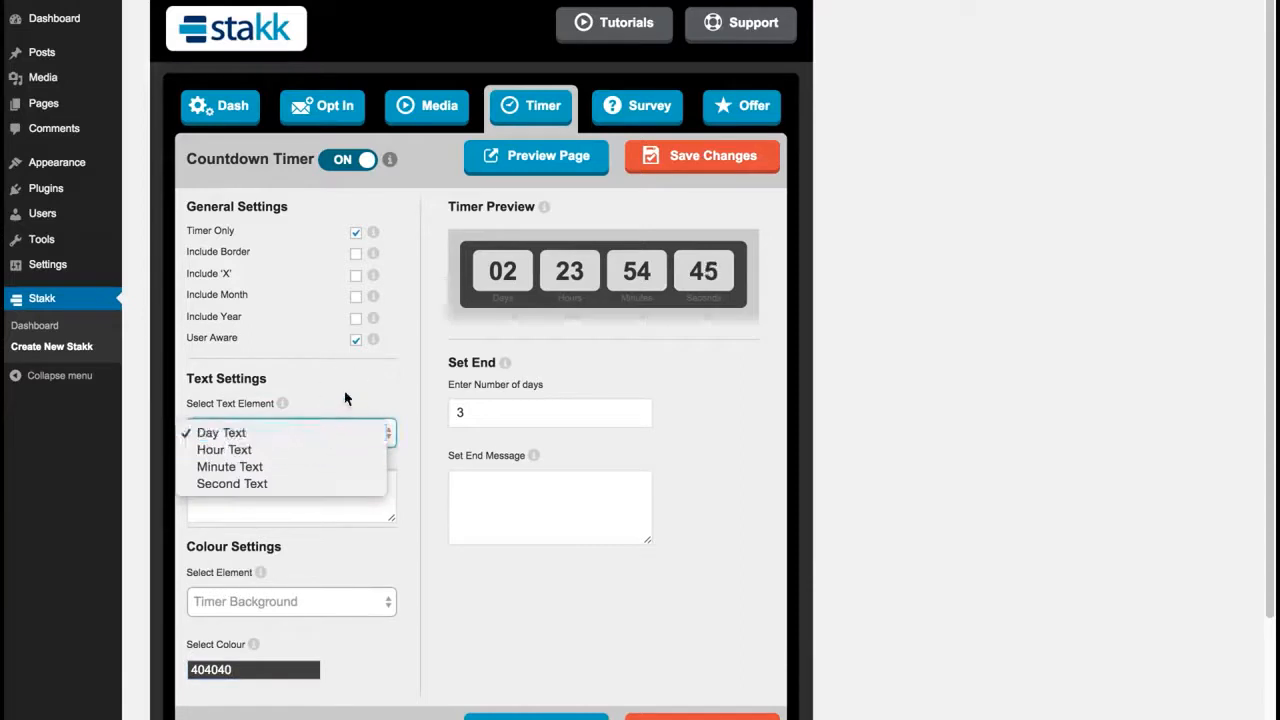
click(1264, 199)
drag(1268, 199, 1266, 182)
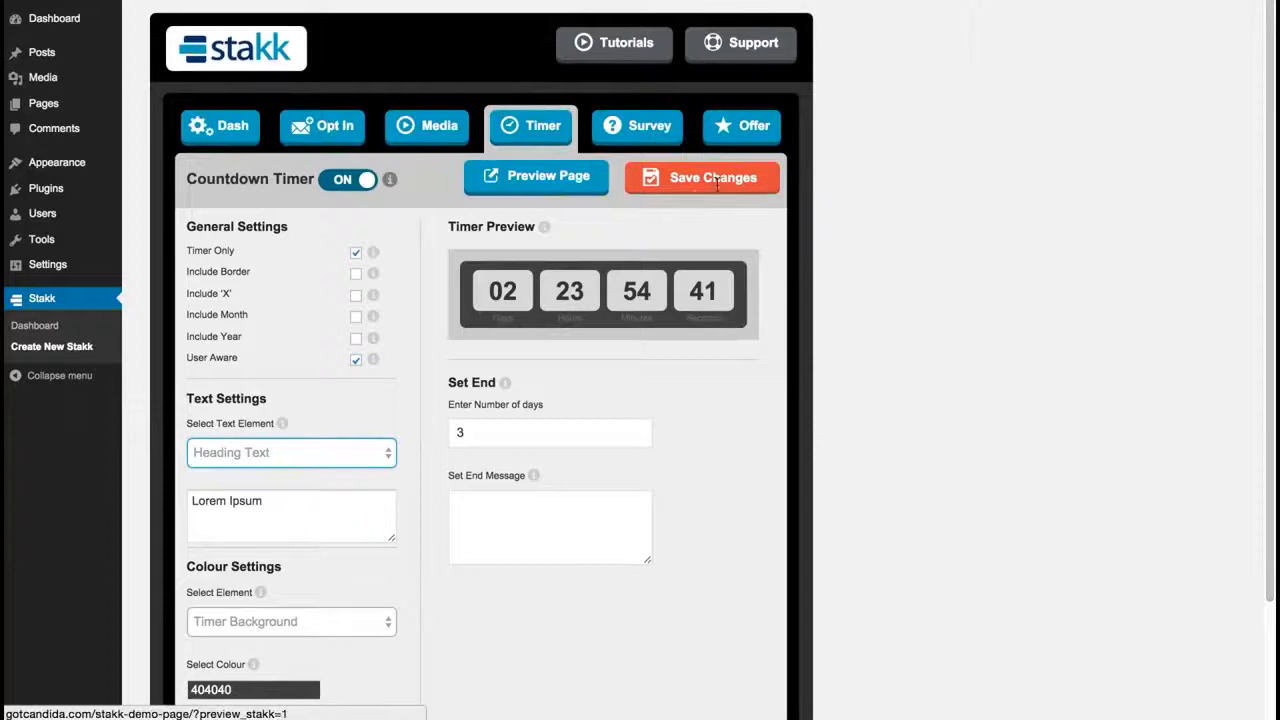
Step: Publish the Stakk from its general settings and view the published page
click(256, 128)
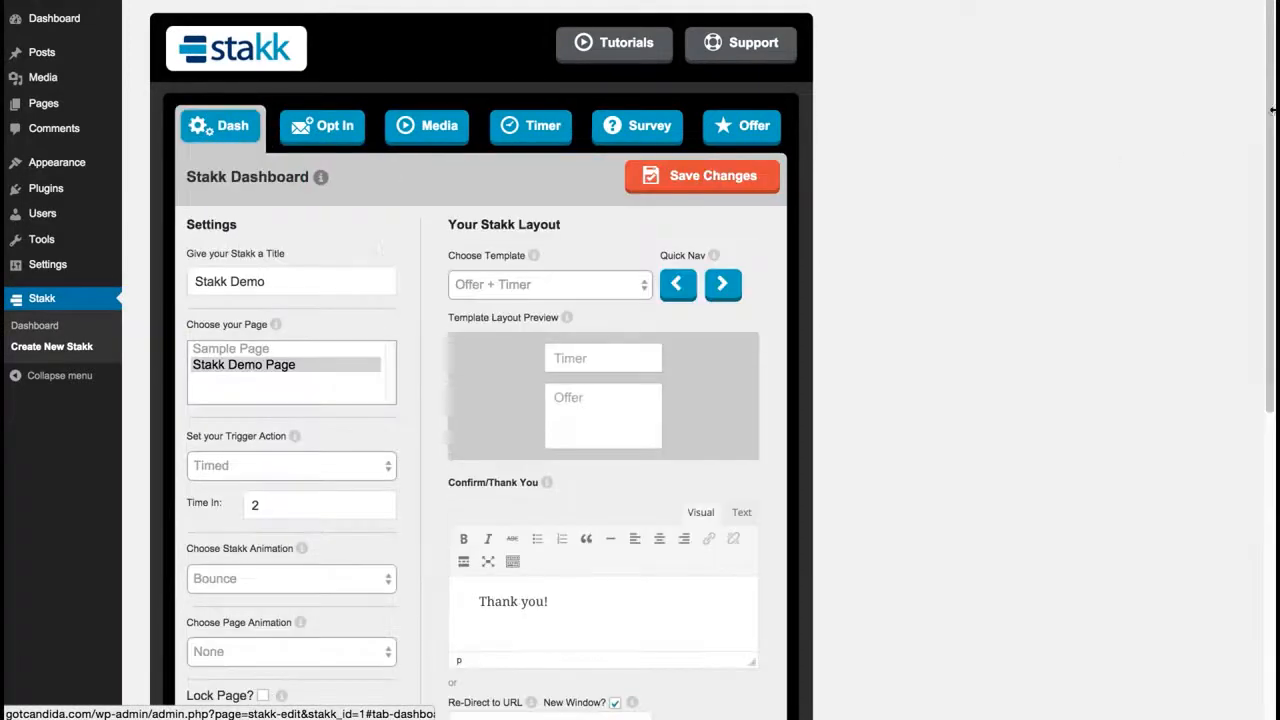
drag(1272, 110, 1166, 442)
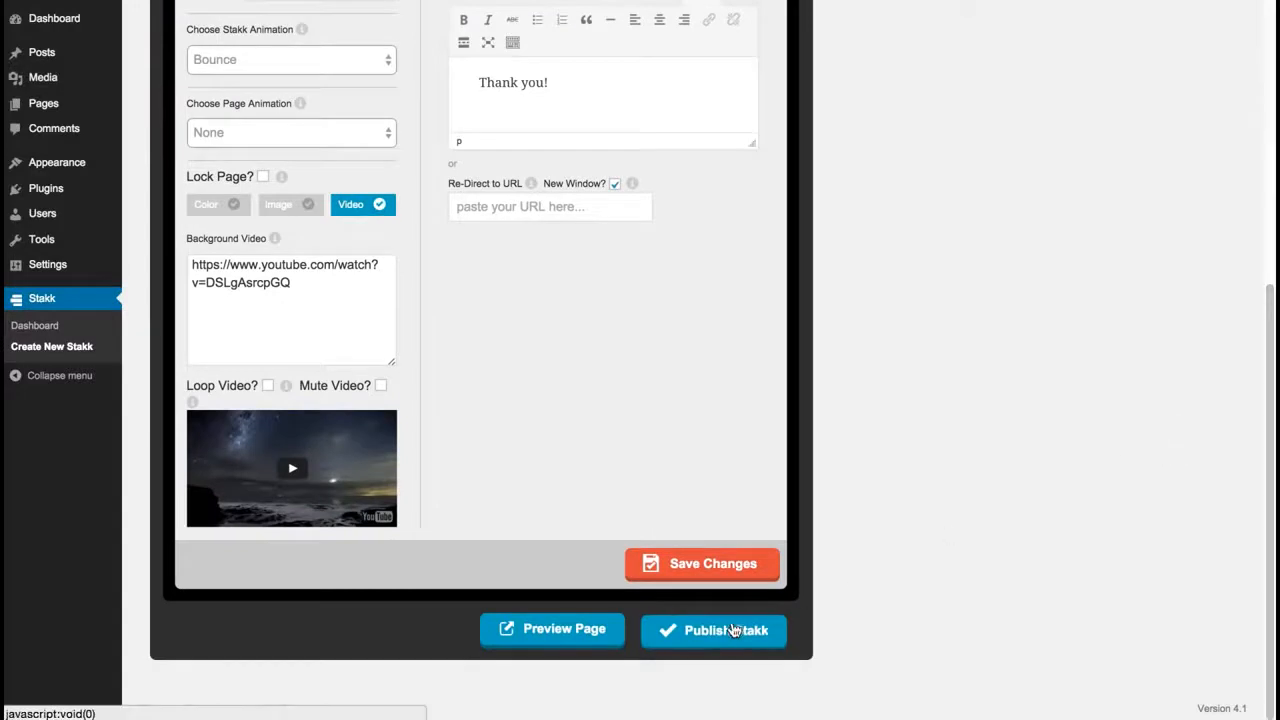
click(725, 636)
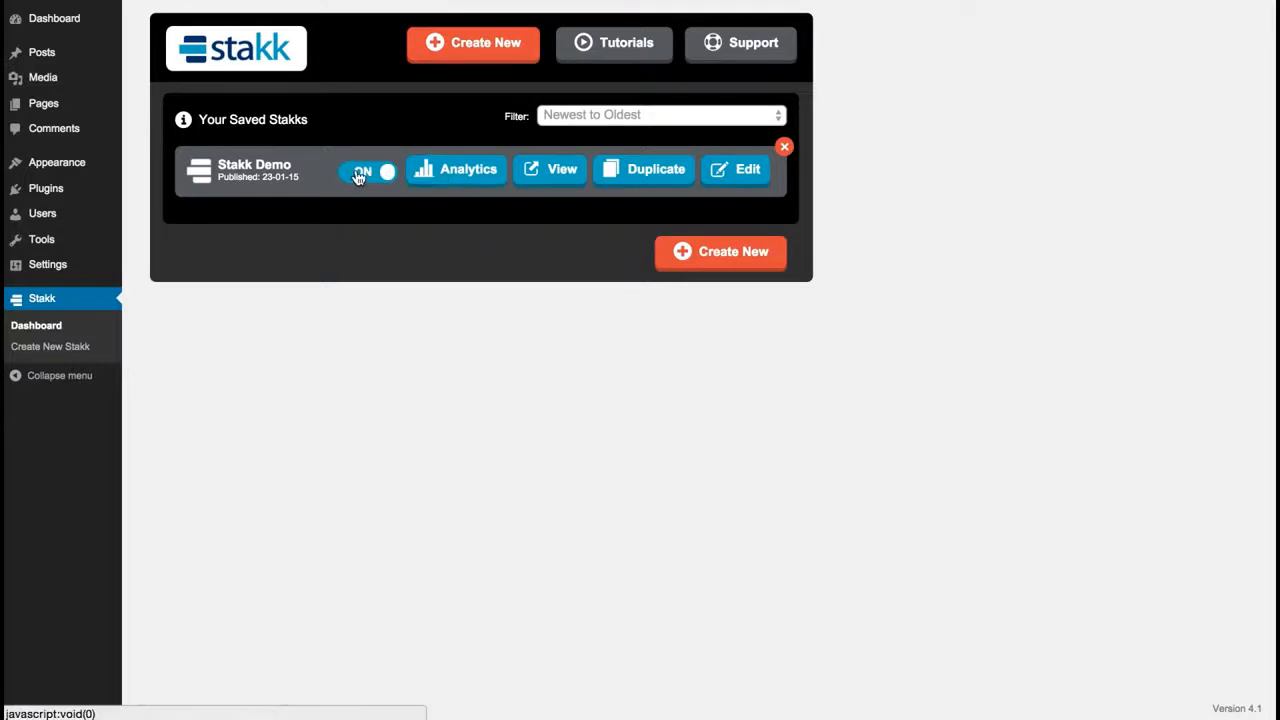
click(561, 172)
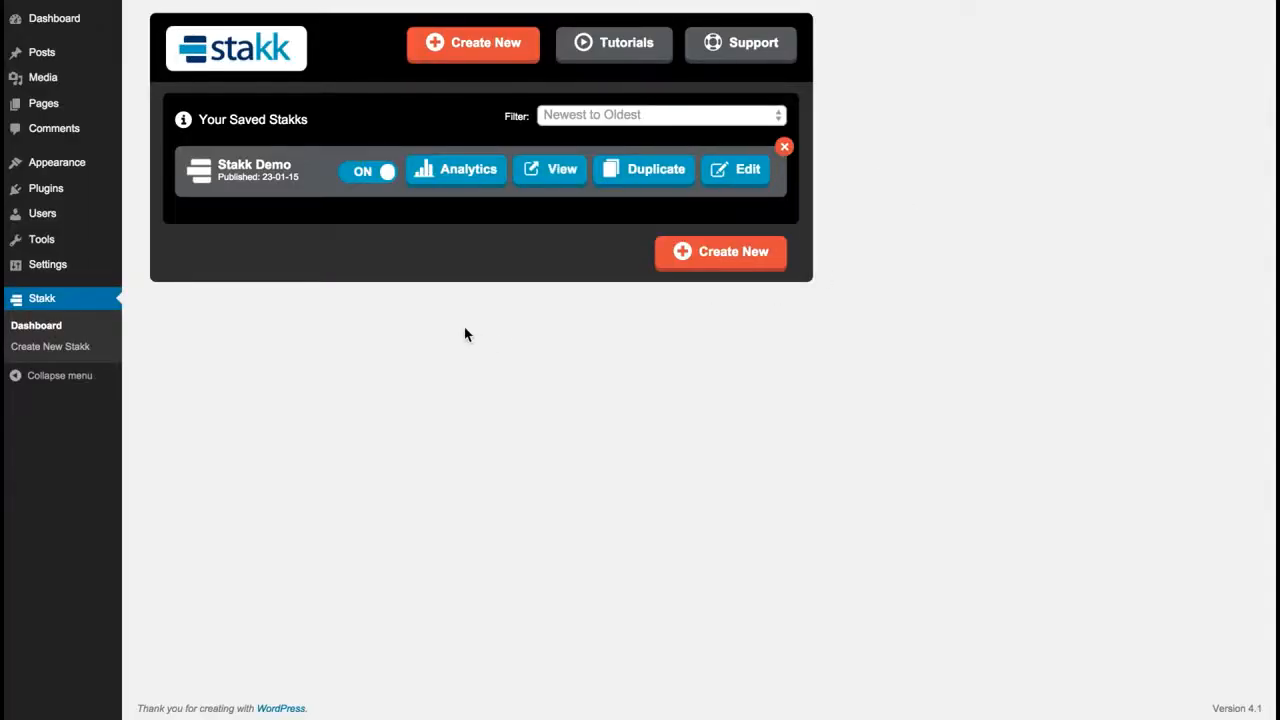
Step: Review the Stakk Demo's analytics report, email export and quick-jump options, and return to the saved Stakks
click(448, 173)
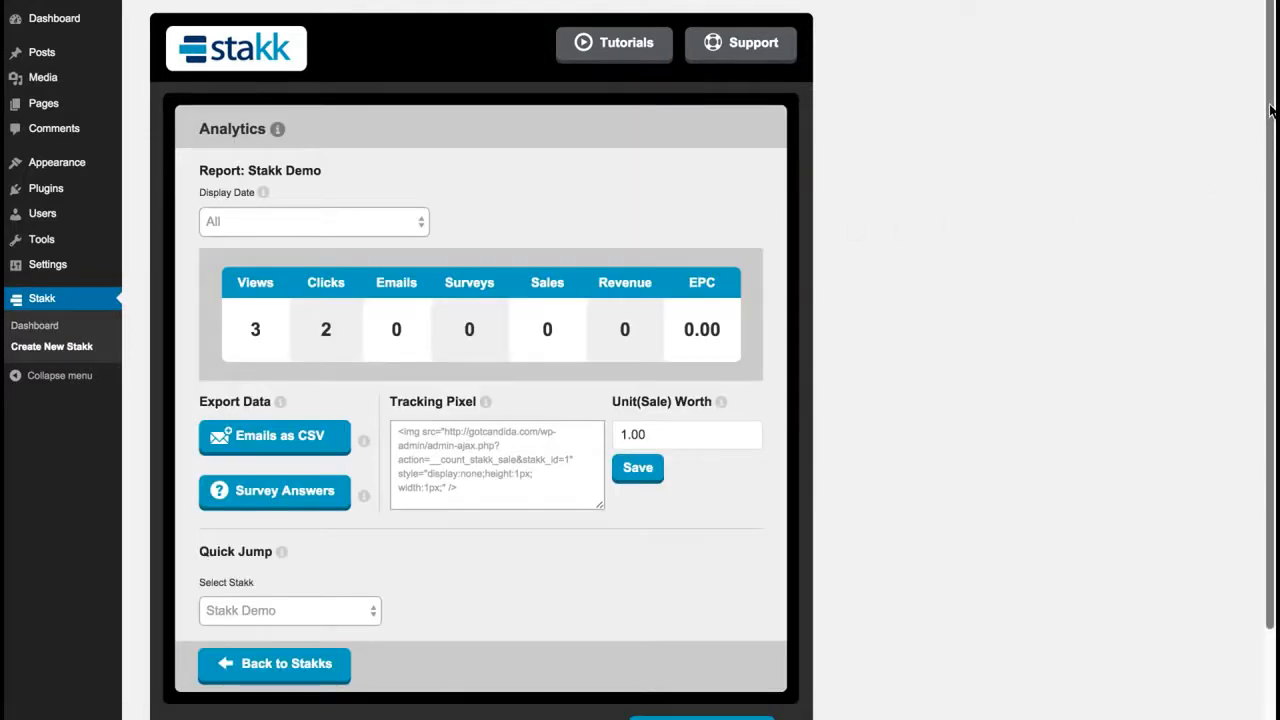
drag(1270, 110, 1268, 150)
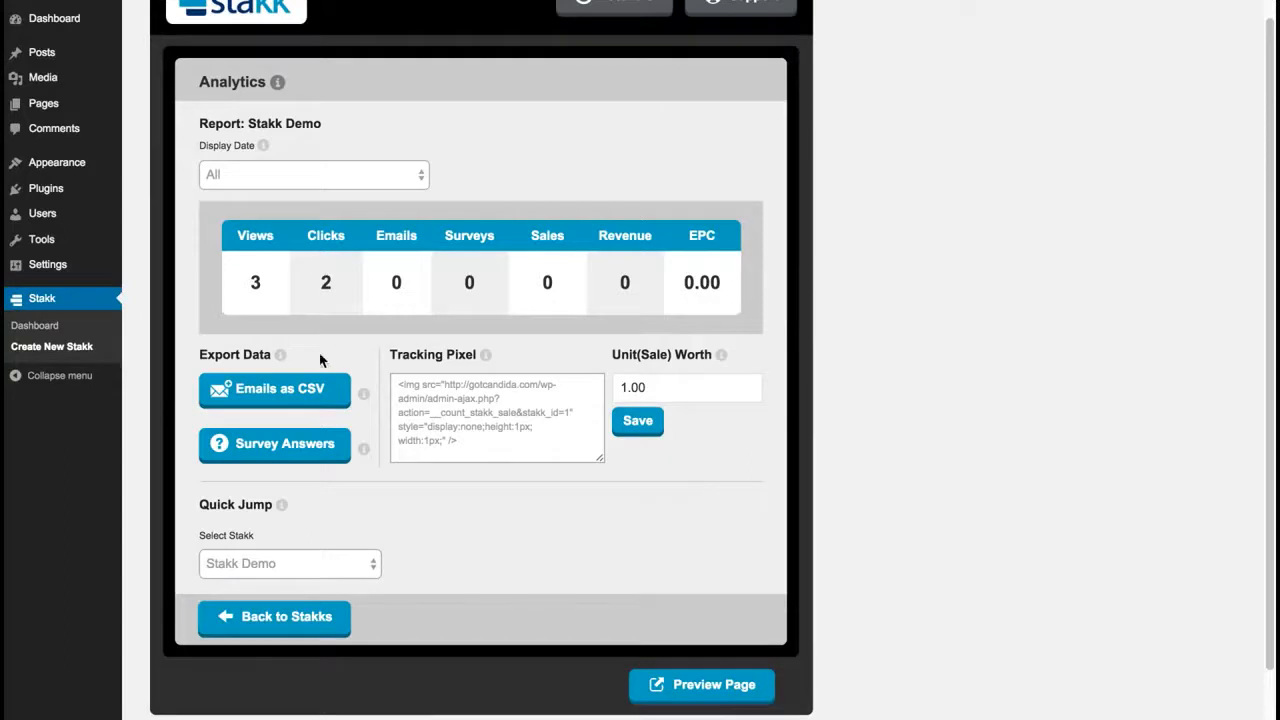
click(278, 399)
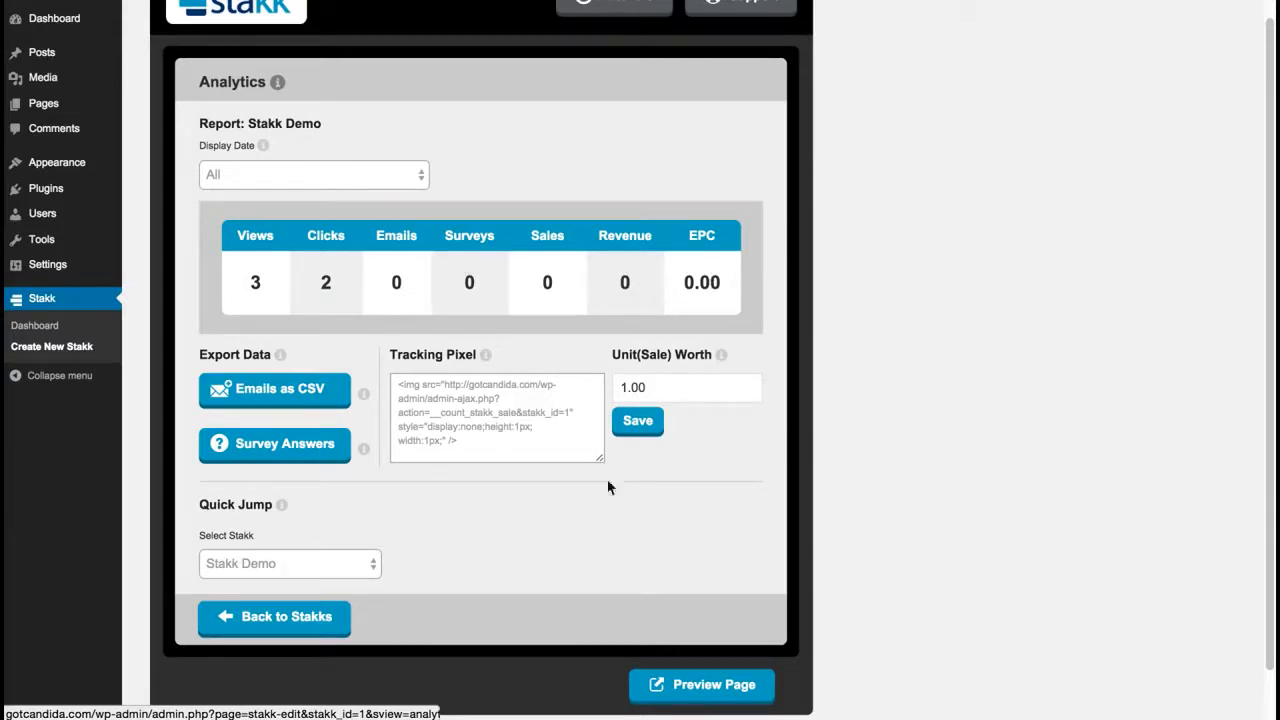
click(362, 564)
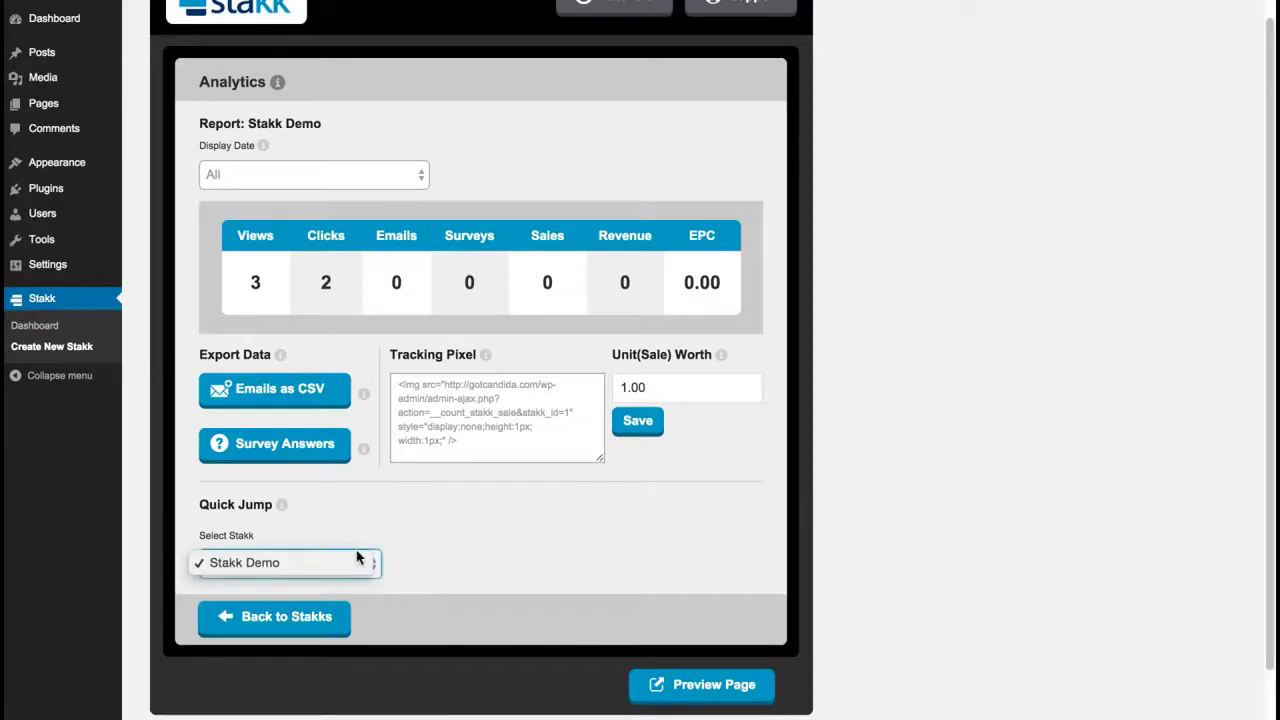
click(391, 529)
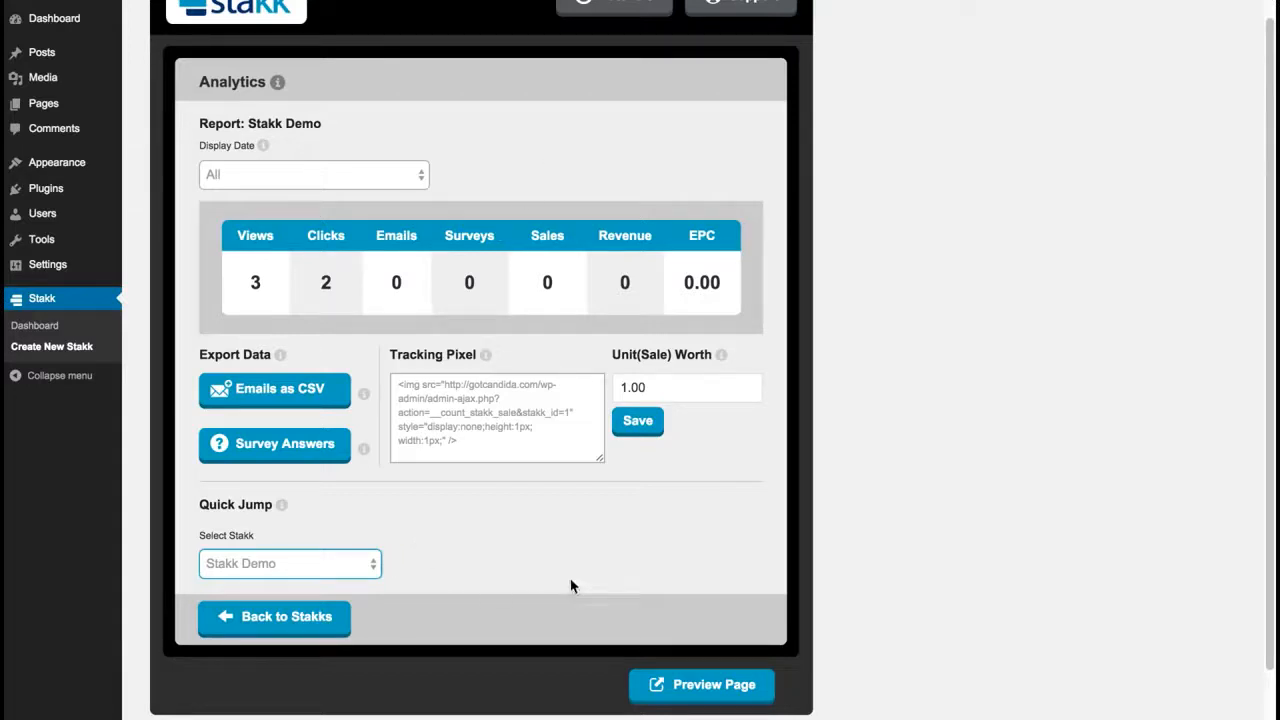
click(278, 622)
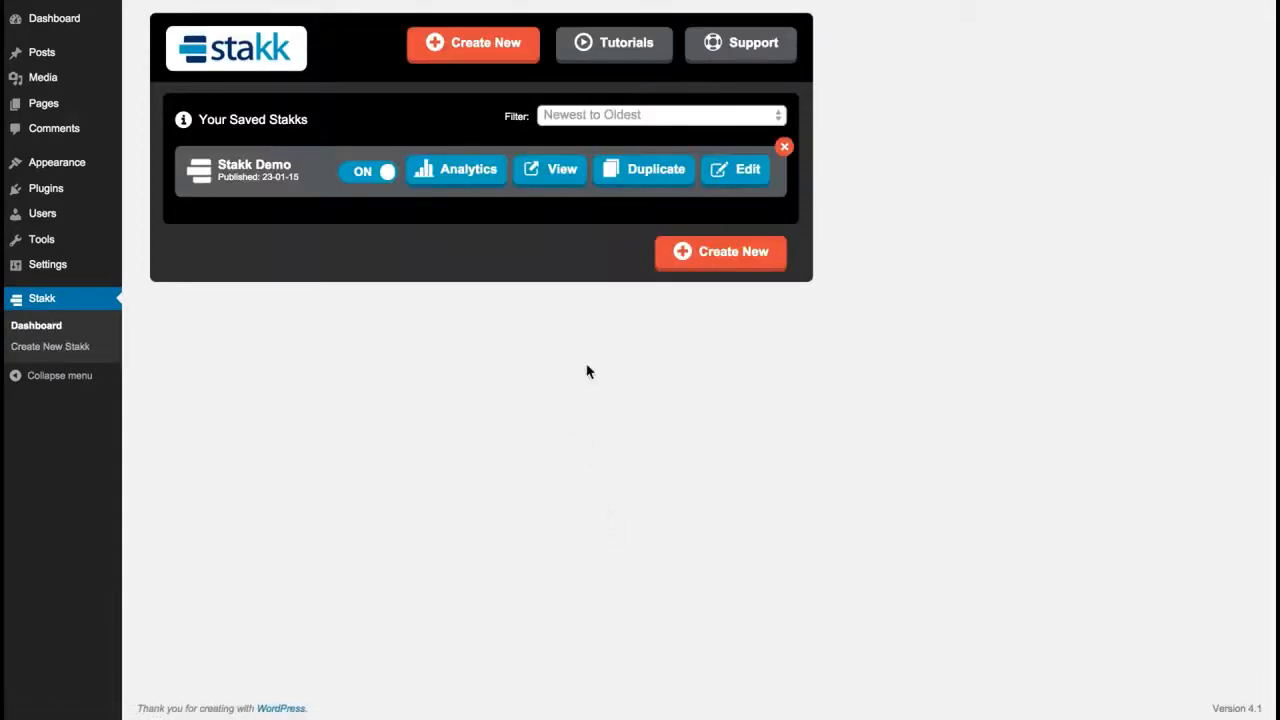
Step: Reopen the Stakk Demo for editing and switch its media type from video to image
click(740, 168)
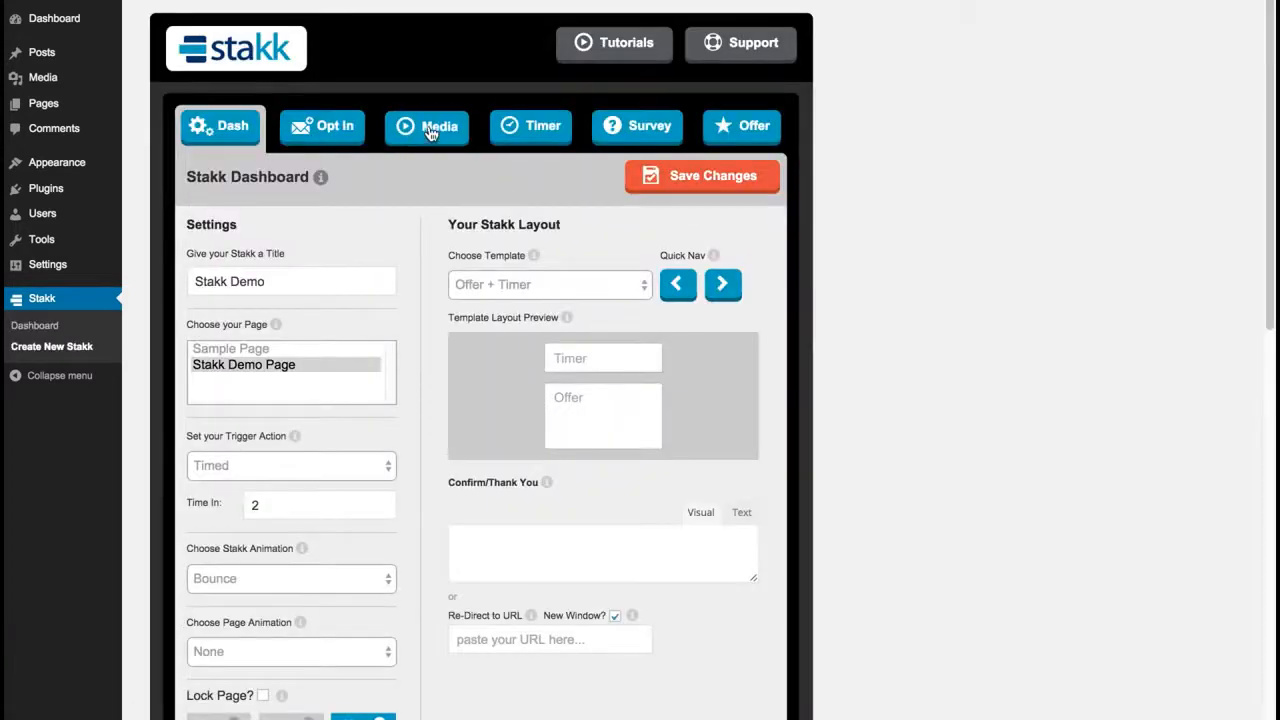
click(426, 126)
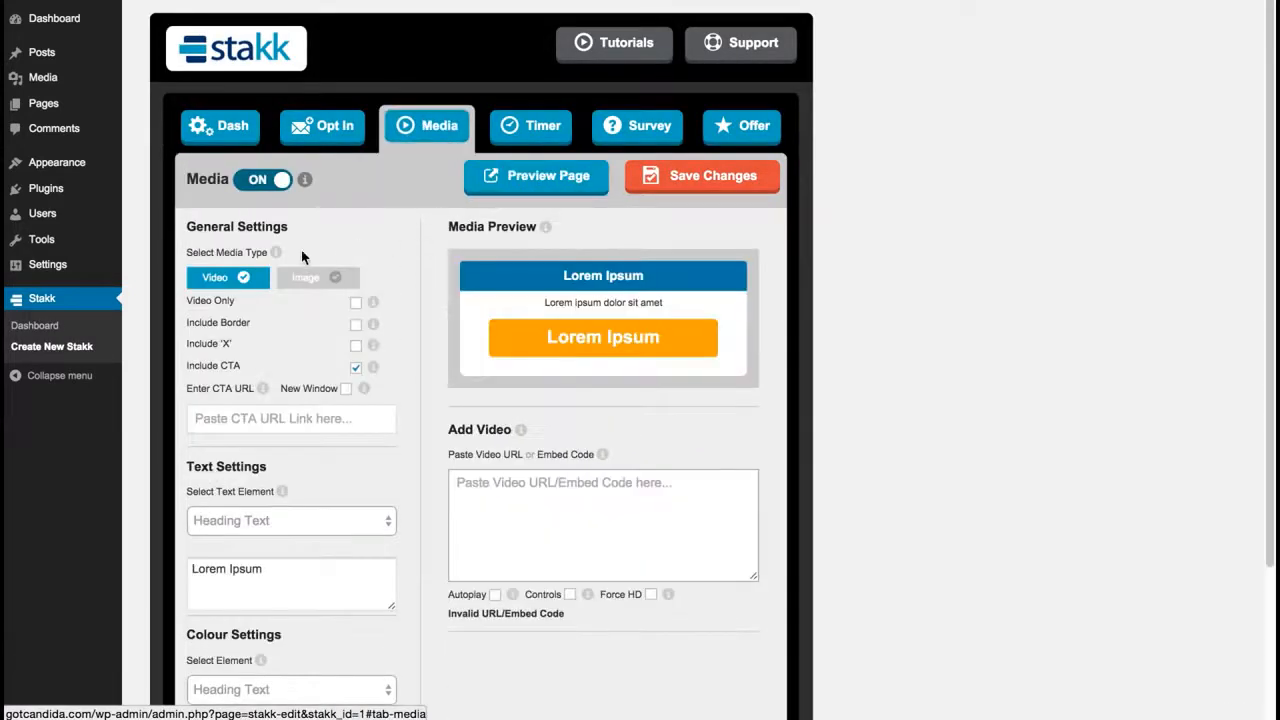
click(304, 278)
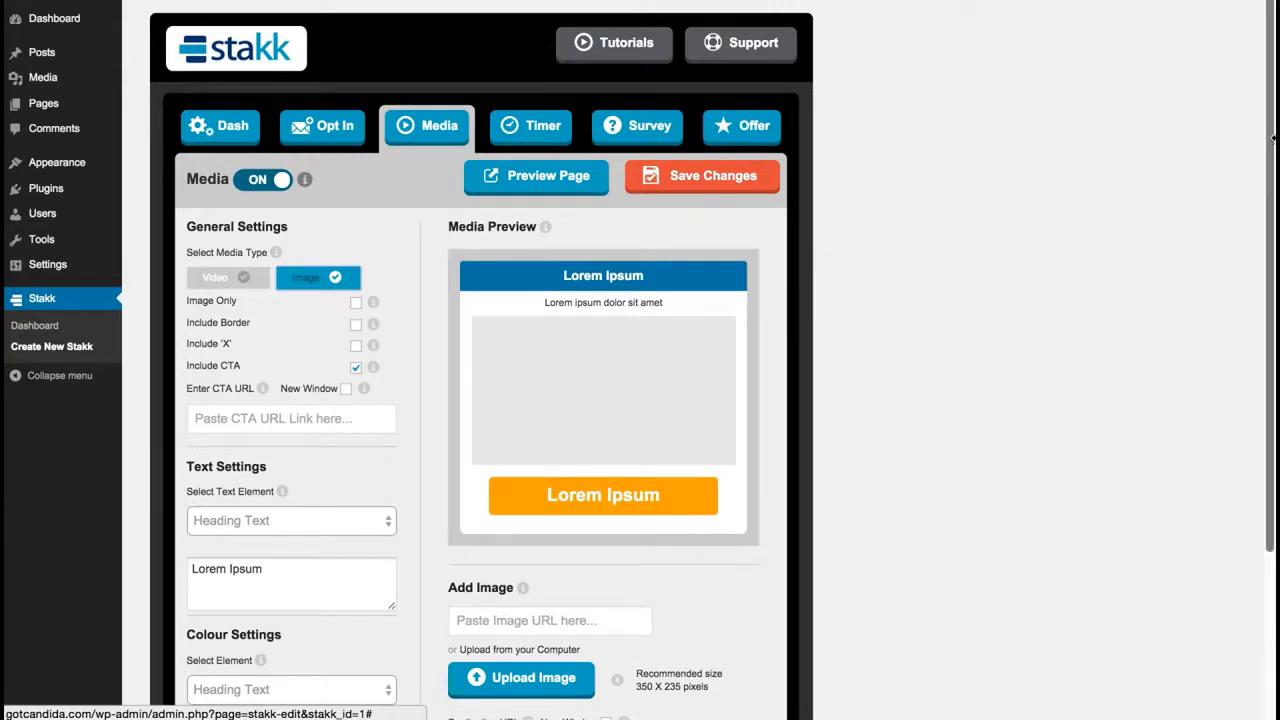
scroll(1260, 143, down, 2)
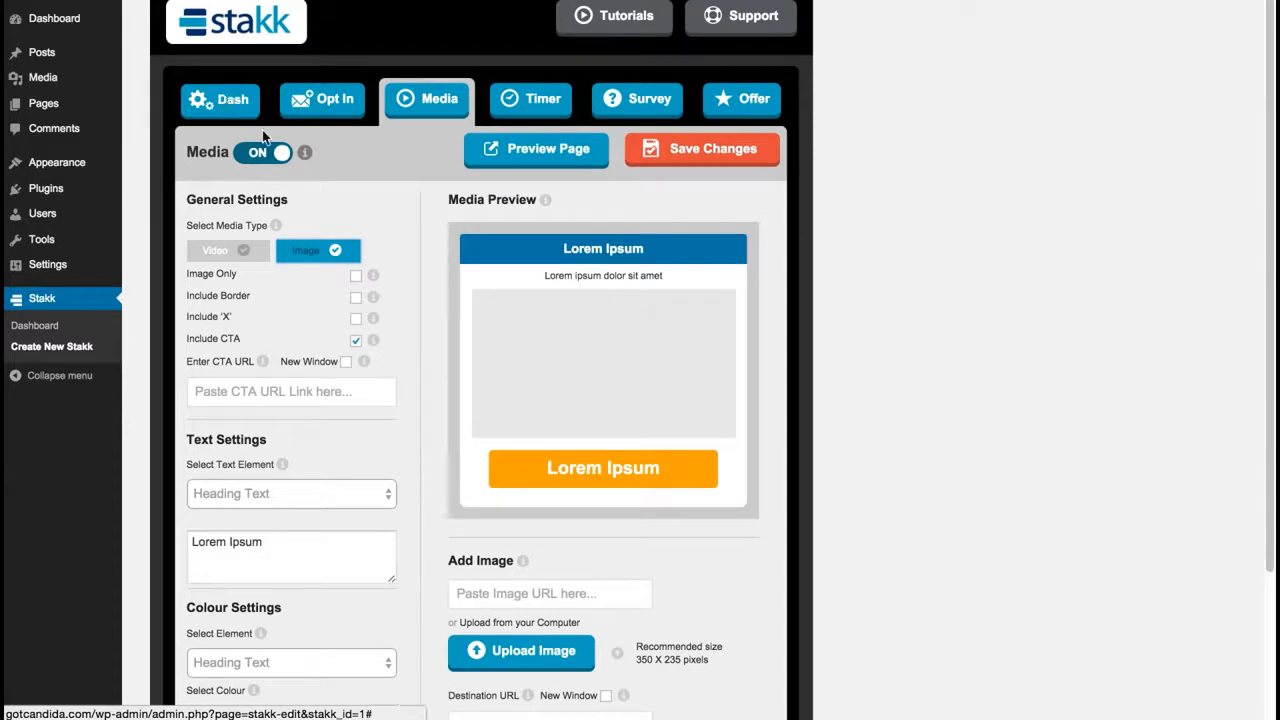
Step: Examine the survey settings, including the available numbers of questions and the survey preview
click(645, 106)
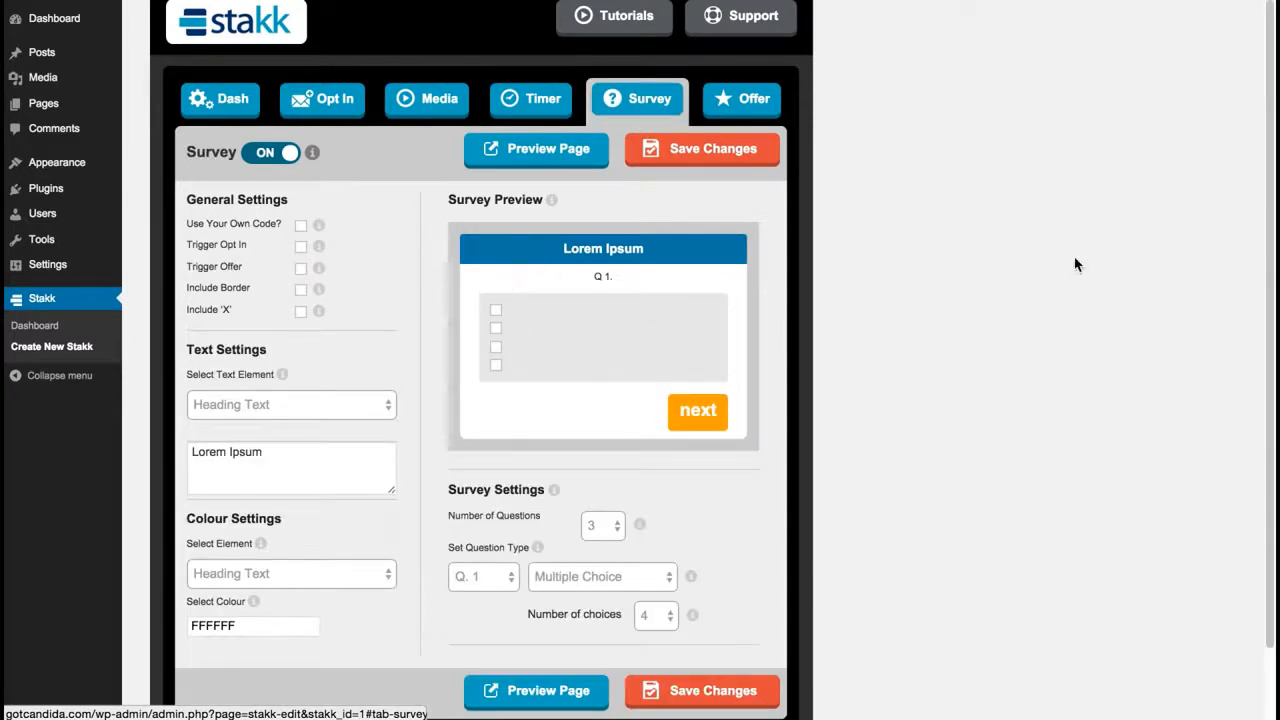
click(613, 527)
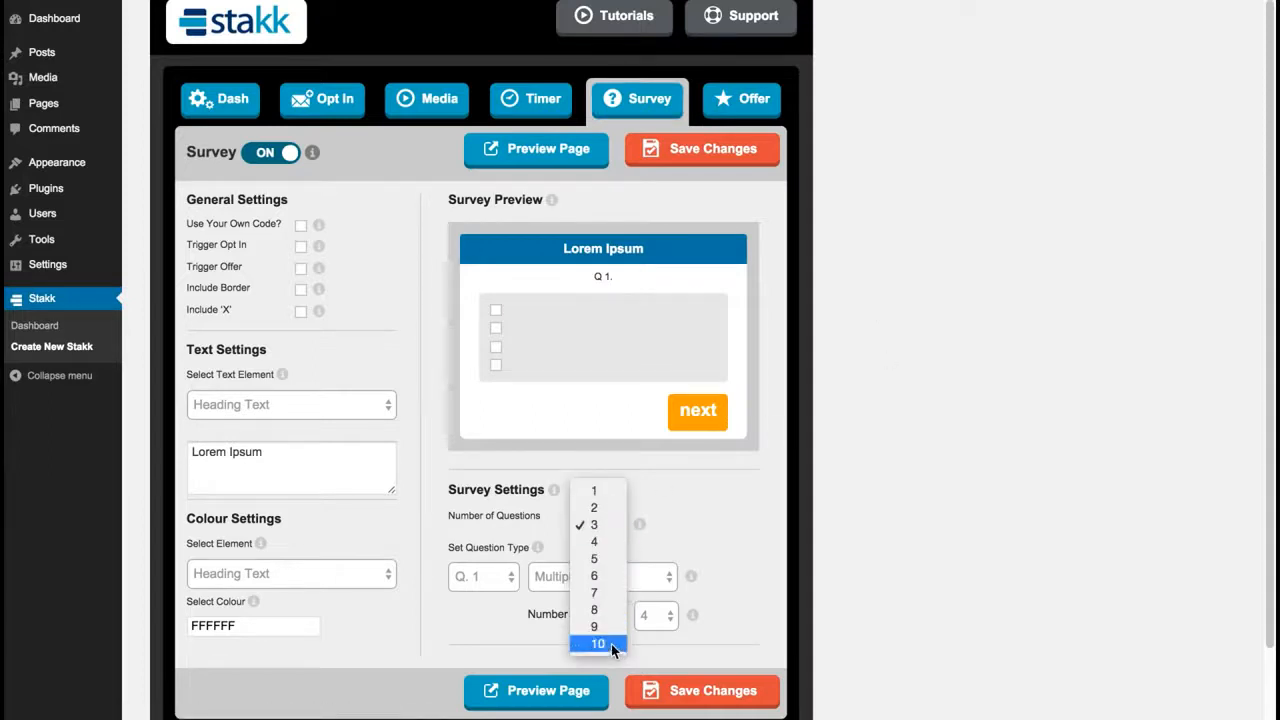
click(733, 507)
mouse_move(1258, 246)
mouse_down()
mouse_move(1256, 307)
mouse_move(1257, 223)
mouse_up()
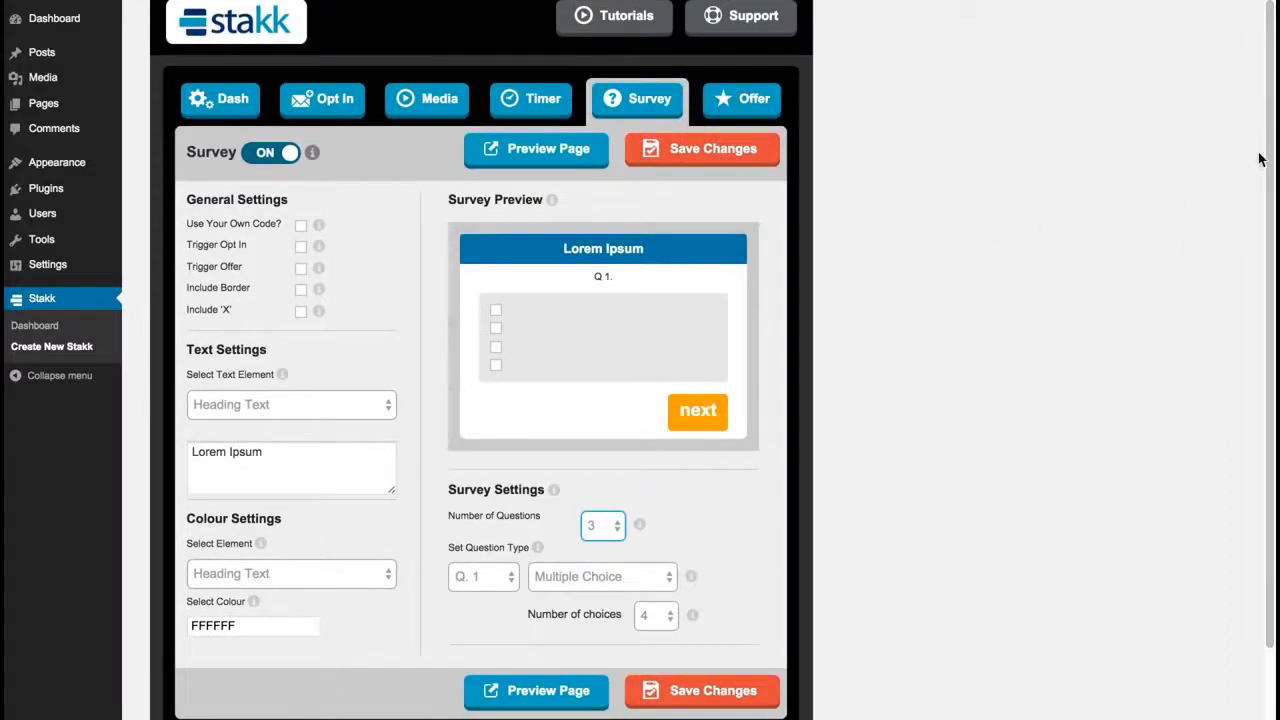
drag(1260, 152, 1260, 127)
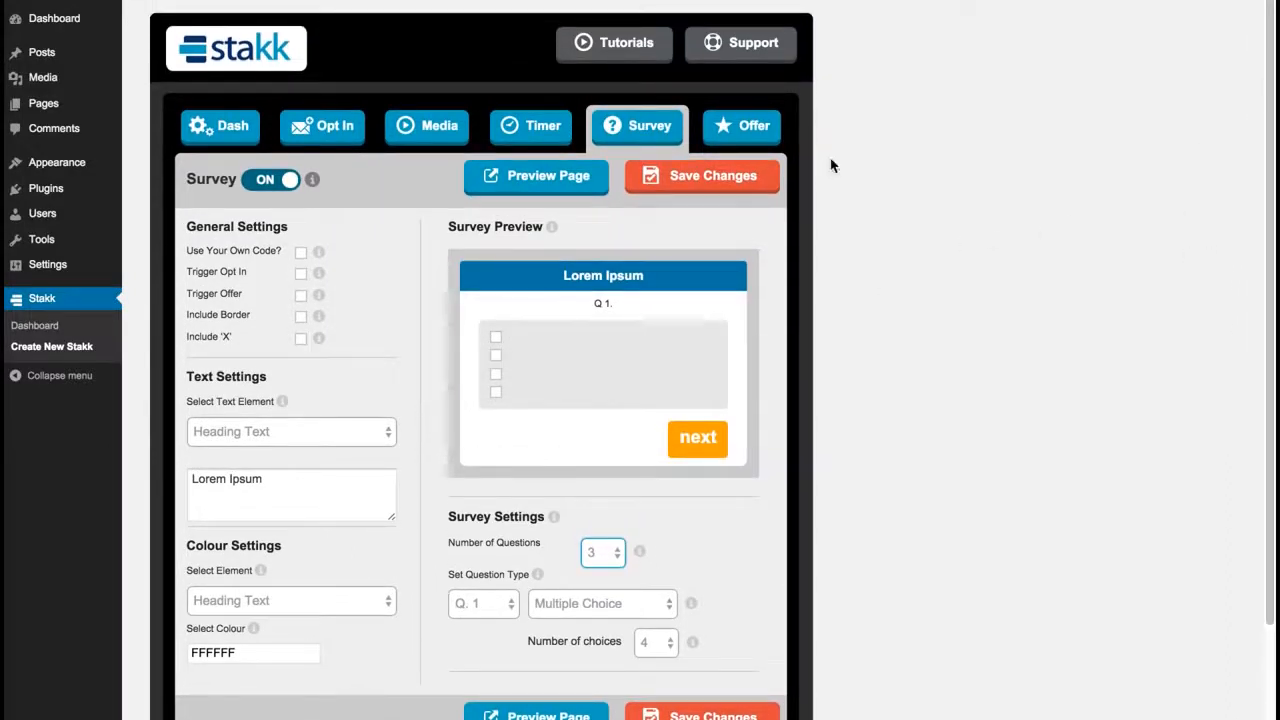
mouse_move(1268, 57)
mouse_down()
mouse_move(1270, 80)
mouse_move(1270, 42)
mouse_up()
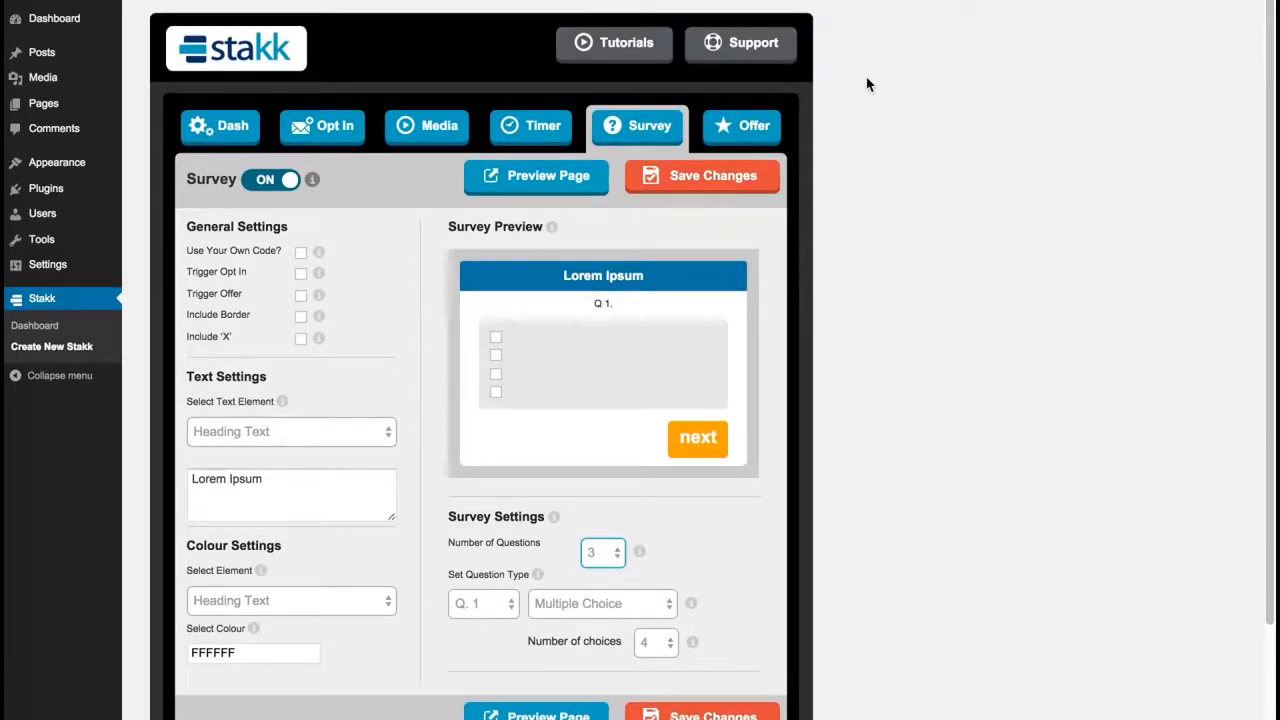
mouse_move(1270, 68)
mouse_down()
mouse_move(1269, 92)
mouse_move(1271, 61)
mouse_up()
scroll(1245, 165, down, 3)
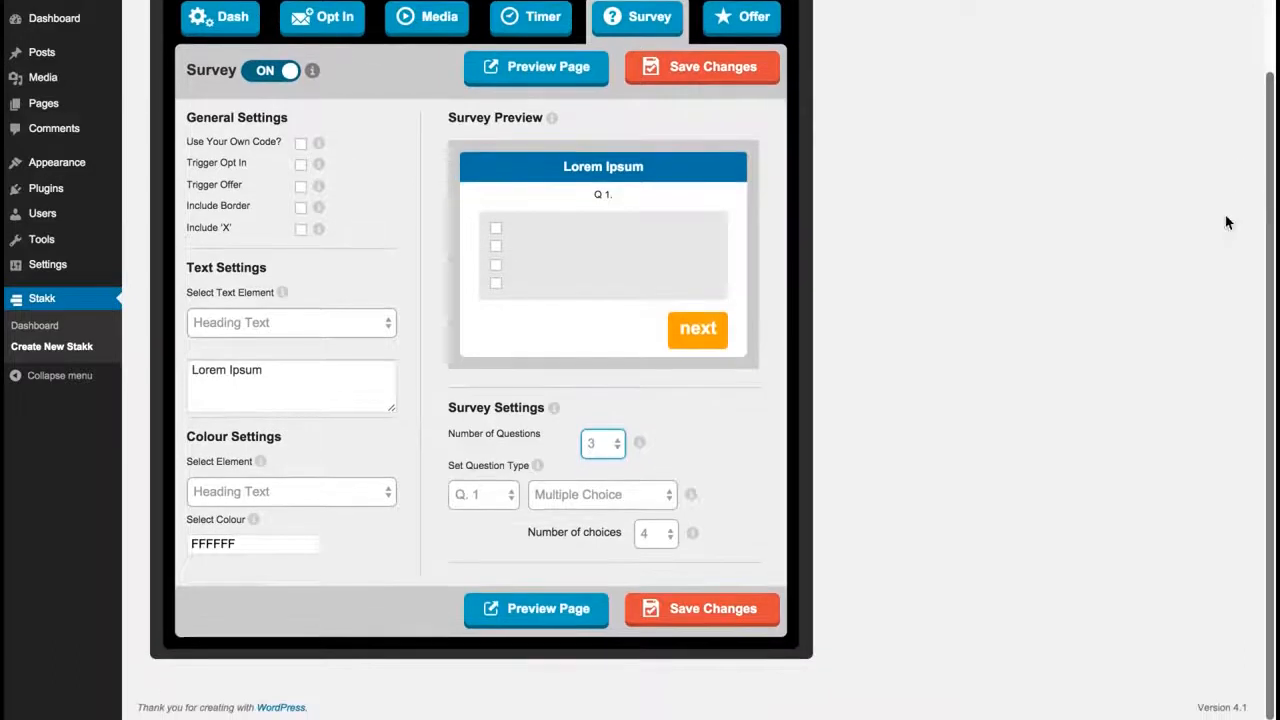
drag(1260, 100, 1194, 17)
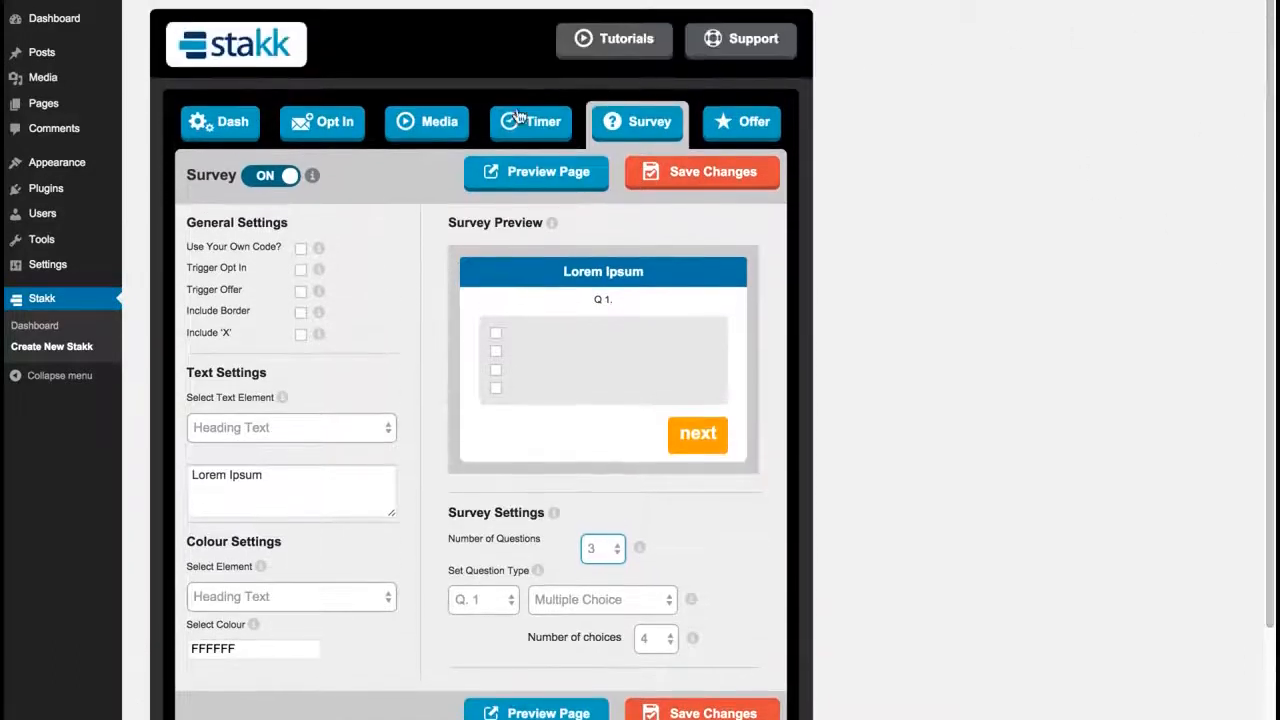
Step: Change the Stakk's layout template to Media + Opt In + Timer
click(222, 122)
click(641, 282)
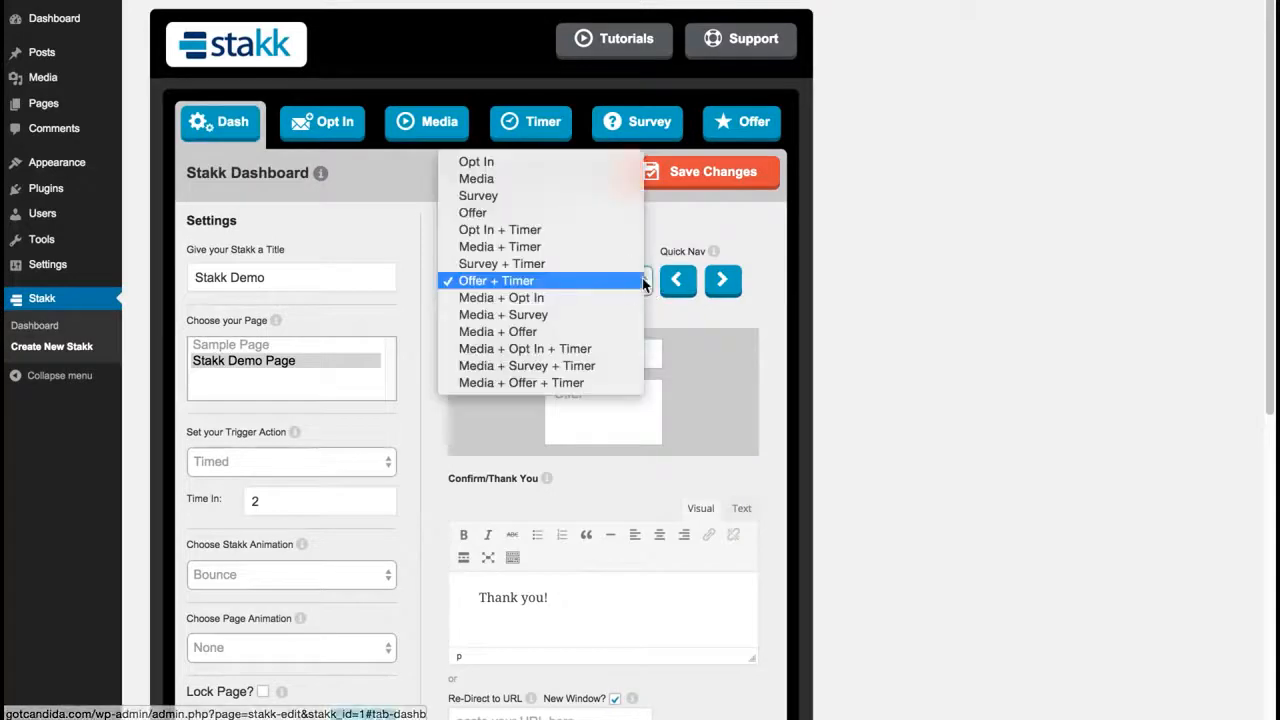
click(525, 349)
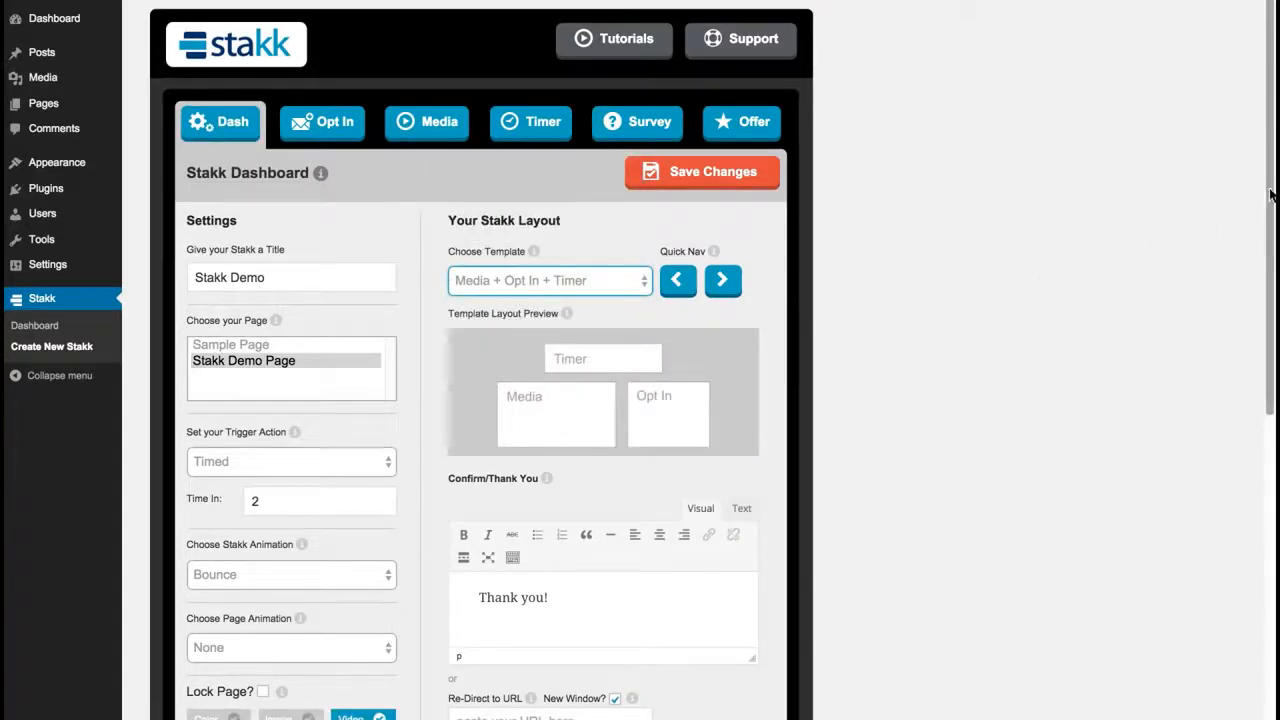
scroll(1264, 212, down, 2)
scroll(1265, 143, up, 2)
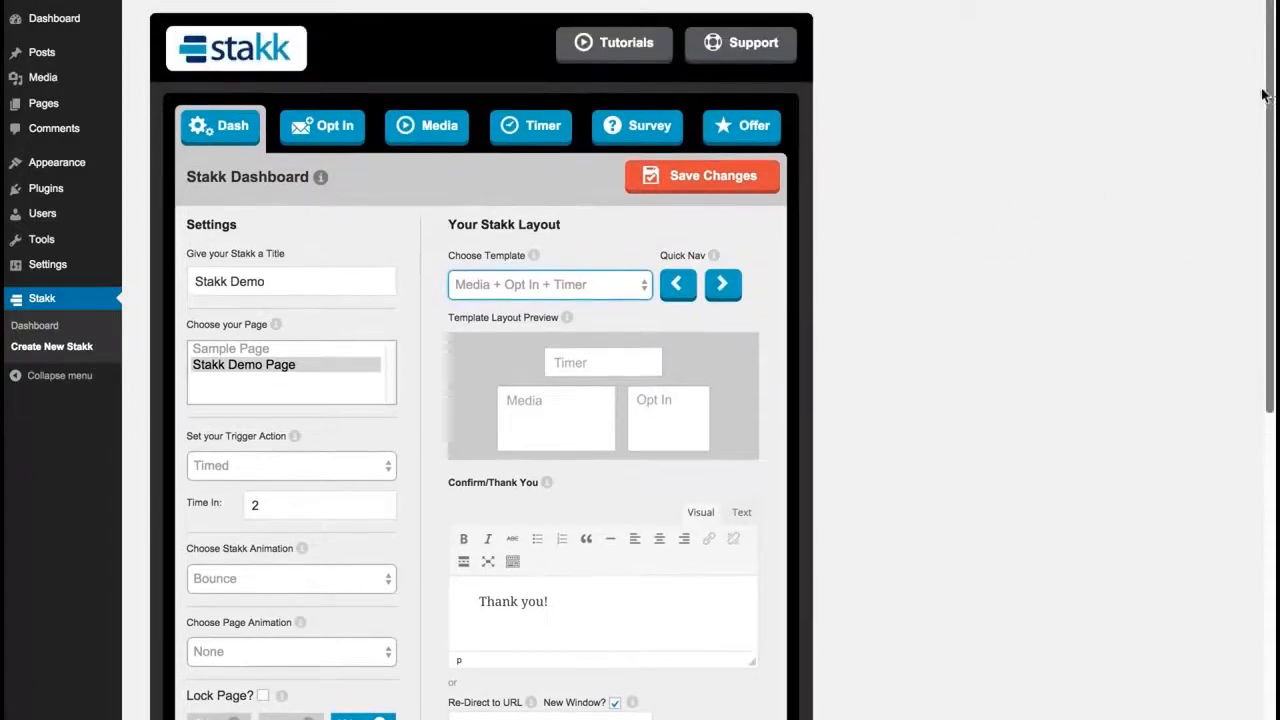
click(251, 55)
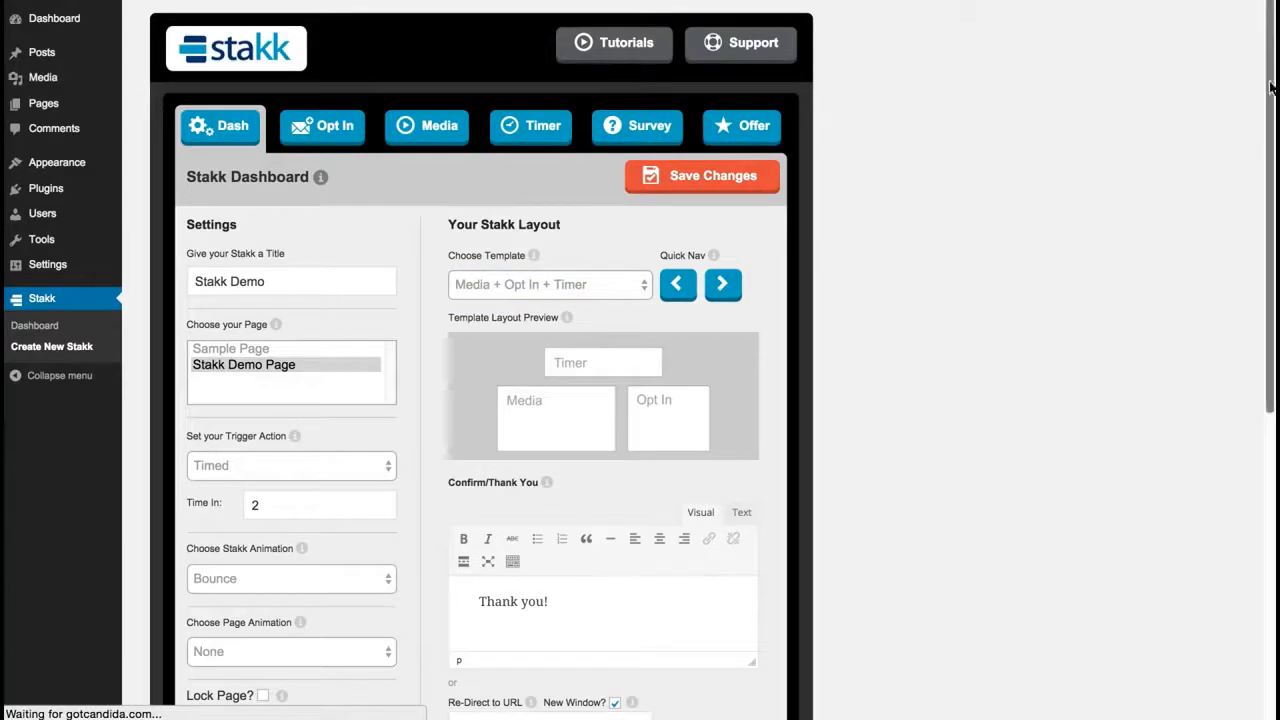